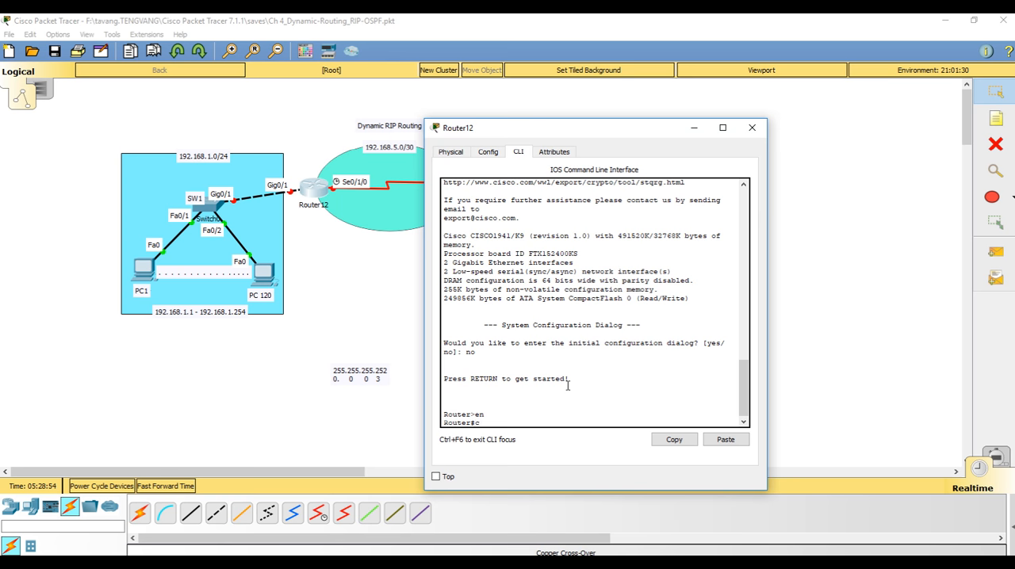
Enter global configuration mode on Router12 and assign 192.168.1.254 with mask 255.255.255.0 to interface gi0/1
type("onf t")
key("Return")
type("ig)#i")
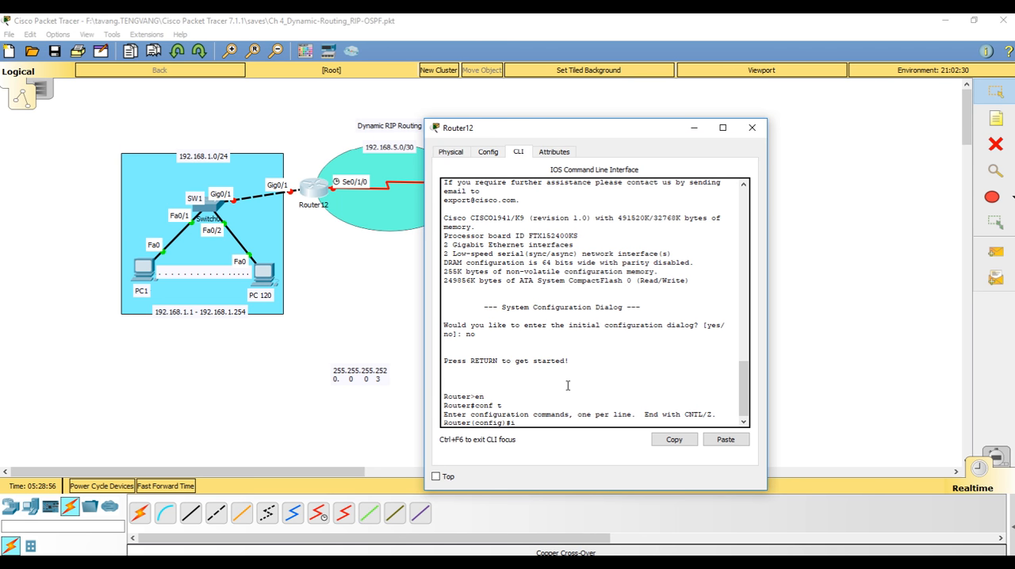
type("nt gi0/1")
key("Return")
type("ip address 192.168.1.254 ")
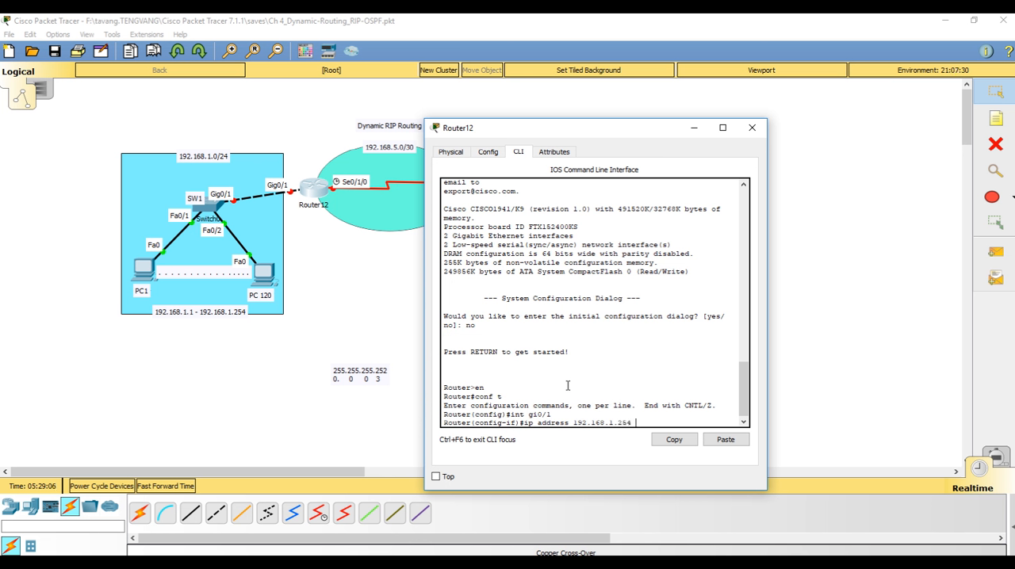
type("255.255.255.0")
key("Return")
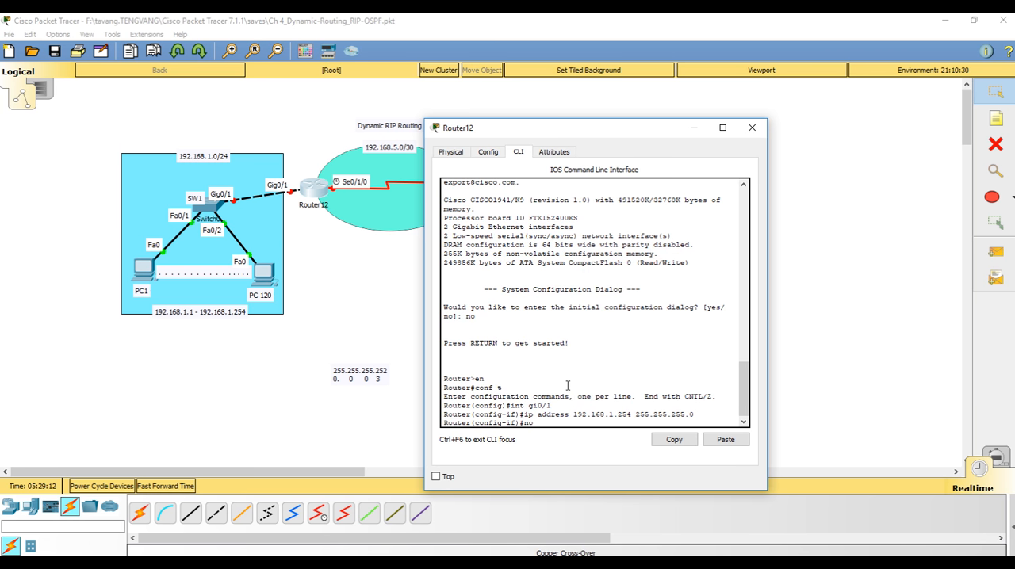
Enable Router12's gi0/1 interface with no shut and exit to global configuration mode
type("no shut")
key("Return")
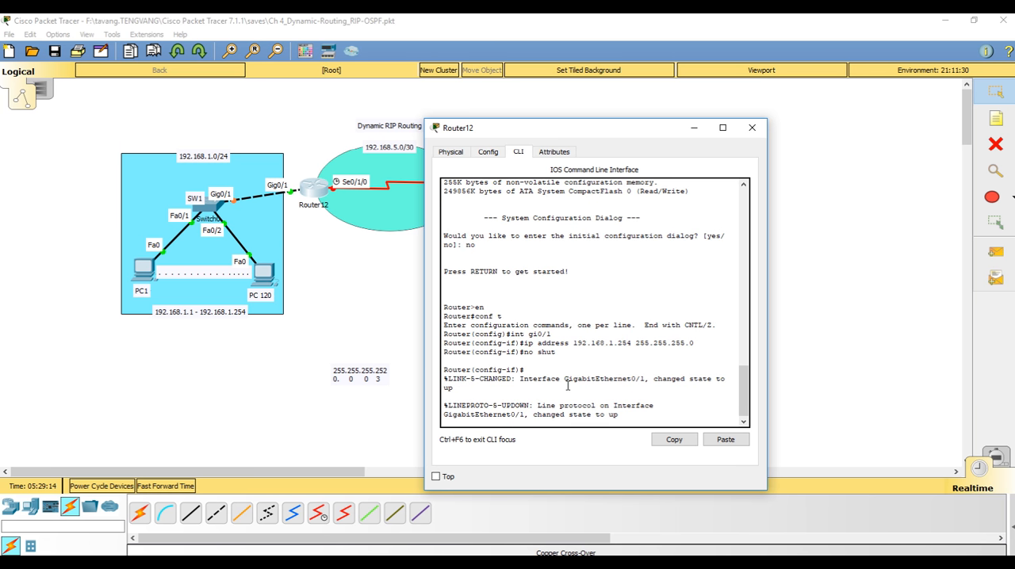
key("Return")
type("exit")
key("Return")
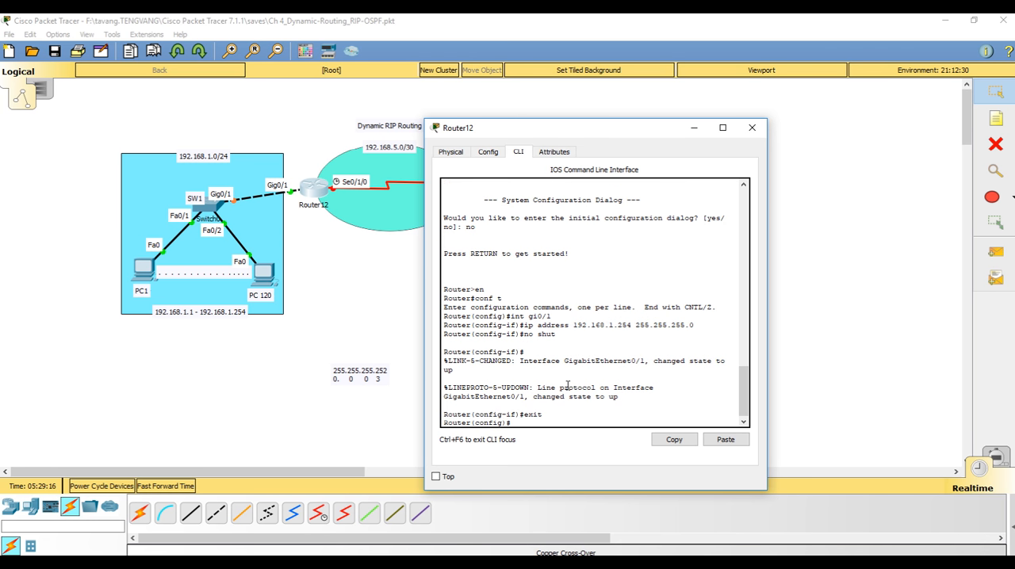
Assign 192.168.5.1 with mask 255.255.255.252 to Router12's serial interface se0/1/0
type("int se0/1/0")
key("Return")
type("ip a")
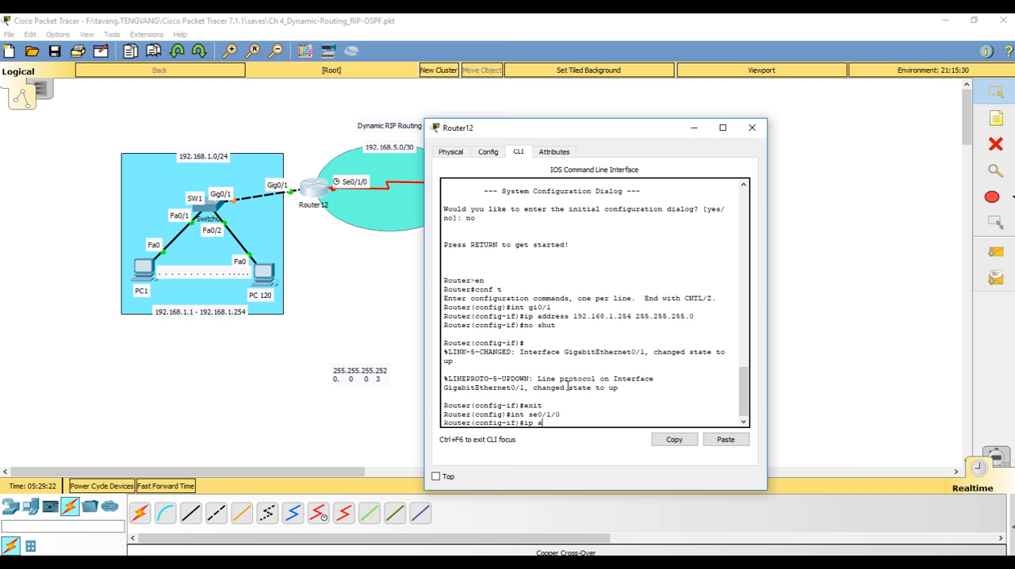
type("ddress 192.168.5.1 255.255.255.252")
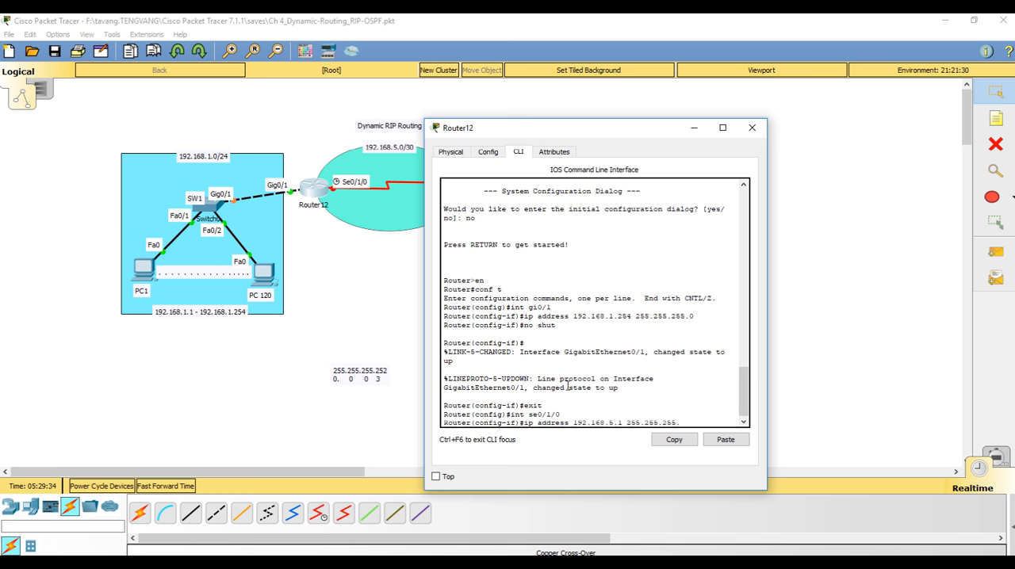
key("Return")
Enable Router12's se0/1/0 interface with no shut and close the router's window
type("no shut")
key("Return")
key("Return")
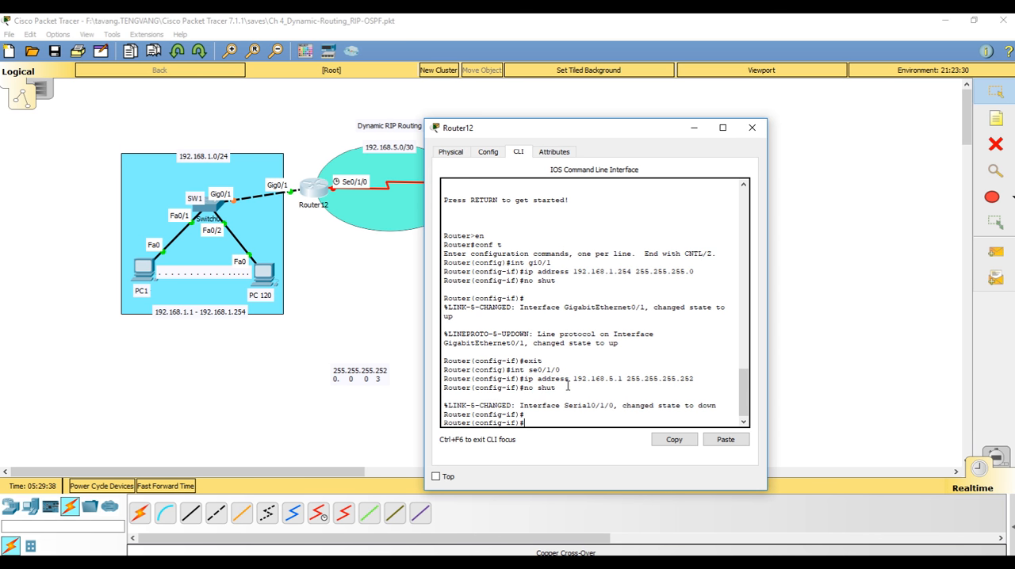
left_click(752, 128)
Open Router13's command line, answer no to the initial configuration dialog, and enter global configuration mode
left_click(467, 189)
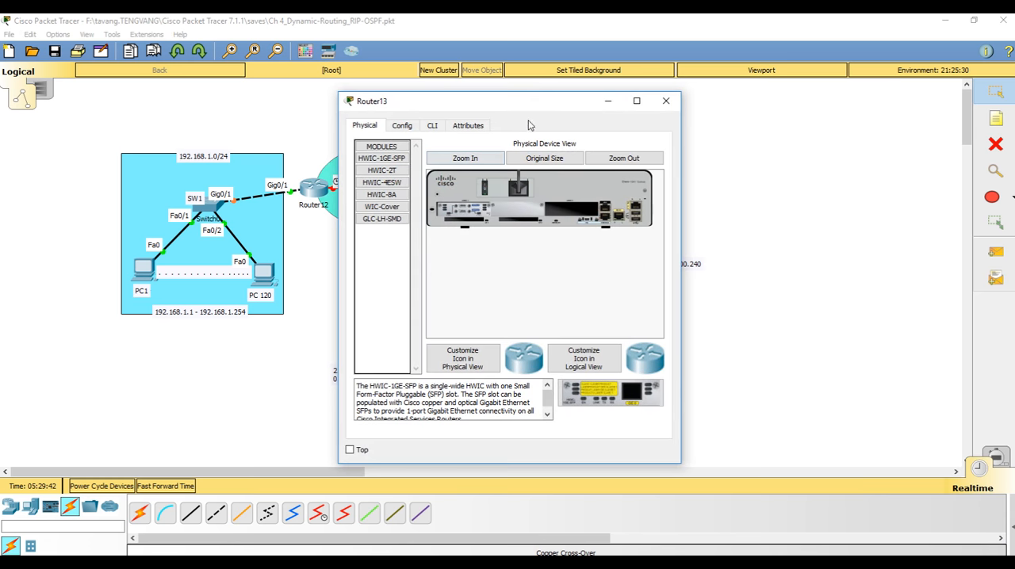
left_click_drag(555, 106, 290, 104)
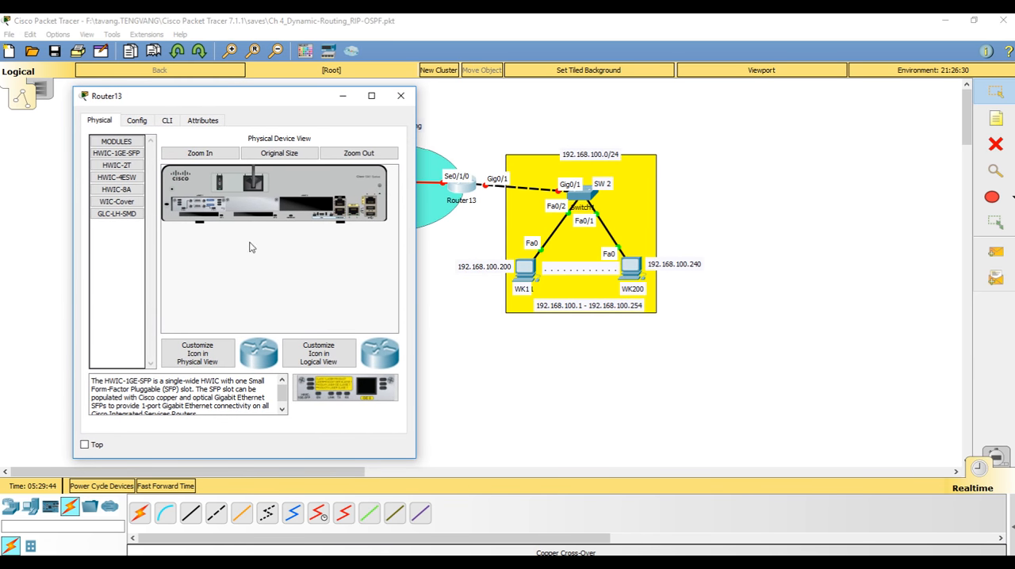
left_click(168, 121)
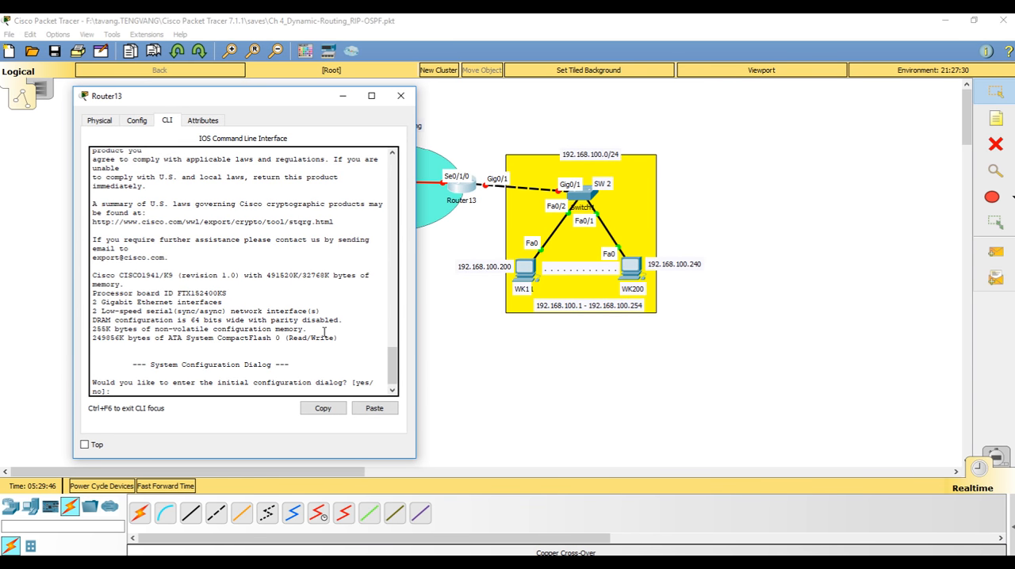
key("Return")
key("Return")
type("en")
key("Return")
type("conf t")
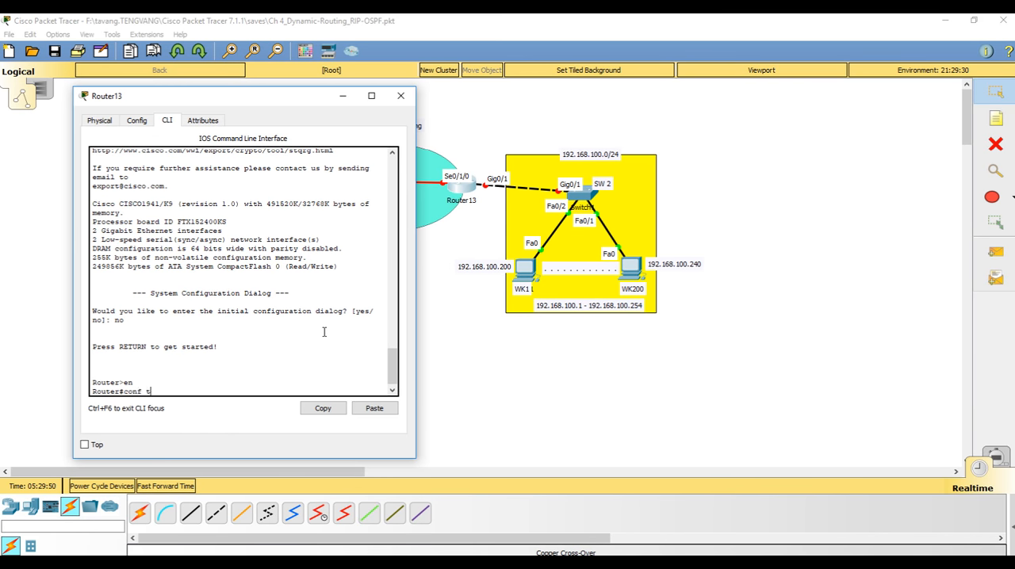
key("Return")
Set Router13's hostname to R2
type("host")
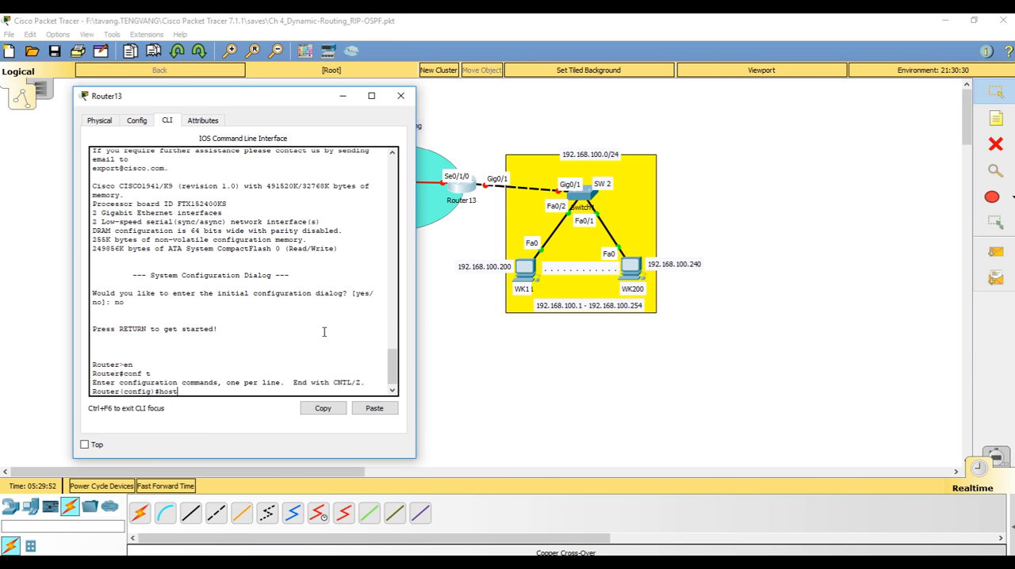
type("name R1")
key("Return")
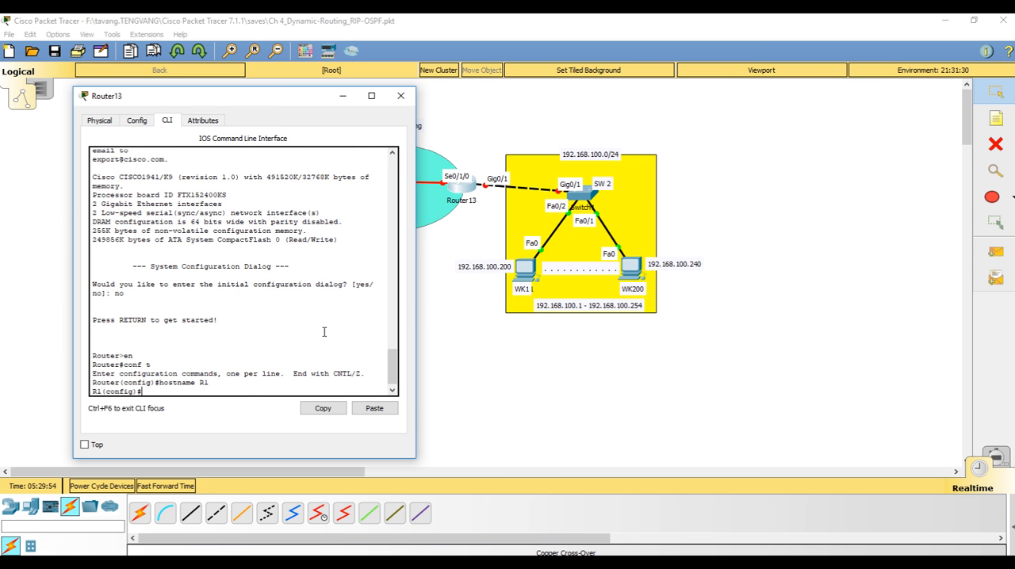
key("Up")
key("Return")
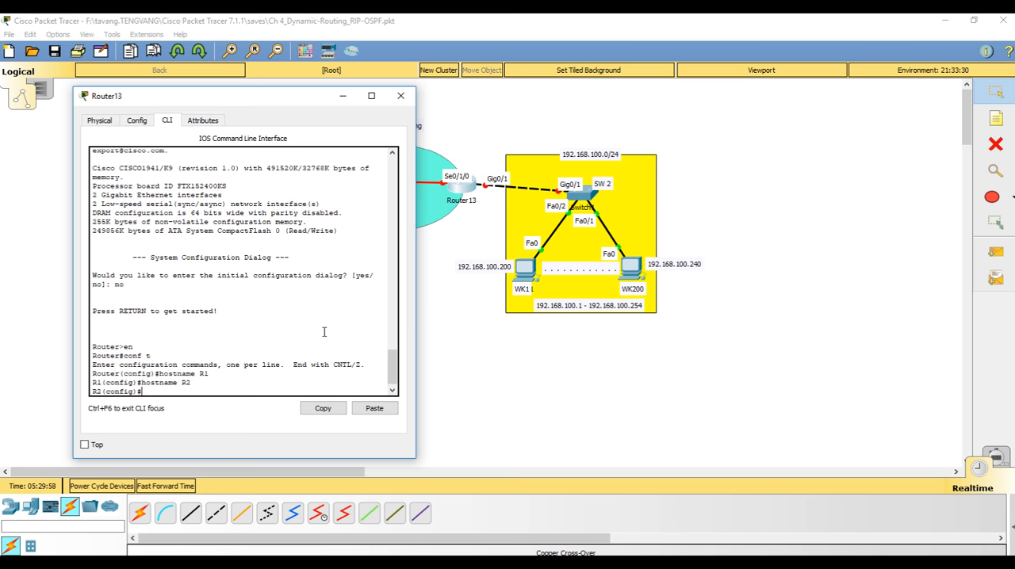
Assign 192.168.100.254 with mask 255.255.255.0 to Router13's gi0/1 interface
type("int gi0/1")
key("Return")
type("ip ad")
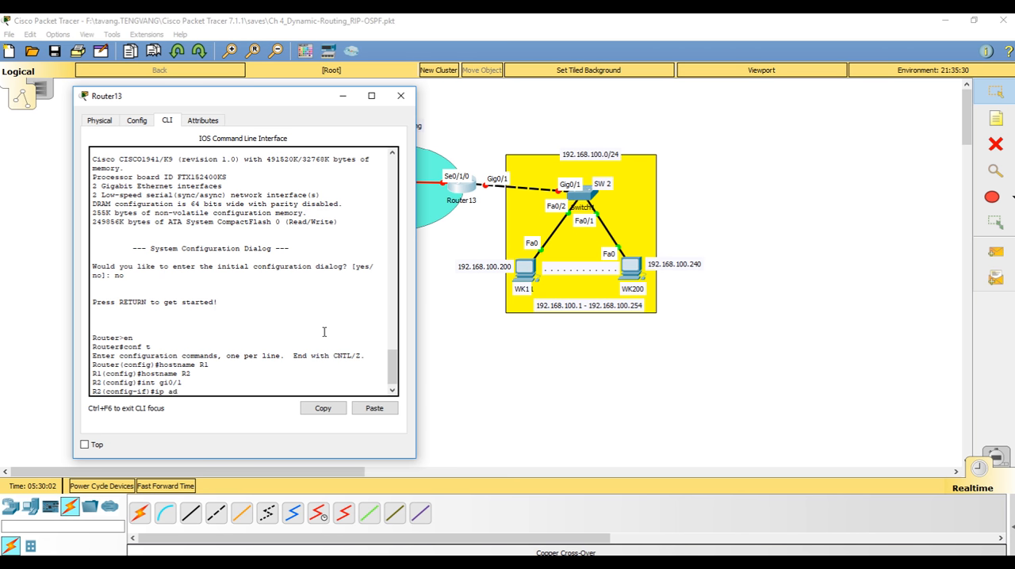
type("dress 192.168.100.25")
key("BackSpace")
type("255.255.255.")
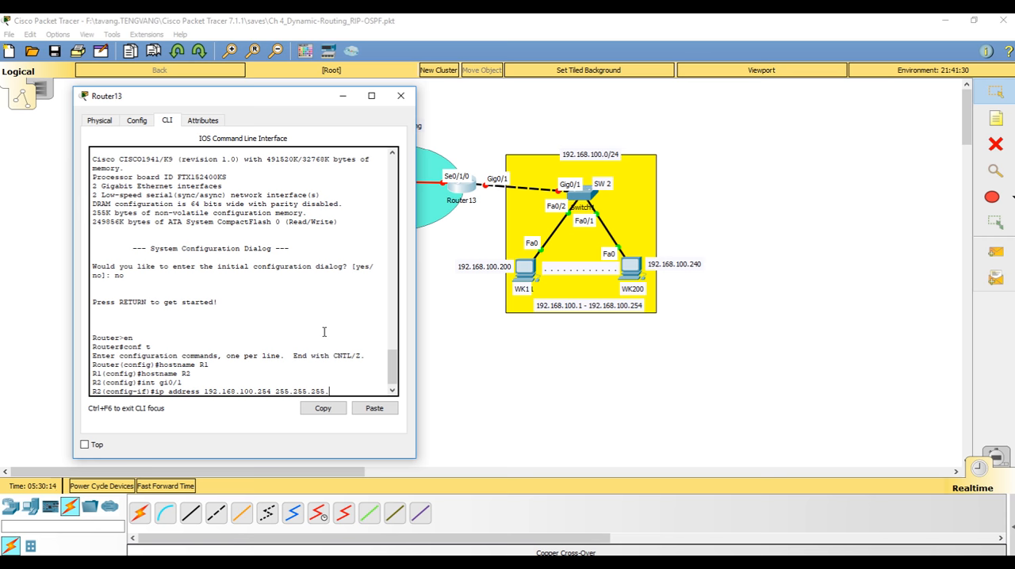
type("0")
key("Return")
Enable Router13's gi0/1 interface with no shut
type("no shut")
key("Return")
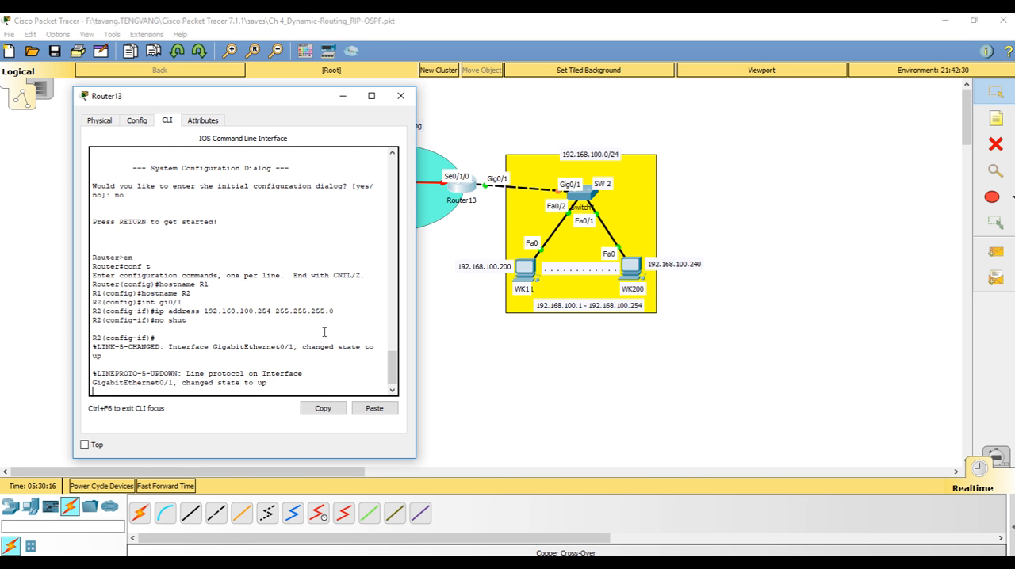
key("Return")
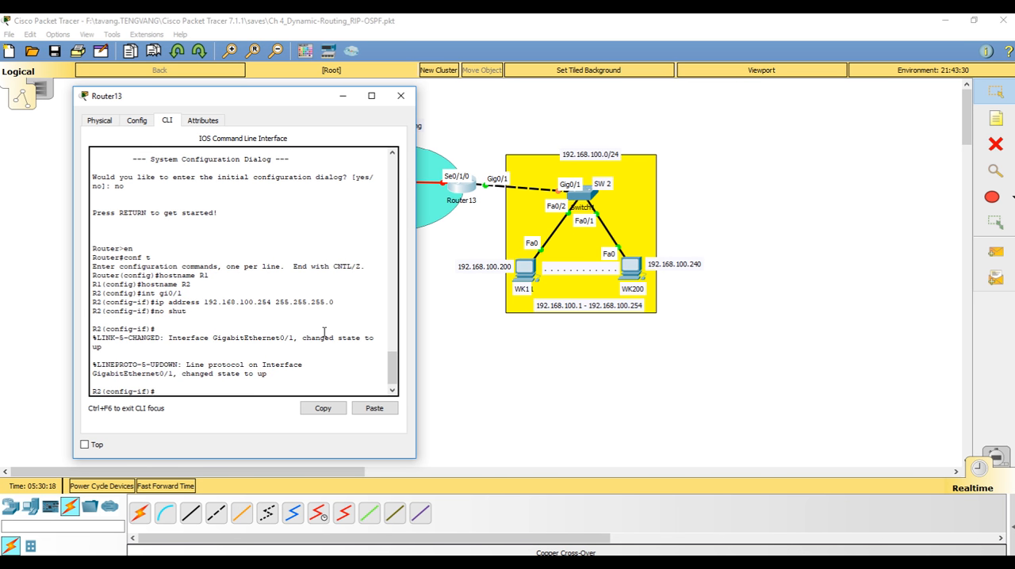
Assign 192.168.5.2 with mask 255.255.255.0 to Router13's serial interface se0/1/0
type("int se0/1/0")
key("Return")
type("ip a")
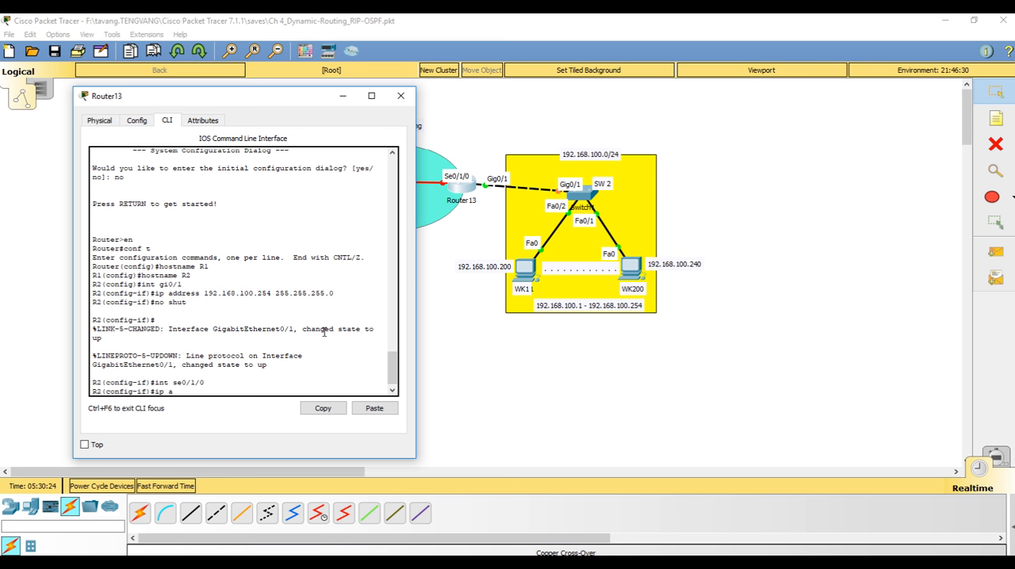
type("ddress 192.168.5.2 255.255.255.")
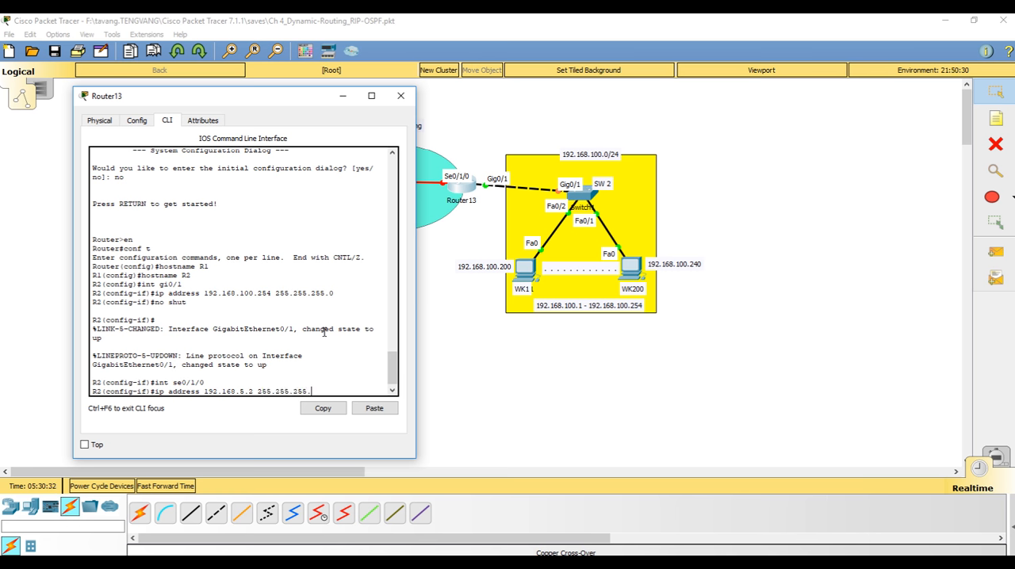
type("0")
key("Return")
Enable Router13's se0/1/0 interface with no shut and close the router's window
type("no shut")
key("Return")
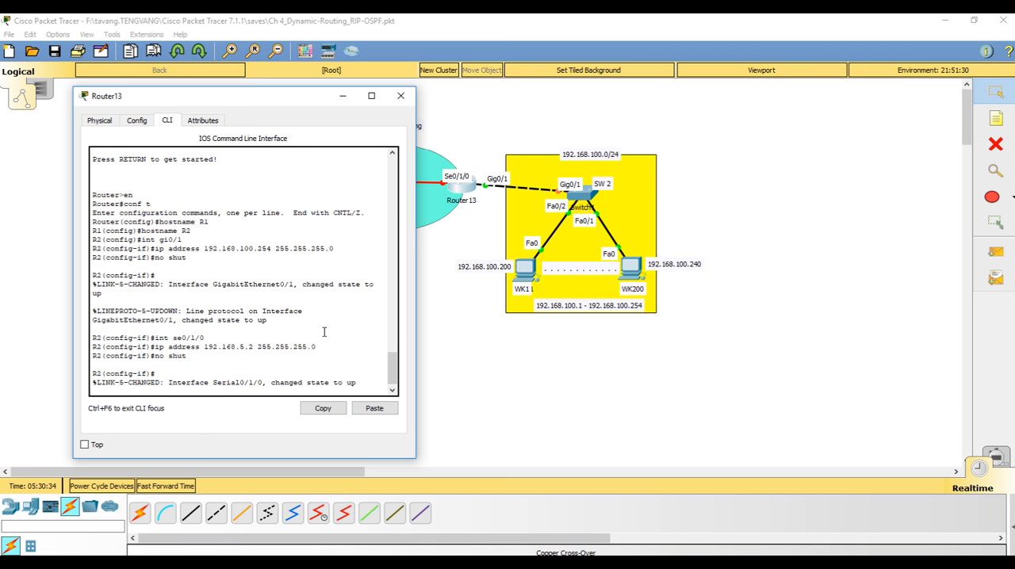
key("Return")
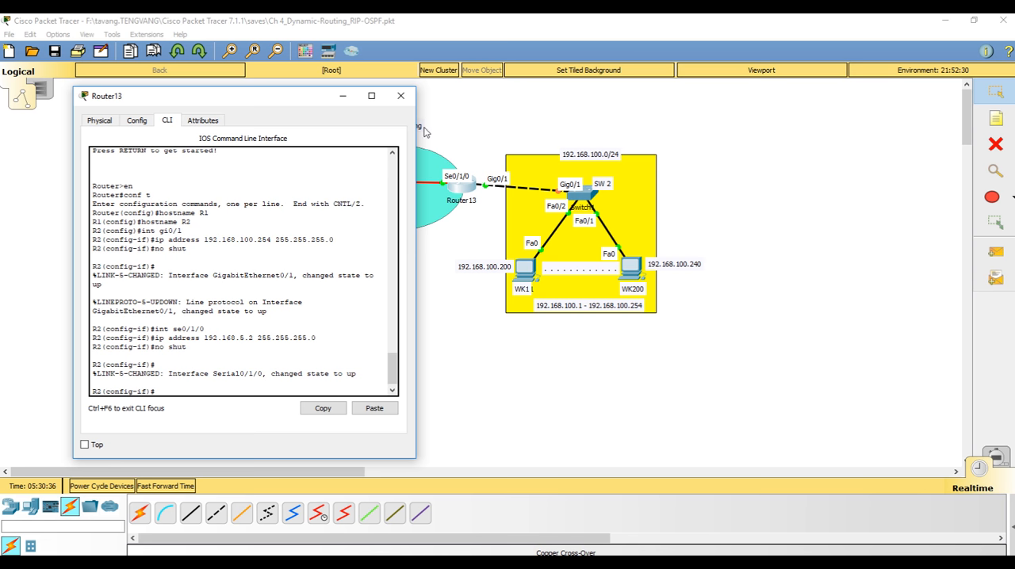
left_click(398, 97)
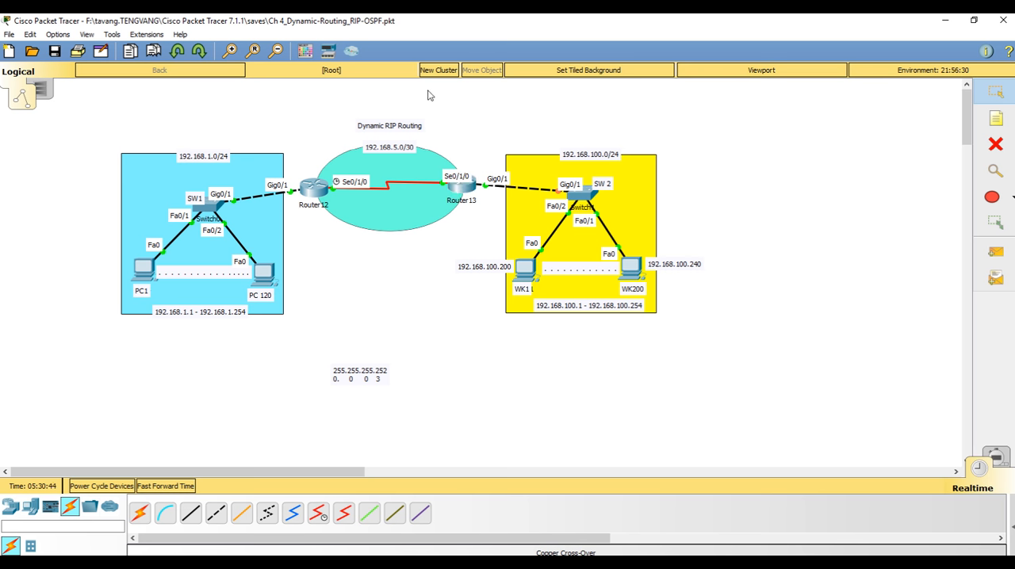
left_click_drag(428, 91, 732, 411)
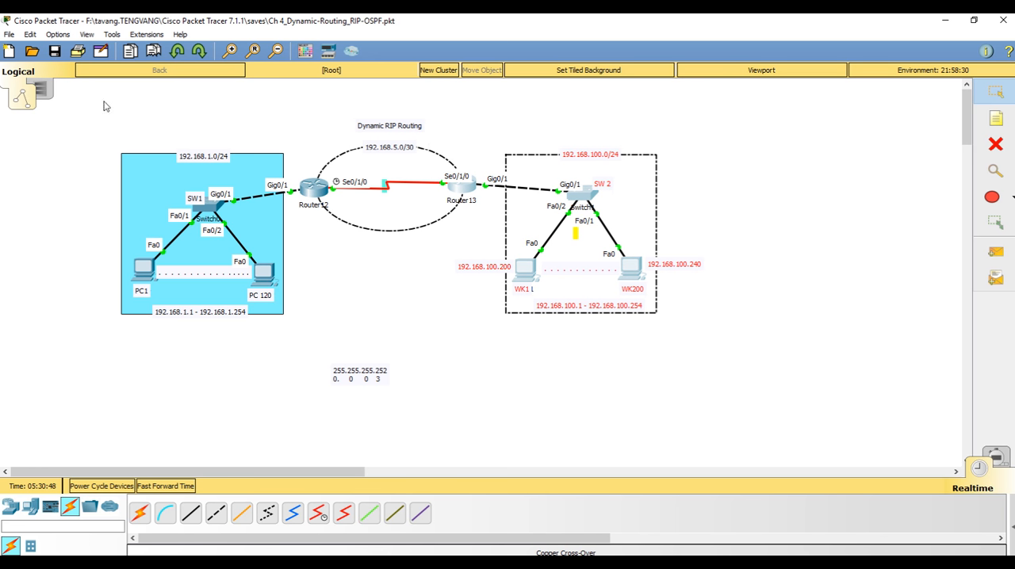
left_click_drag(99, 99, 371, 331)
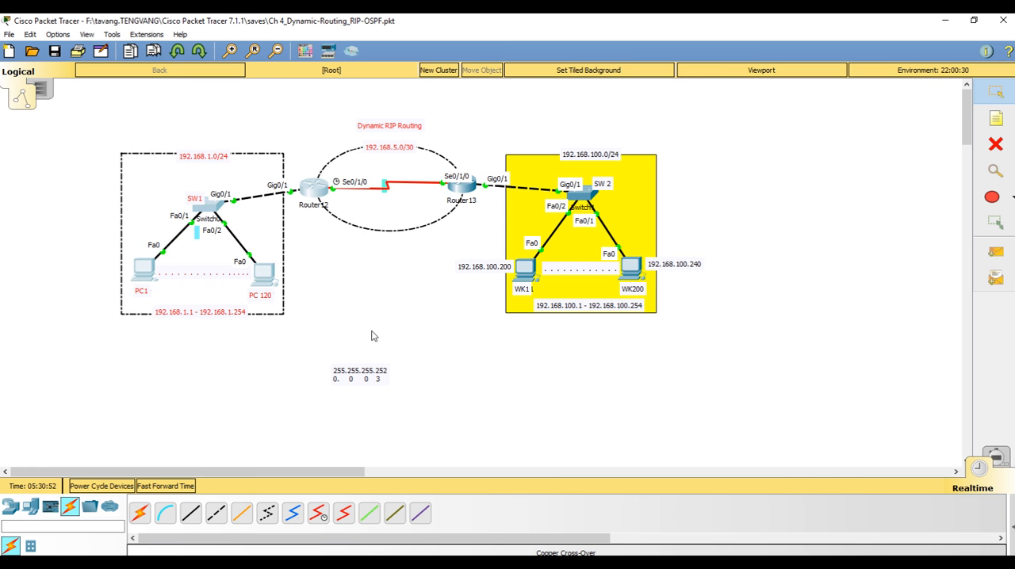
left_click(422, 299)
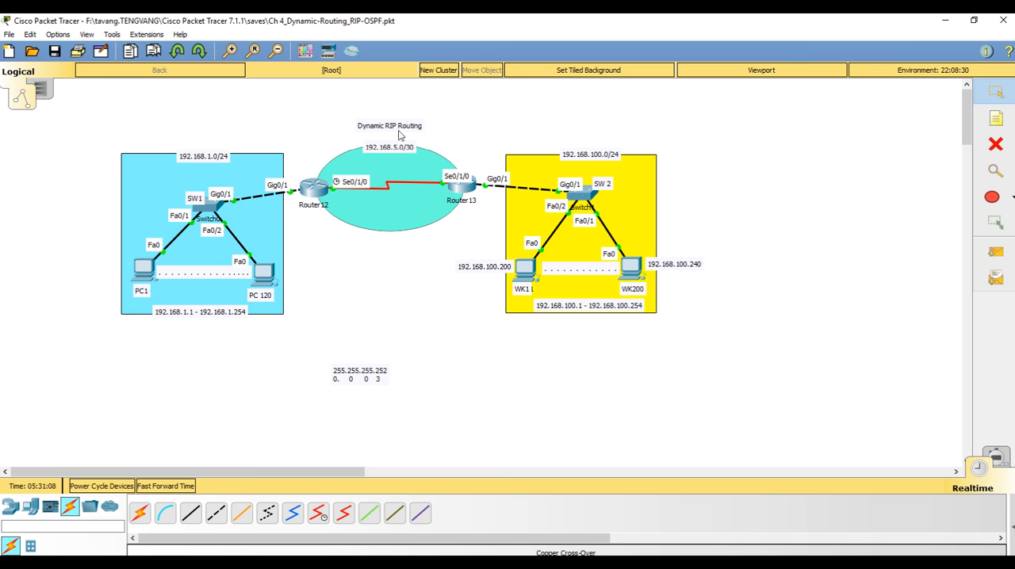
Reopen Router12's command line, end interface configuration, and re-enter global configuration mode
left_click(319, 194)
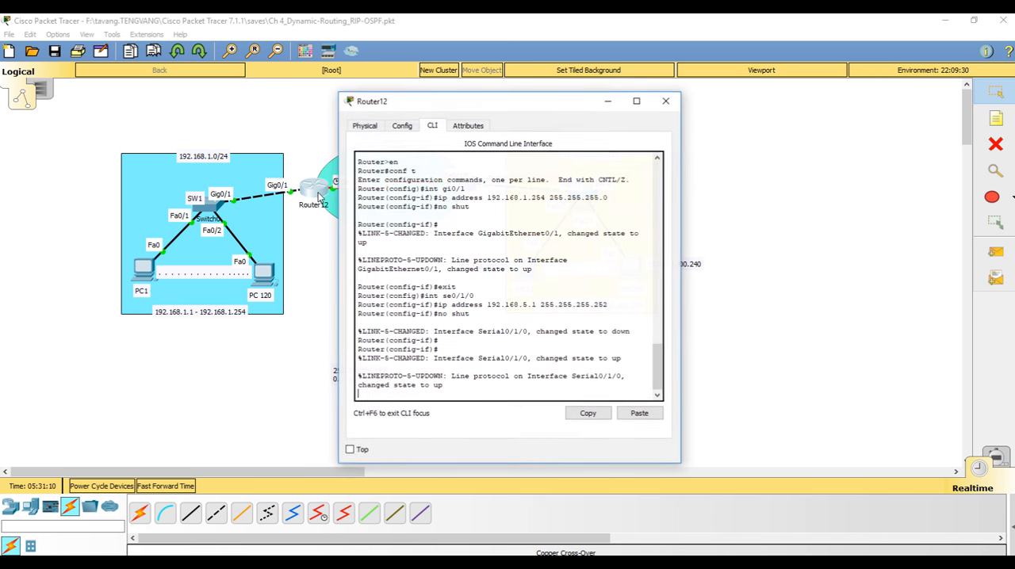
left_click_drag(457, 102, 553, 96)
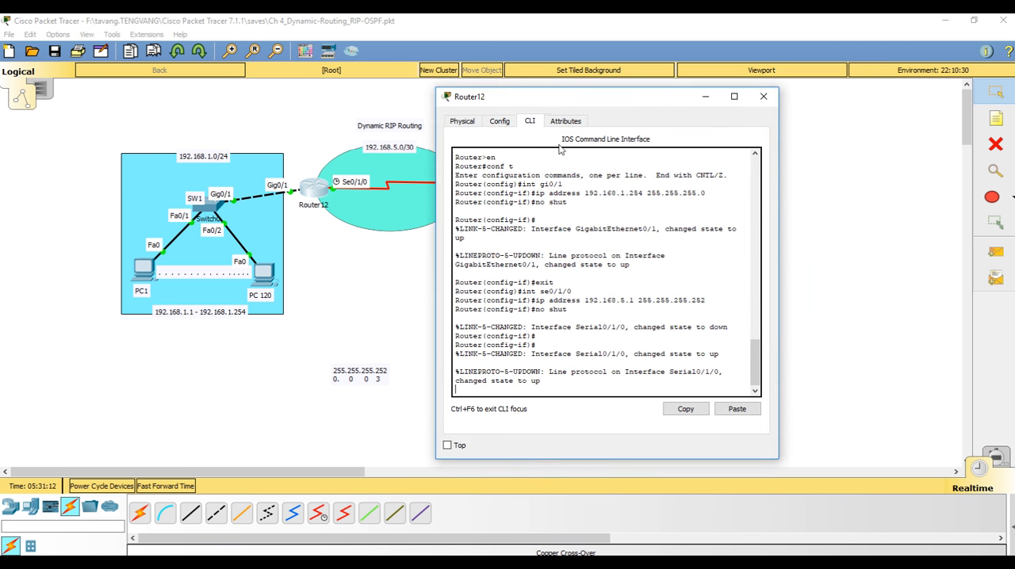
key("Return")
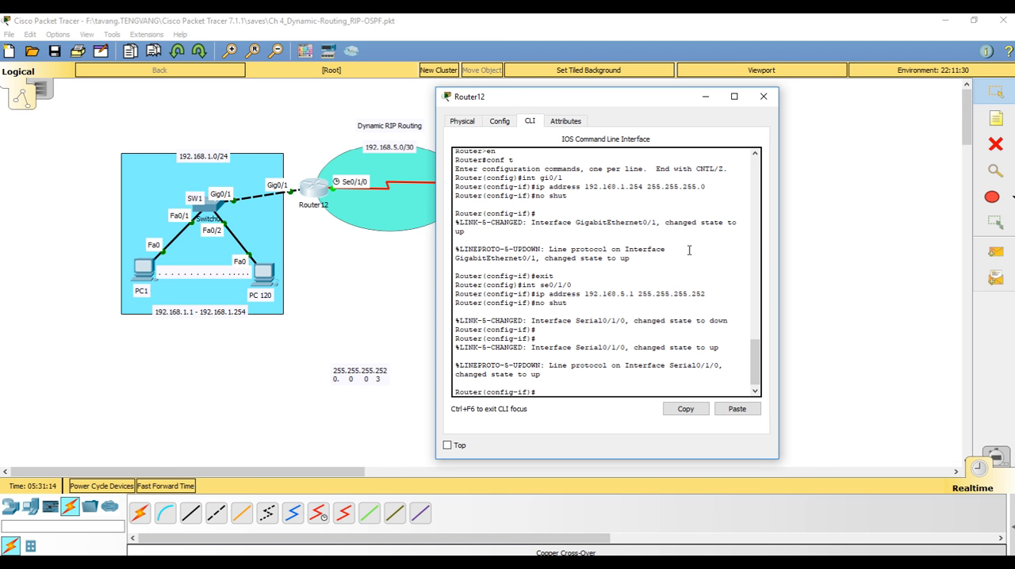
type("end")
key("Return")
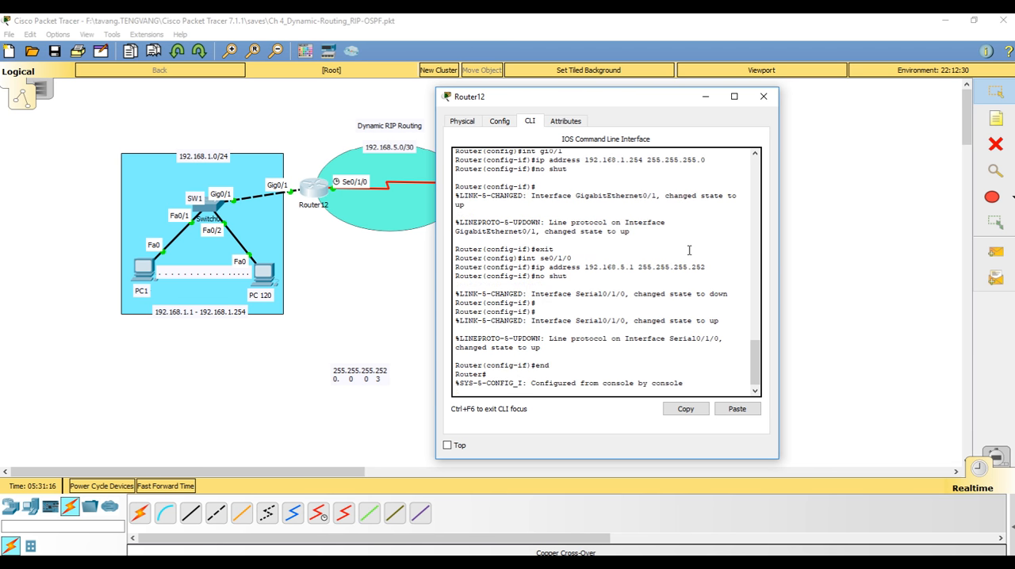
type("conf t")
key("Return")
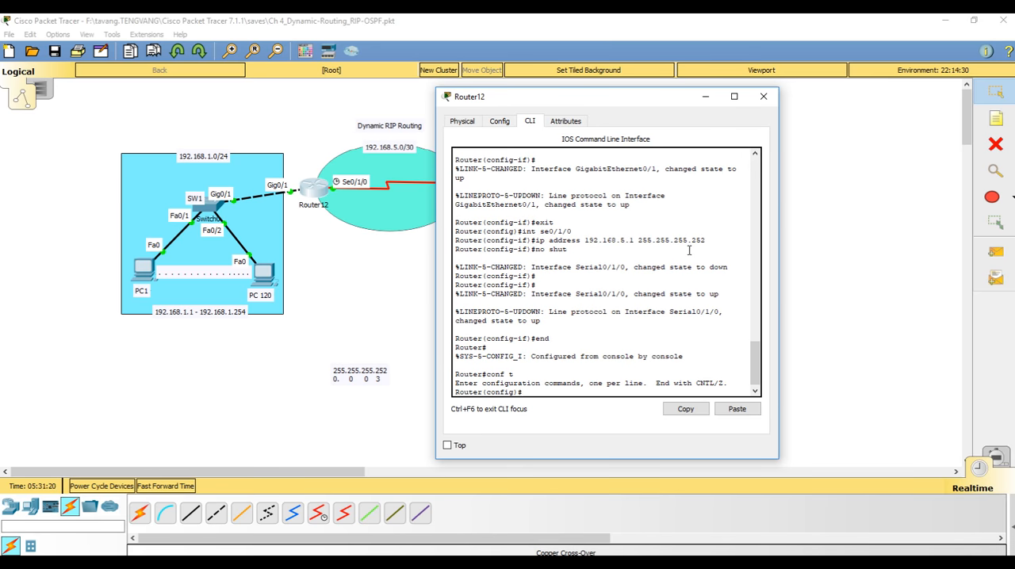
Start the RIP routing process on Router12 and set it to version 2
type("route rip")
key("Return")
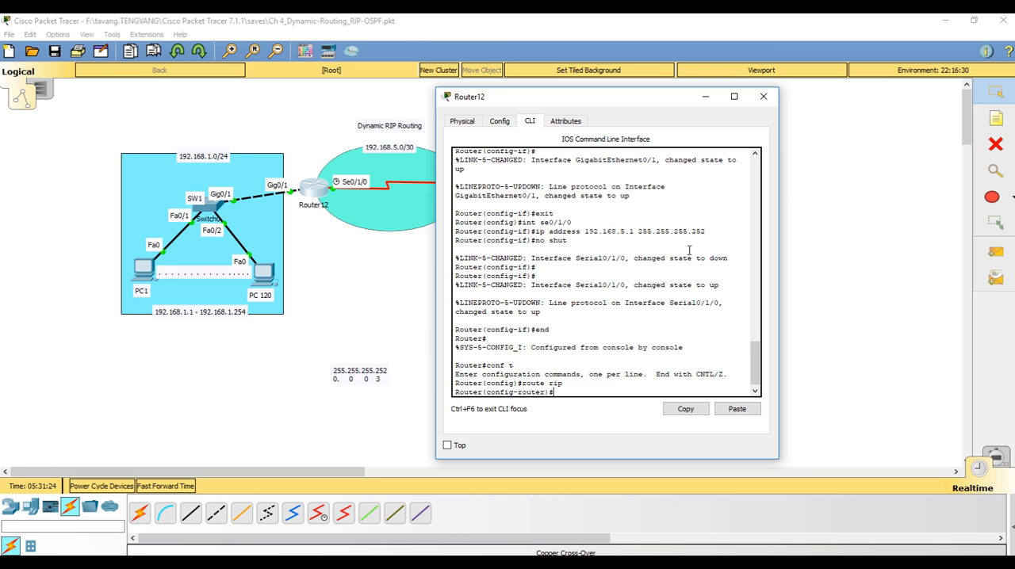
type("version 2")
key("Return")
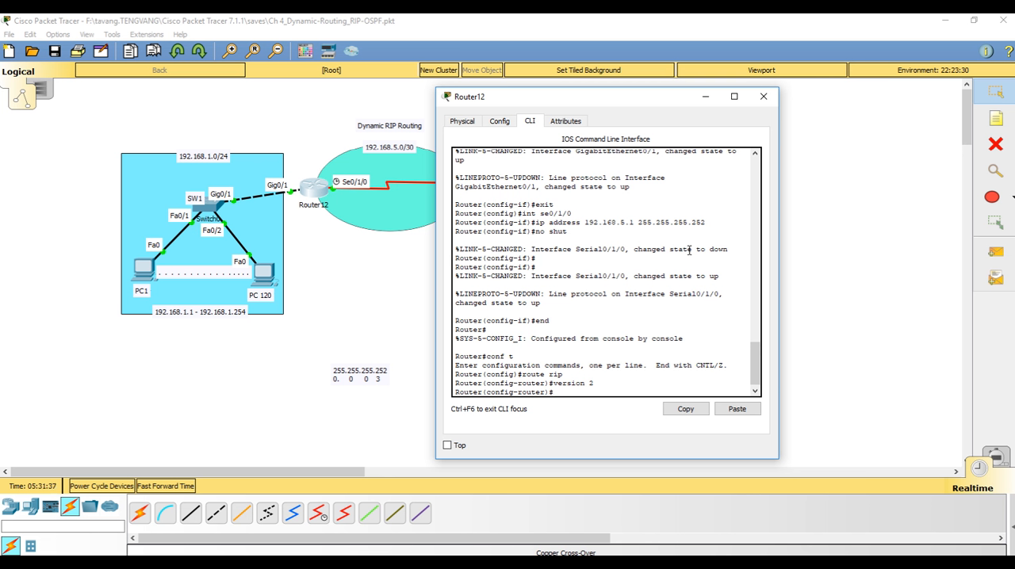
Advertise networks 192.168.1.0 and 192.168.5.0 in Router12's RIP configuration
type("network 192.168.1.0")
key("Return")
type("network 192.168.1")
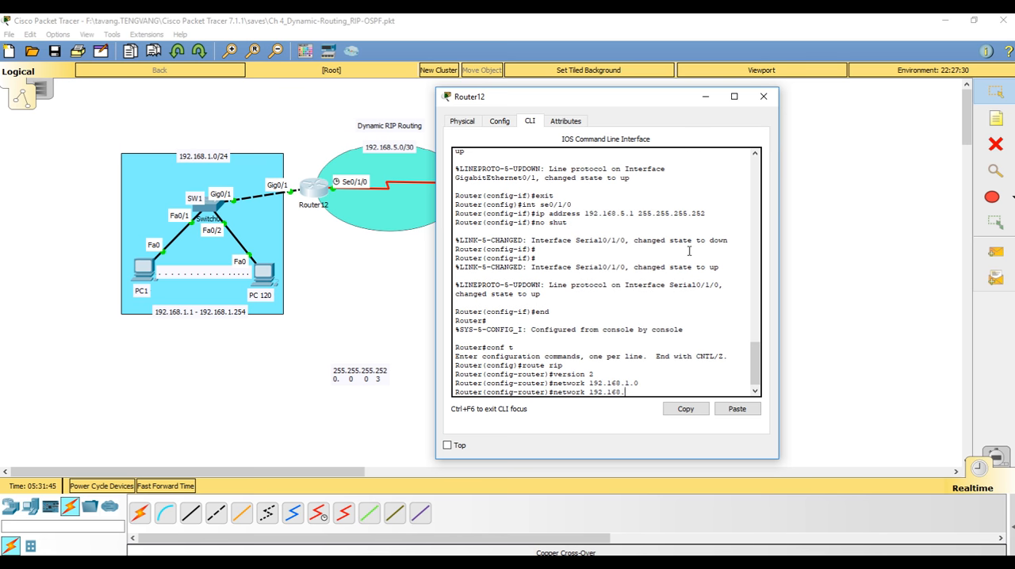
type("5.0")
key("Return")
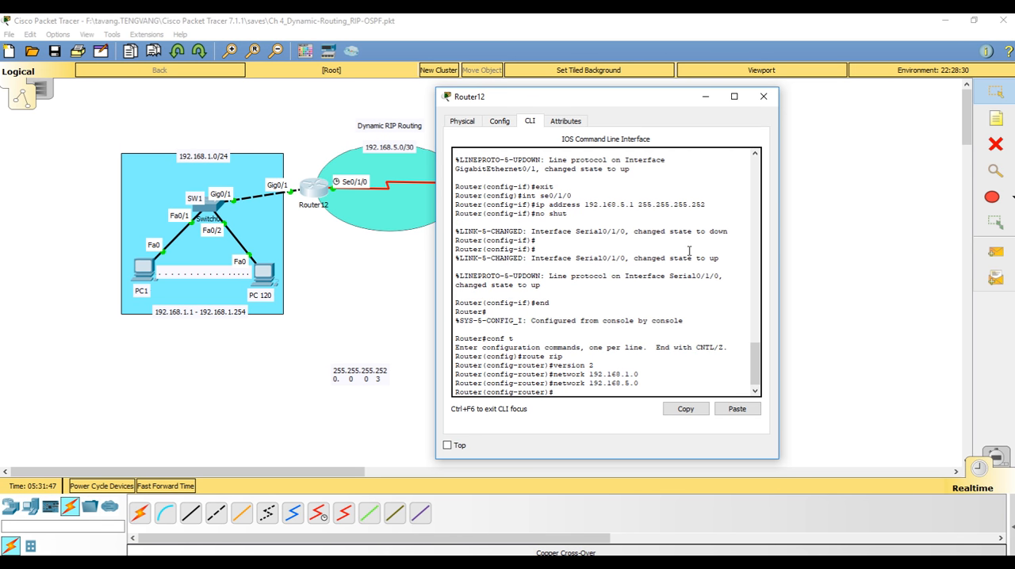
Add network 192.168.100.0 to Router12's RIP configuration
key("Up")
key("BackSpace")
type("100.0")
key("Return")
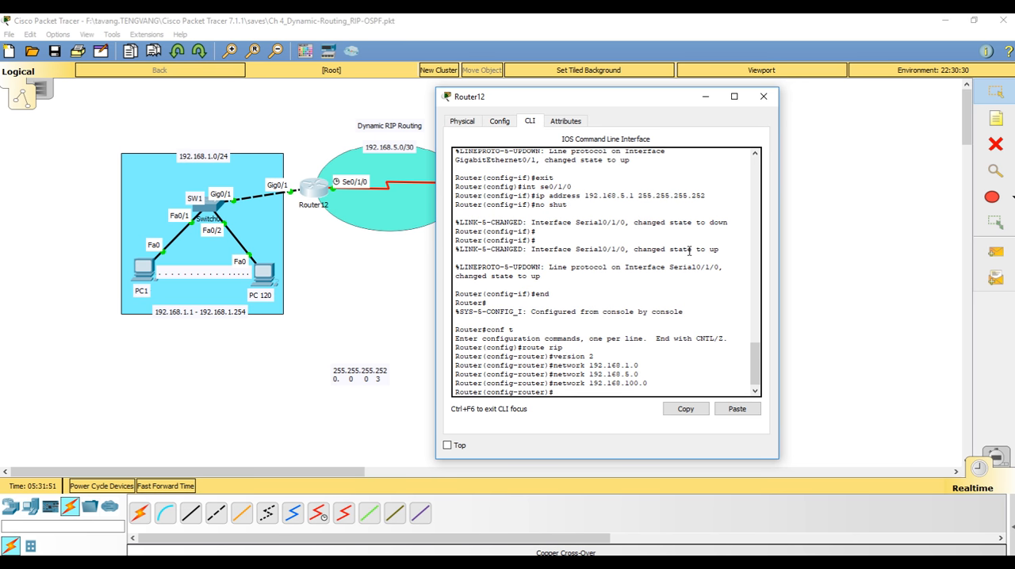
End Router12's configuration mode and display its routing table with show ip route
left_click_drag(540, 105, 379, 213)
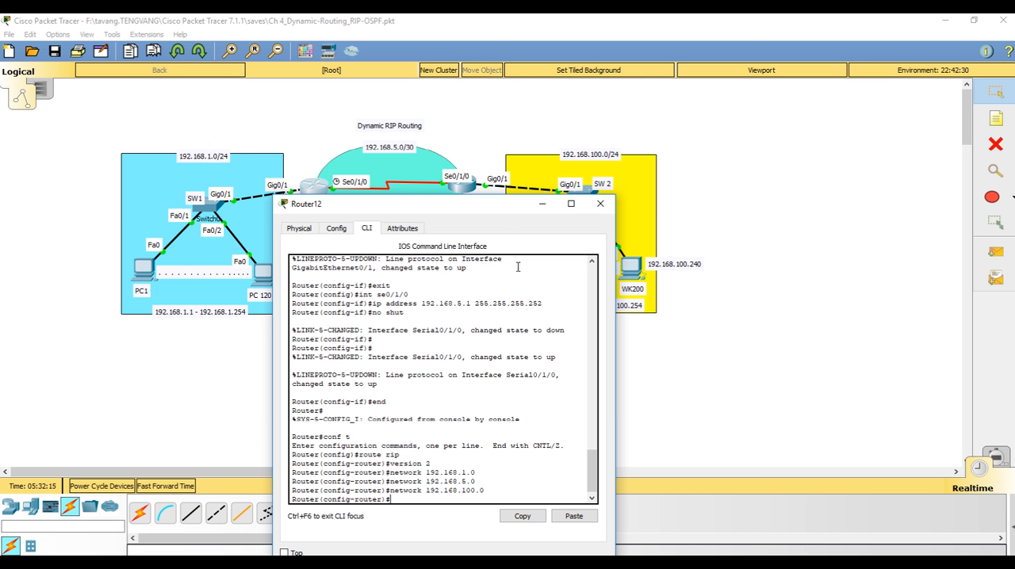
type("end")
key("Return")
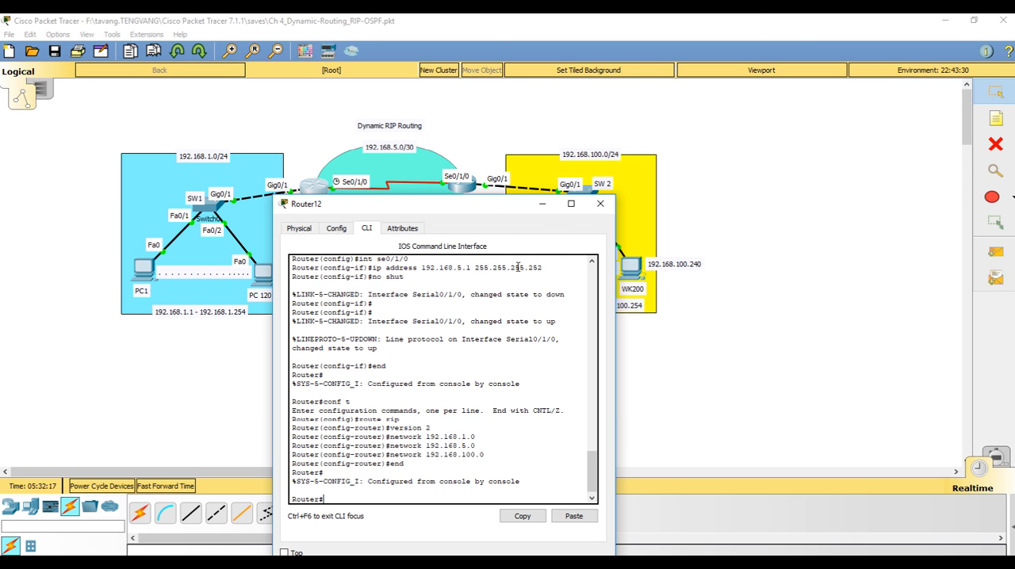
type("show ip route")
key("Return")
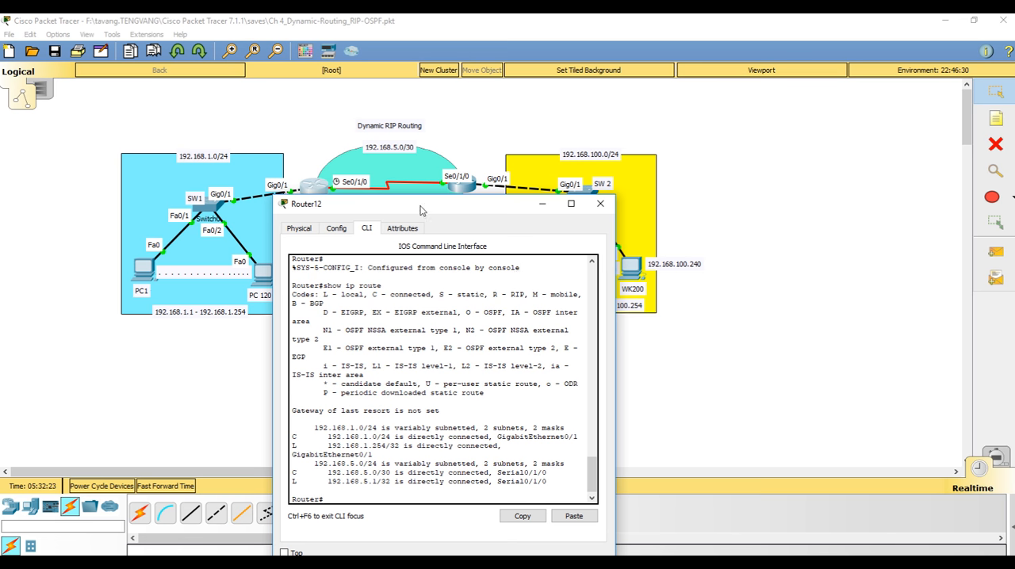
Open Router13's command line, end interface configuration with end, and re-enter global configuration mode with conf t
left_click(465, 188)
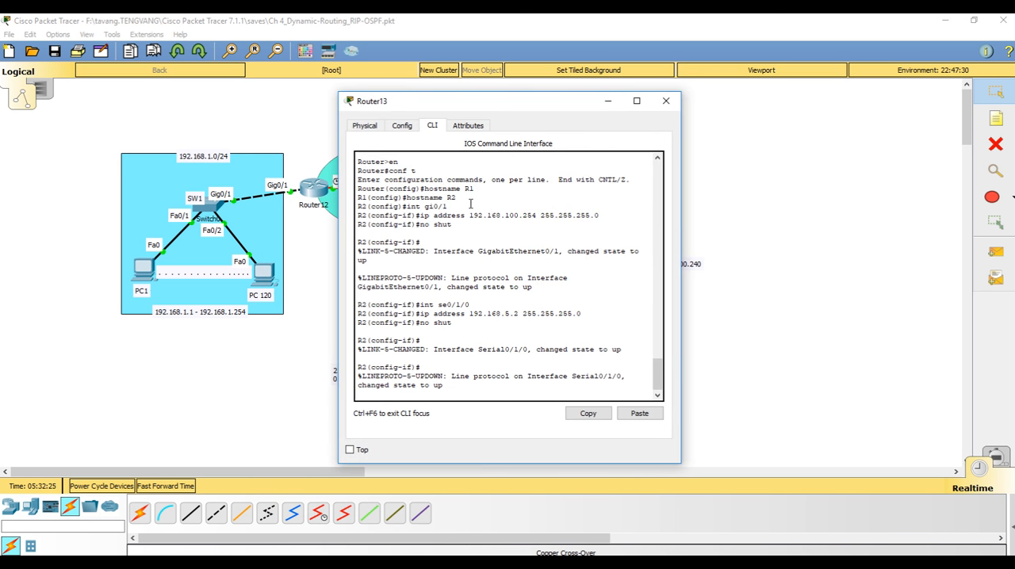
key("Return")
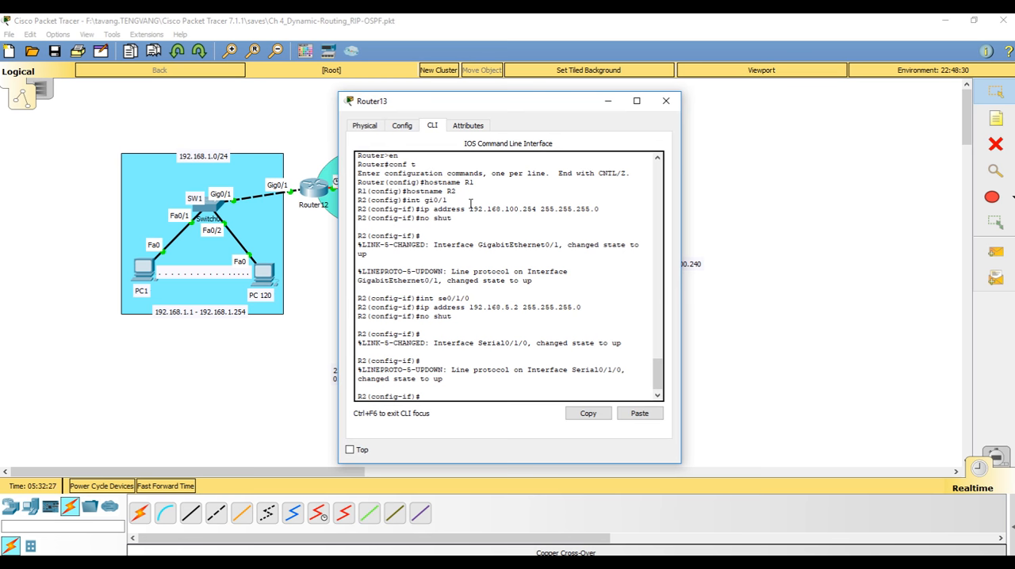
type("rm")
type("f")
key("BackSpace")
key("BackSpace")
key("BackSpace")
type("end")
key("Return")
type("conf t")
key("Return")
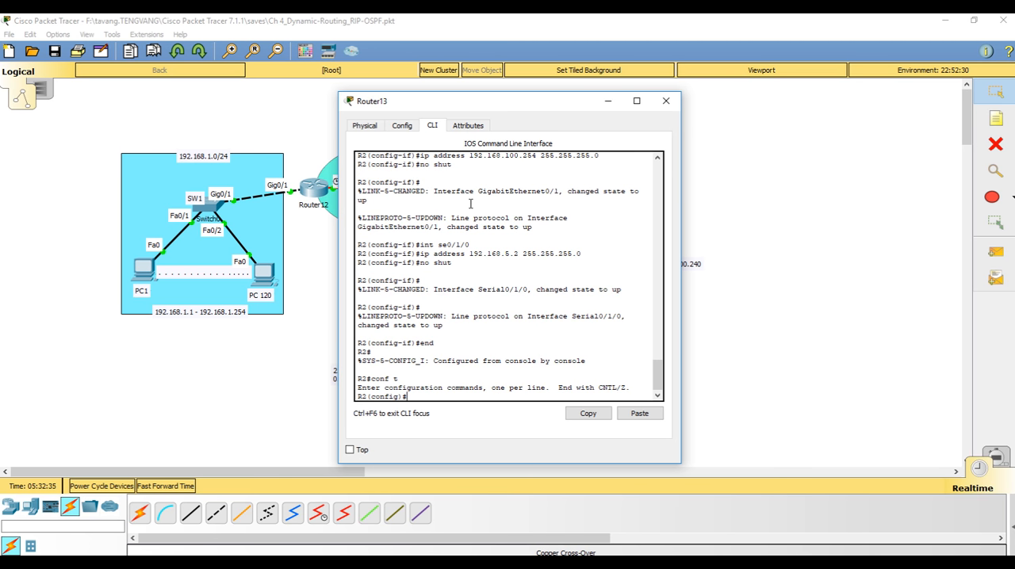
Start the RIP routing process on Router13 and set it to version 2
left_click_drag(425, 110, 333, 183)
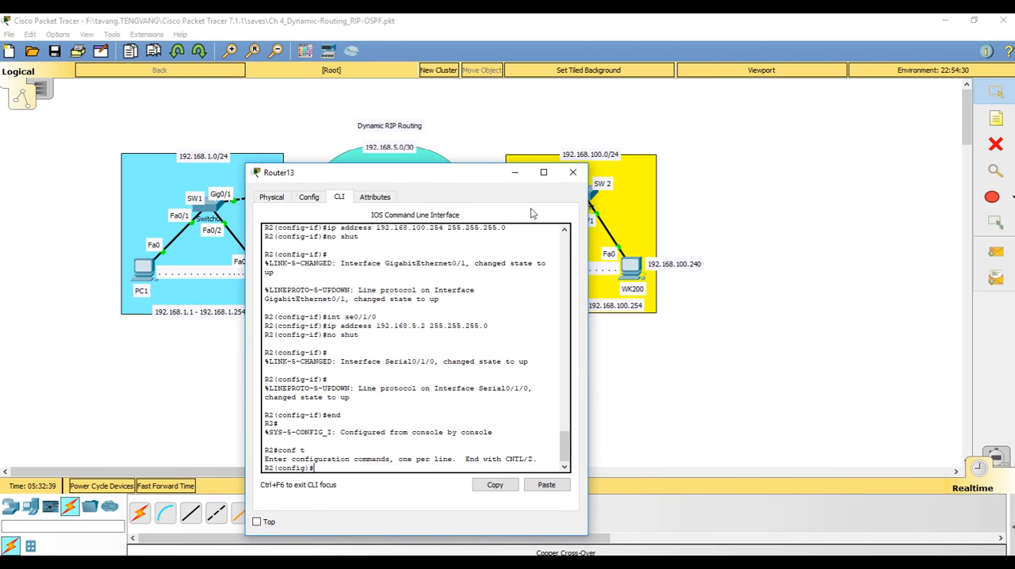
type("route rip")
key("Return")
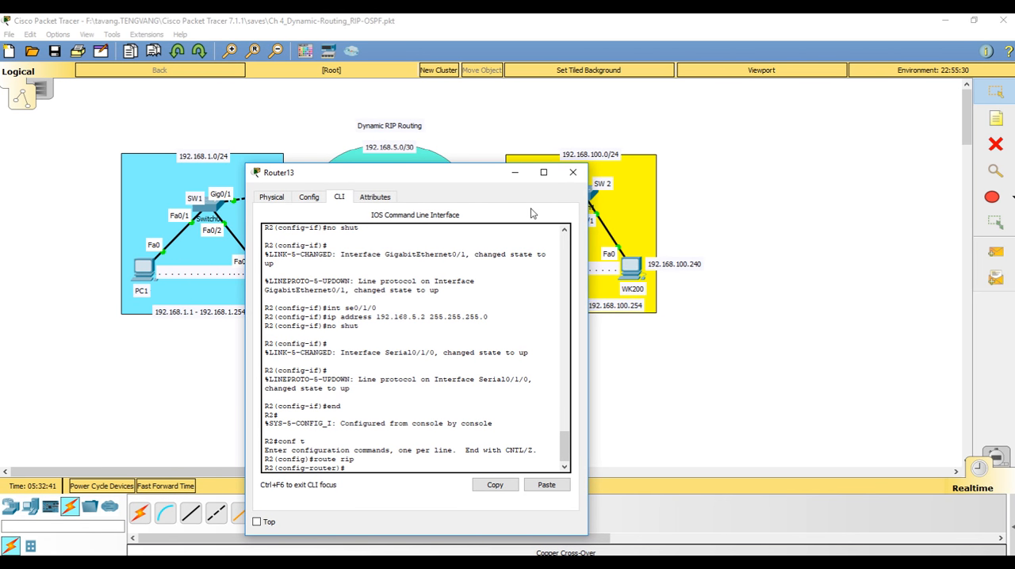
type("version 2")
key("Return")
Advertise network 192.168.1.0 in Router13's RIP configuration
type("network")
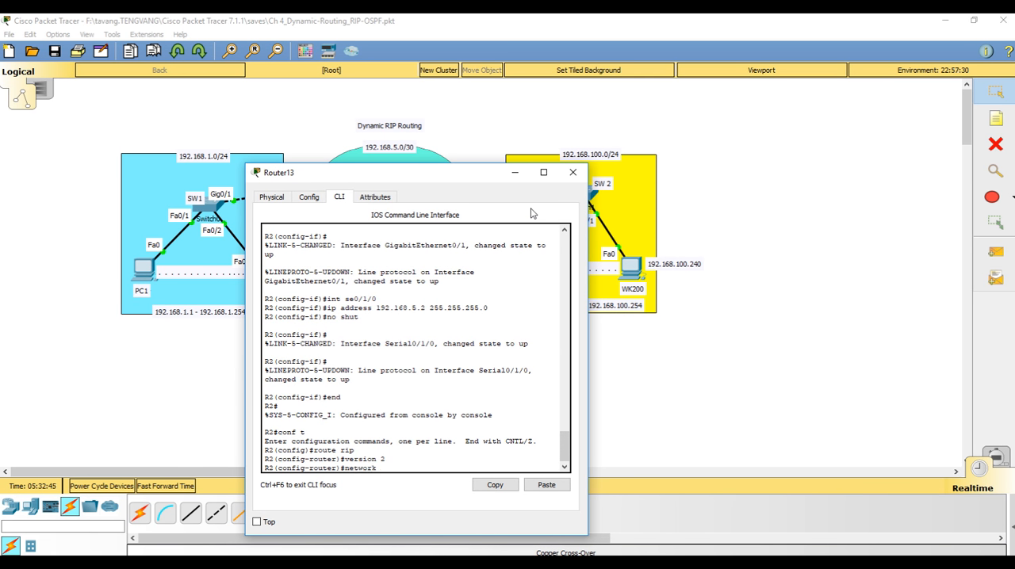
type(" 192.1")
type("68.1.0")
key("Return")
Add network 192.168.100.0 to Router13's RIP configuration
key("Up")
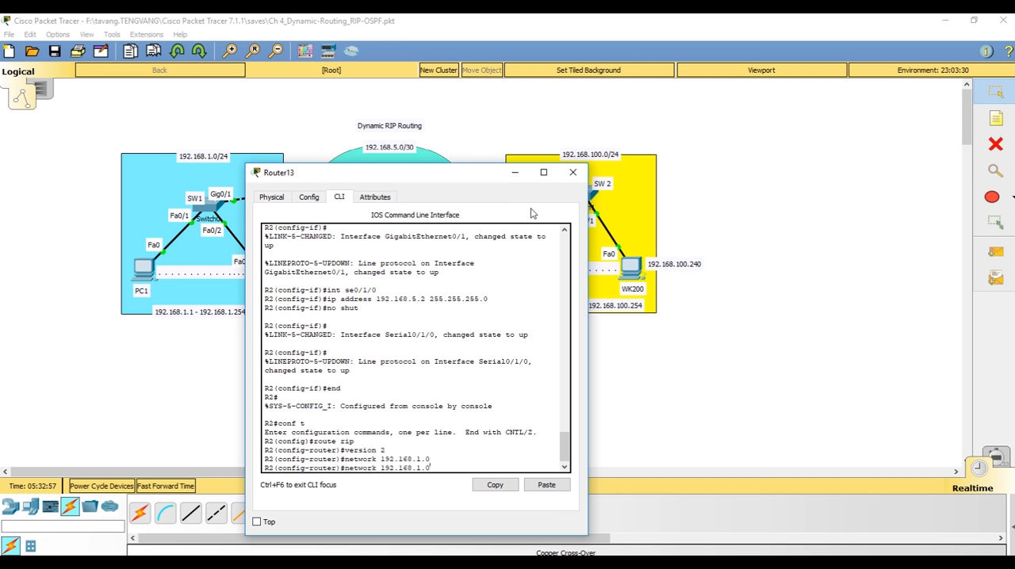
key("BackSpace")
key("BackSpace")
key("BackSpace")
type("100.0")
key("Return")
Add network 192.168.5.0 to Router13's RIP configuration and end configuration mode
key("Up")
key("BackSpace")
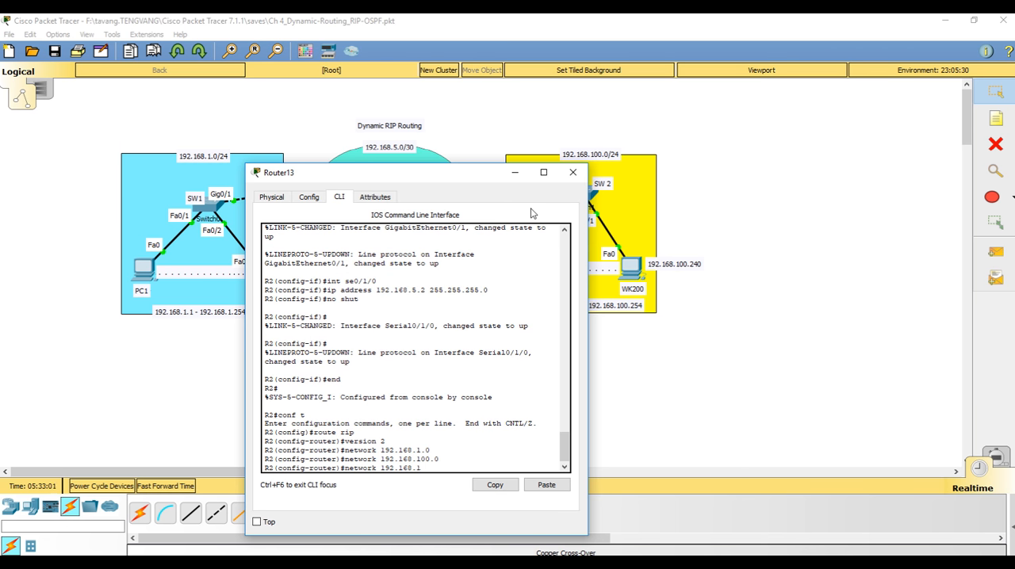
type("5.0")
key("Return")
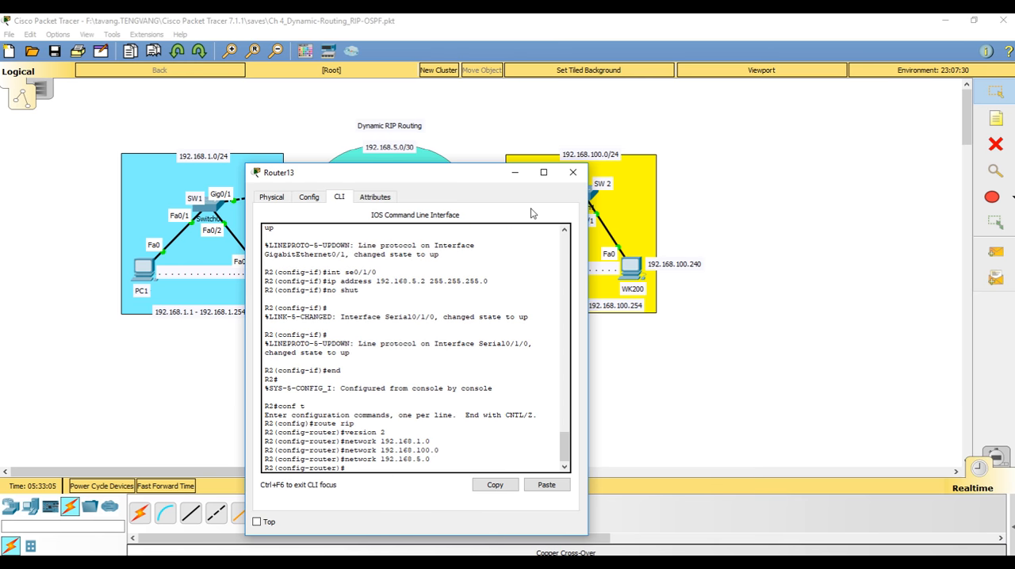
type("end")
key("Return")
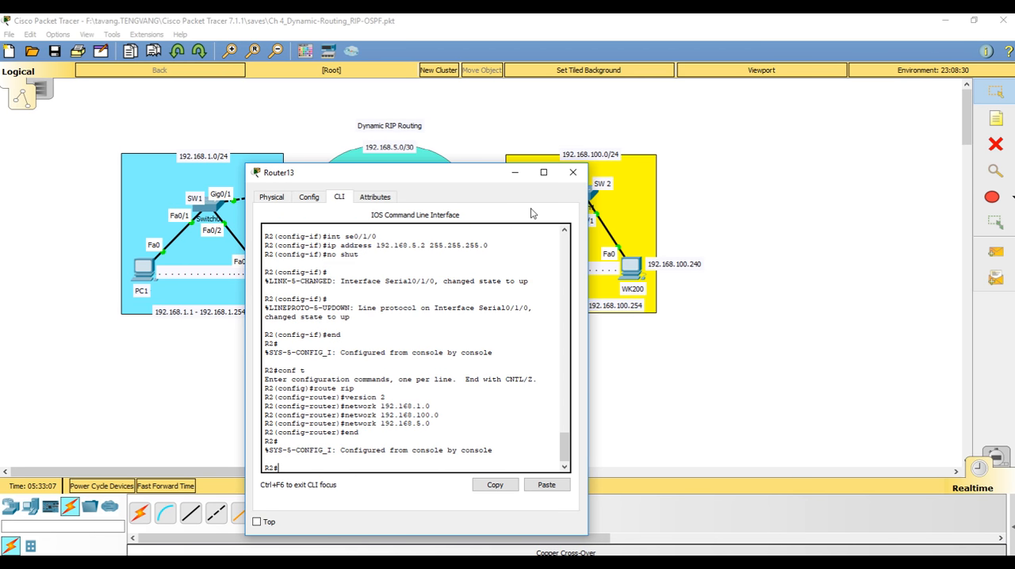
Display Router13's routing table with show ip route and examine the RIP entry for 192.168.1.0/24 and its next-hop address
type("show ip route")
key("Return")
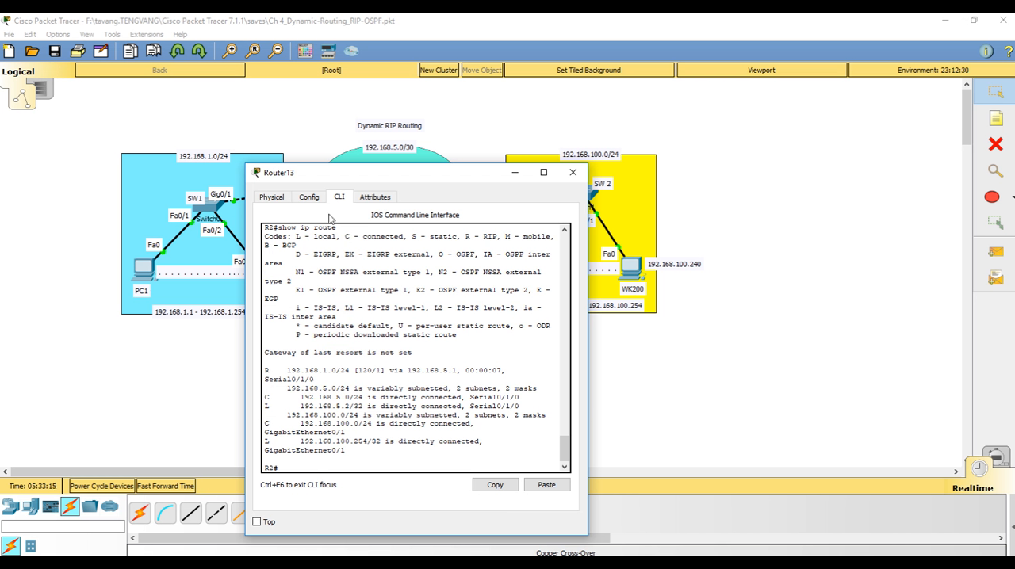
left_click_drag(286, 370, 458, 372)
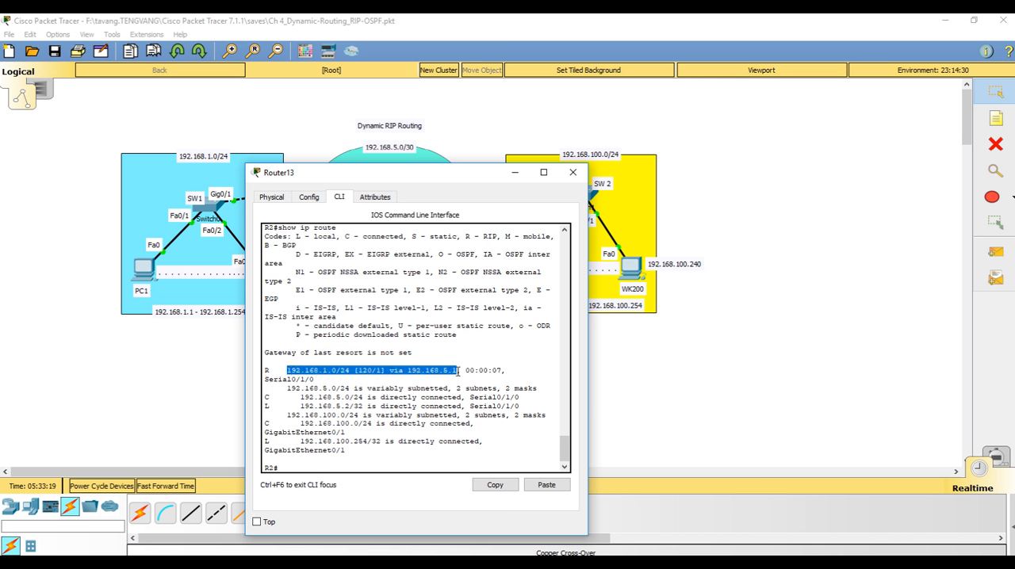
left_click(370, 371)
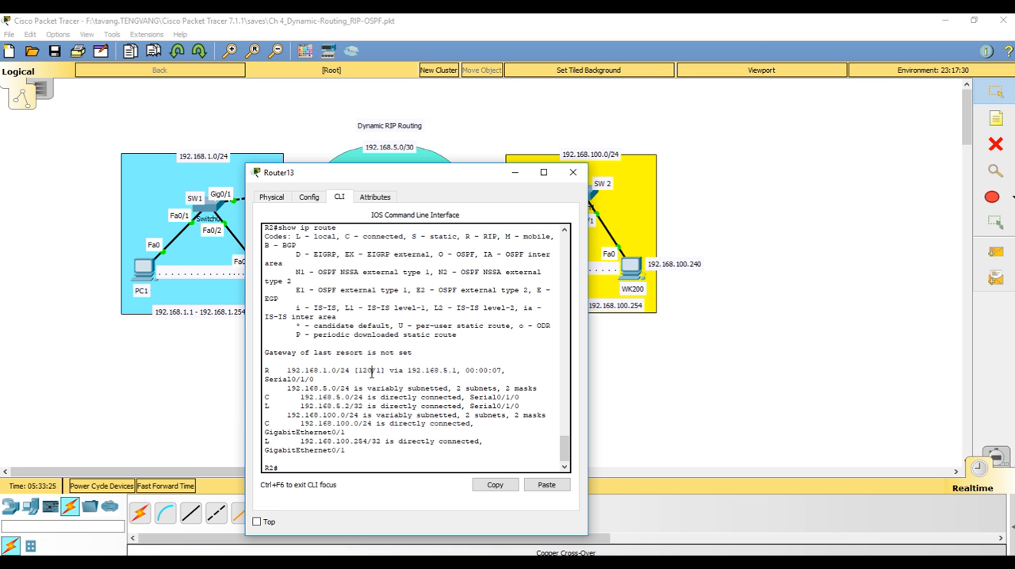
left_click_drag(407, 370, 458, 371)
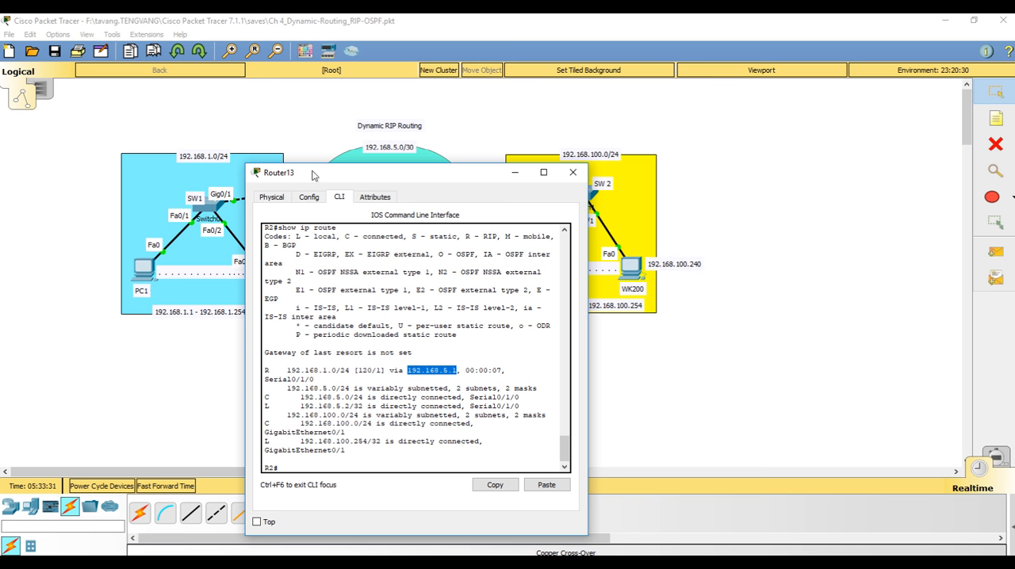
left_click_drag(316, 176, 331, 228)
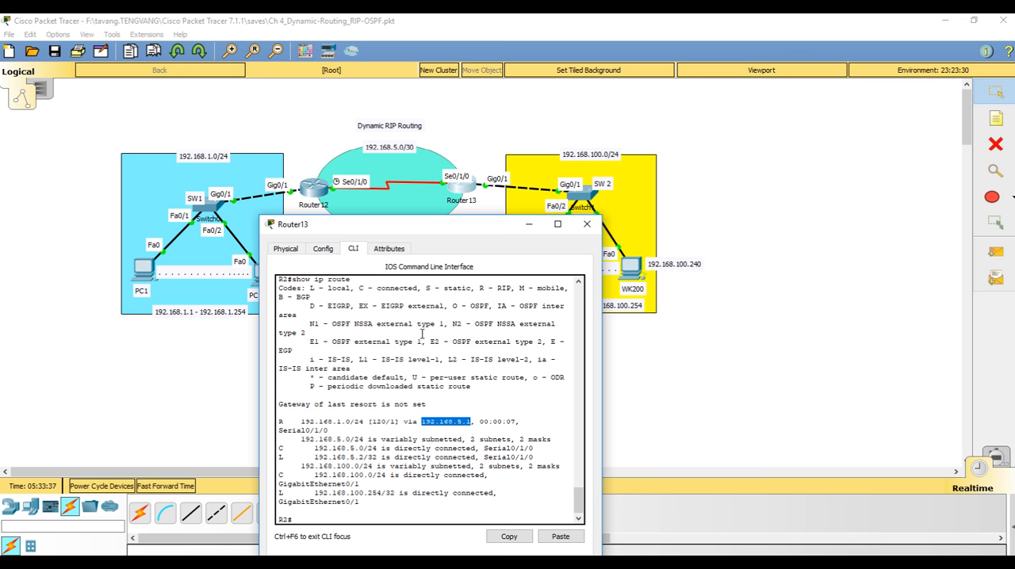
left_click(587, 224)
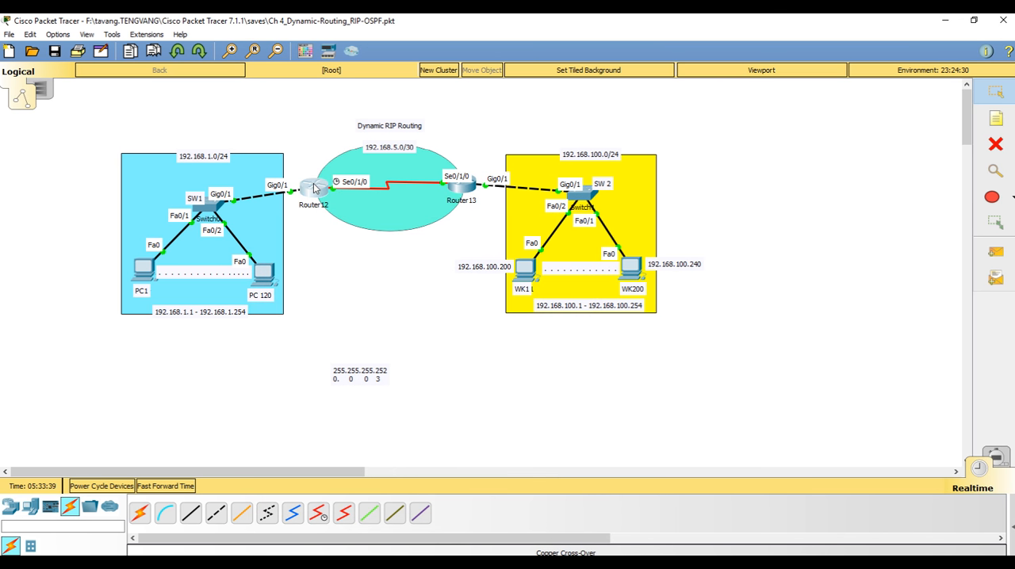
Display Router12's routing table again and examine the RIP entry for 192.168.100.0/24 and its next-hop address
left_click(314, 187)
key("Up")
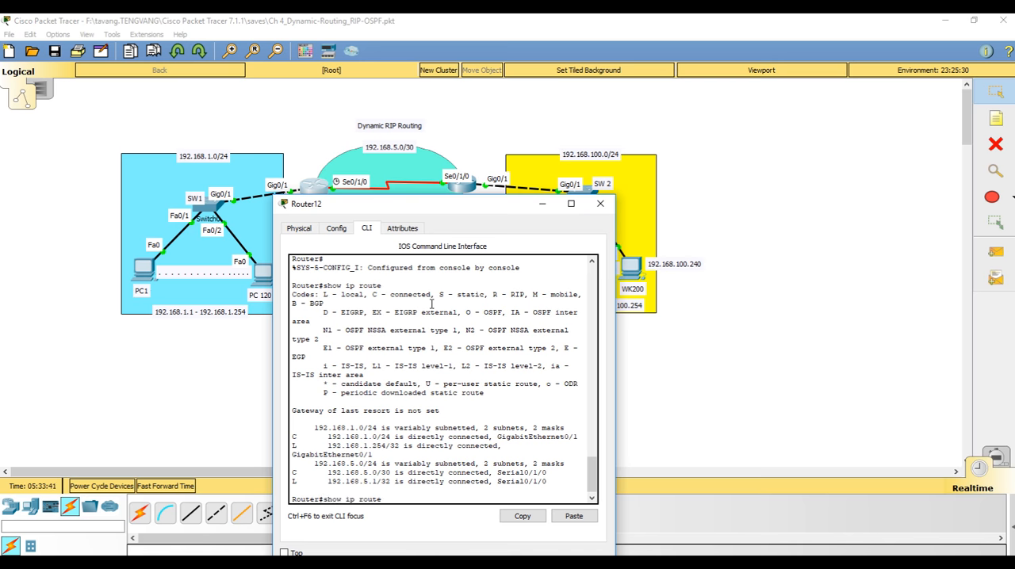
key("Return")
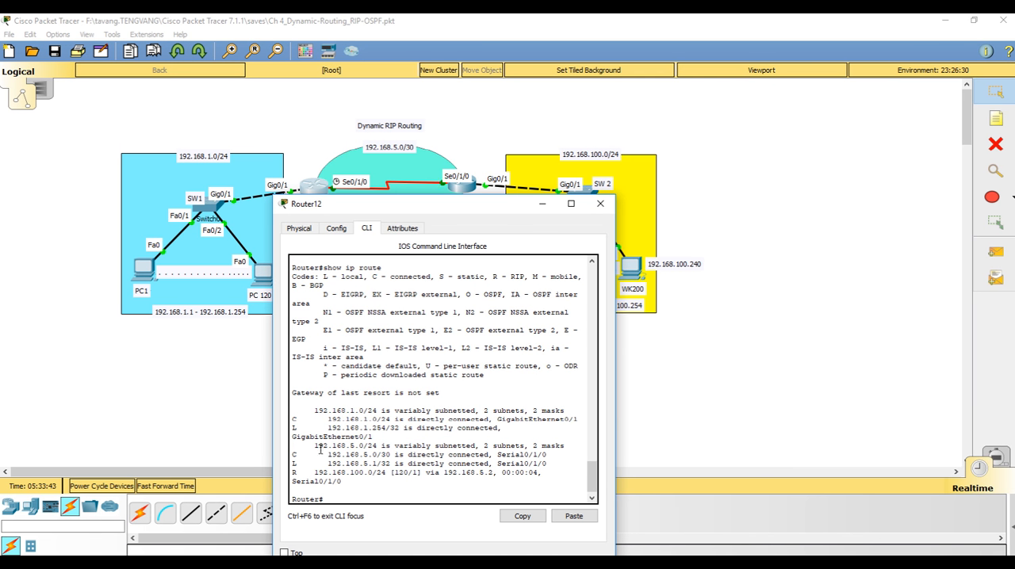
left_click_drag(315, 472, 377, 473)
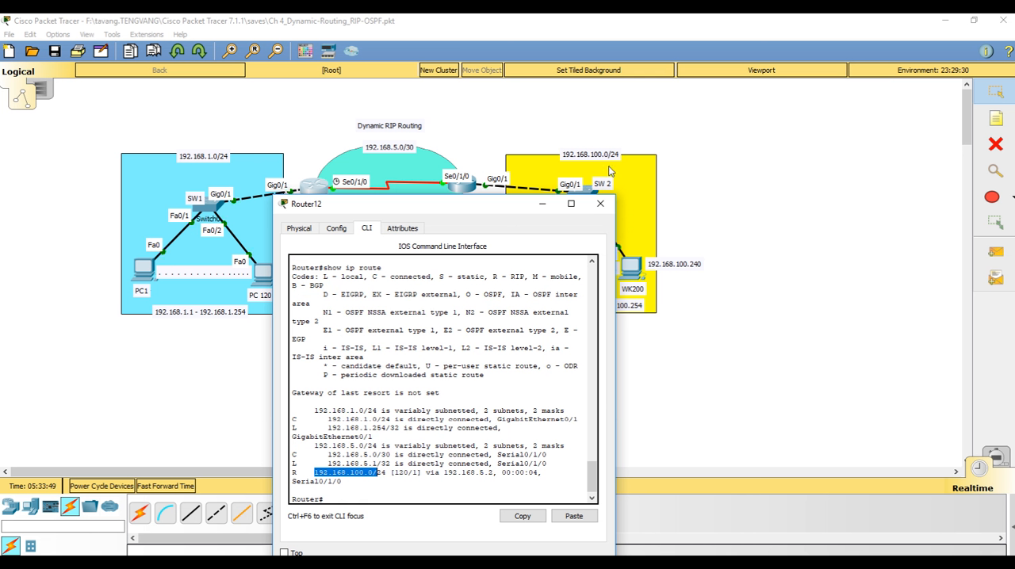
left_click_drag(444, 472, 493, 473)
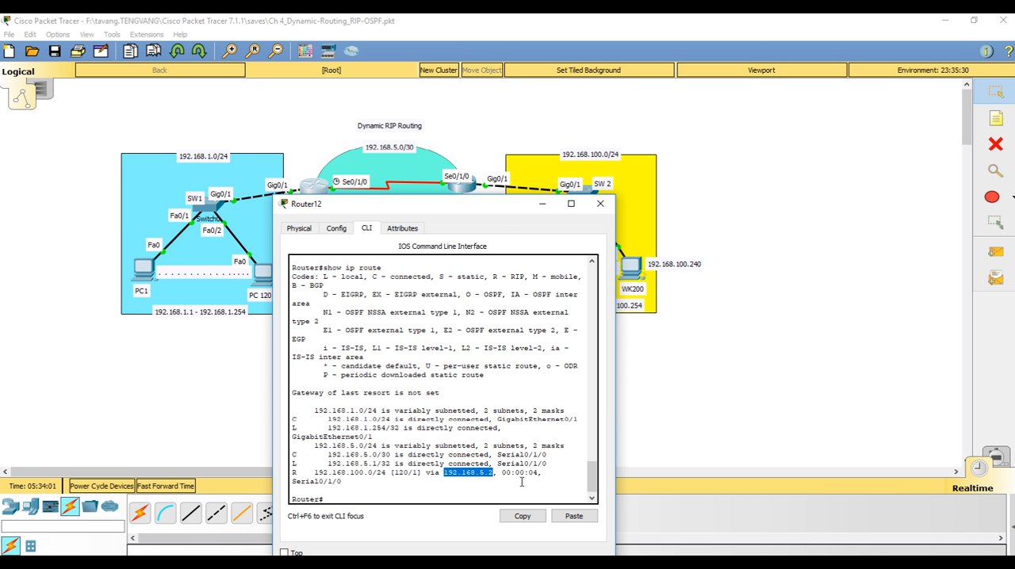
left_click(600, 205)
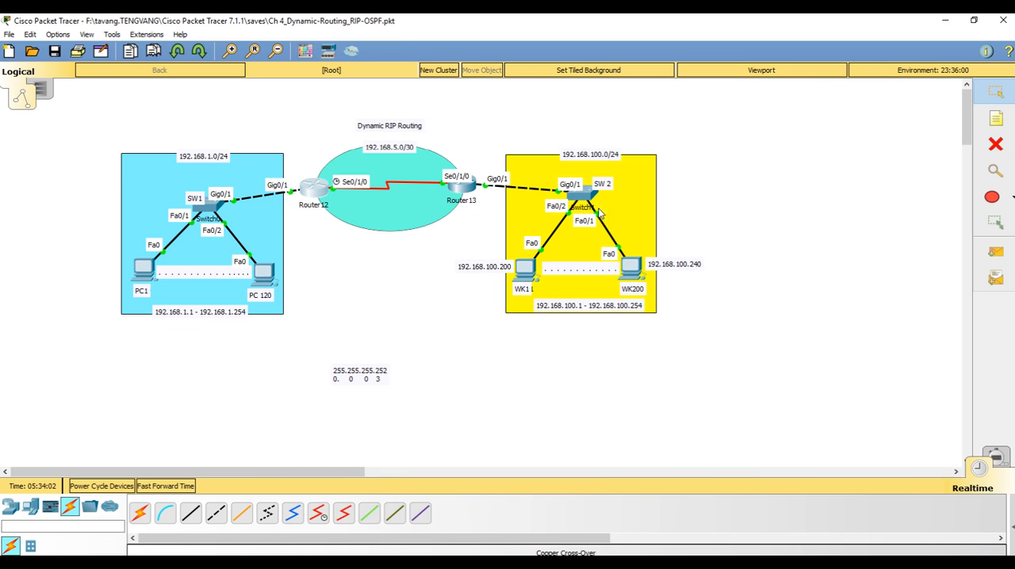
Open the Command Prompt on workstation WK200 and ping the gateway 192.168.100.254
left_click(635, 270)
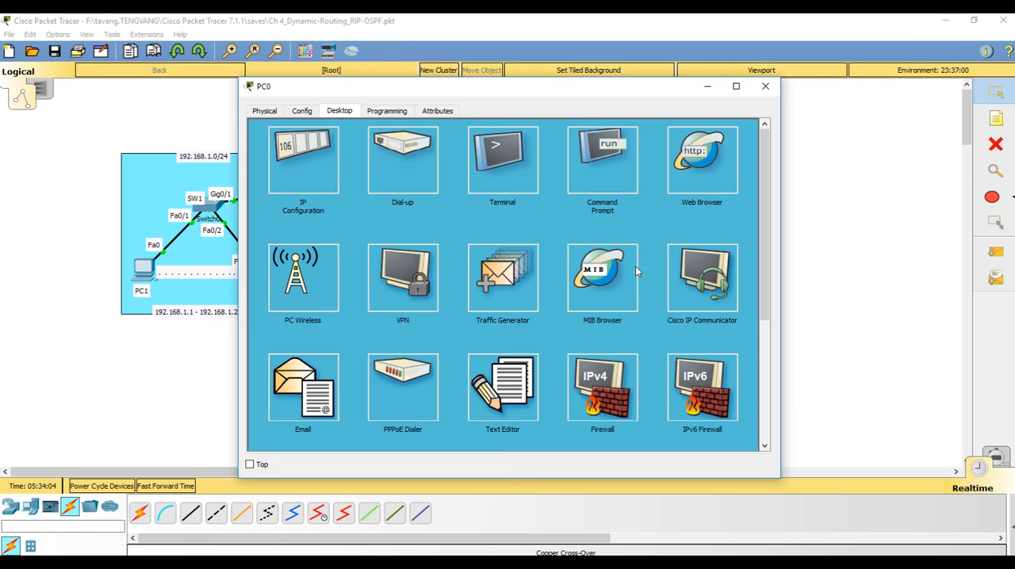
left_click(599, 176)
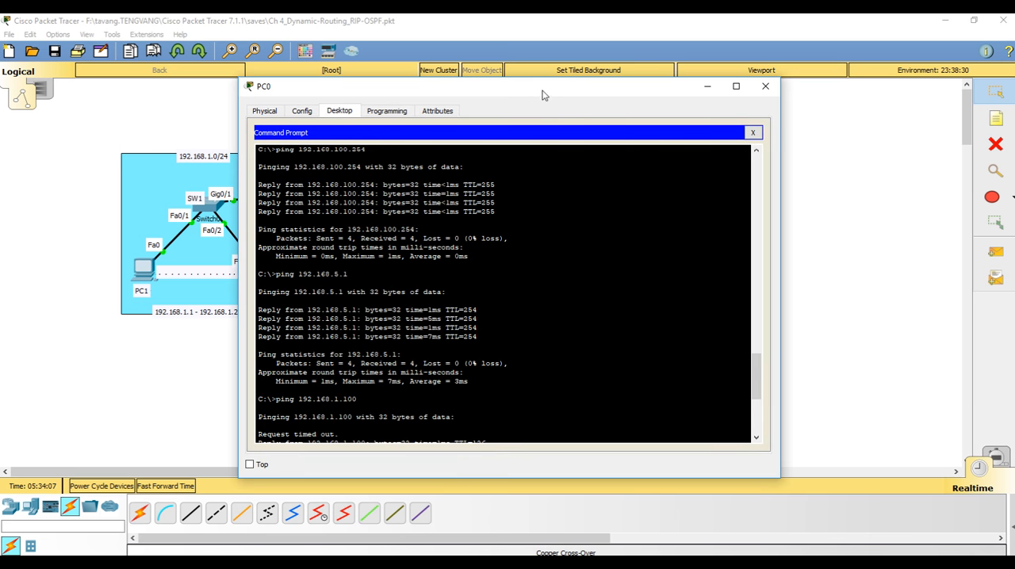
key("Up")
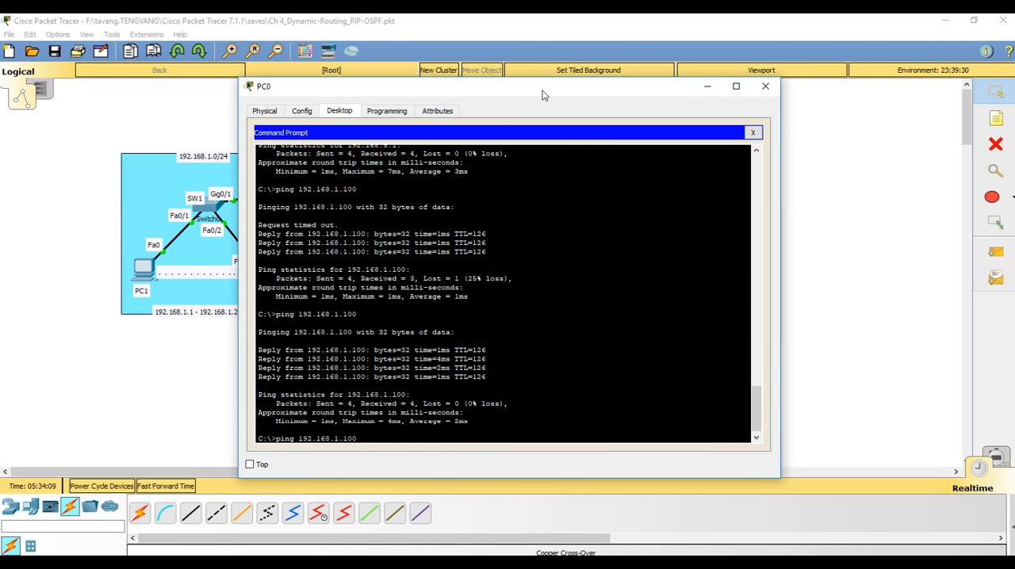
key("BackSpace")
key("BackSpace")
key("BackSpace")
key("BackSpace")
key("BackSpace")
left_click_drag(543, 95, 376, 75)
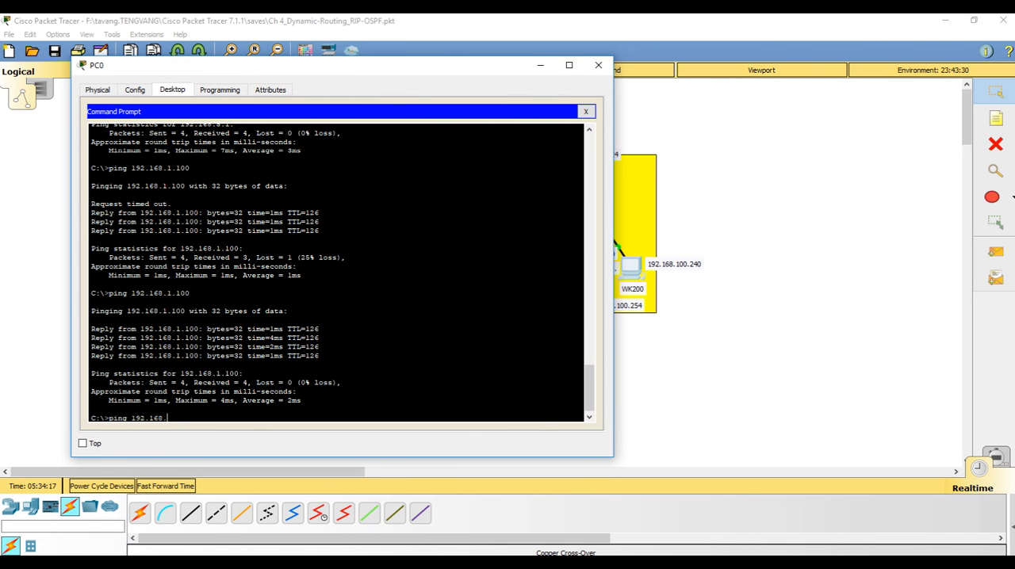
type("100.254")
key("Return")
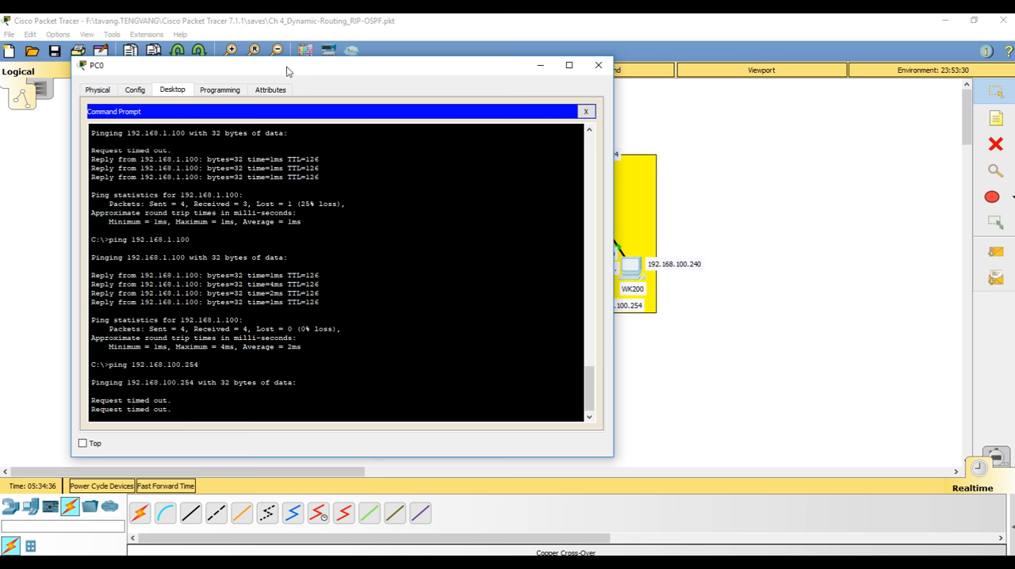
Uncover the network diagram and repeat the ping to 192.168.100.254 from WK200
left_click_drag(289, 68, 701, 44)
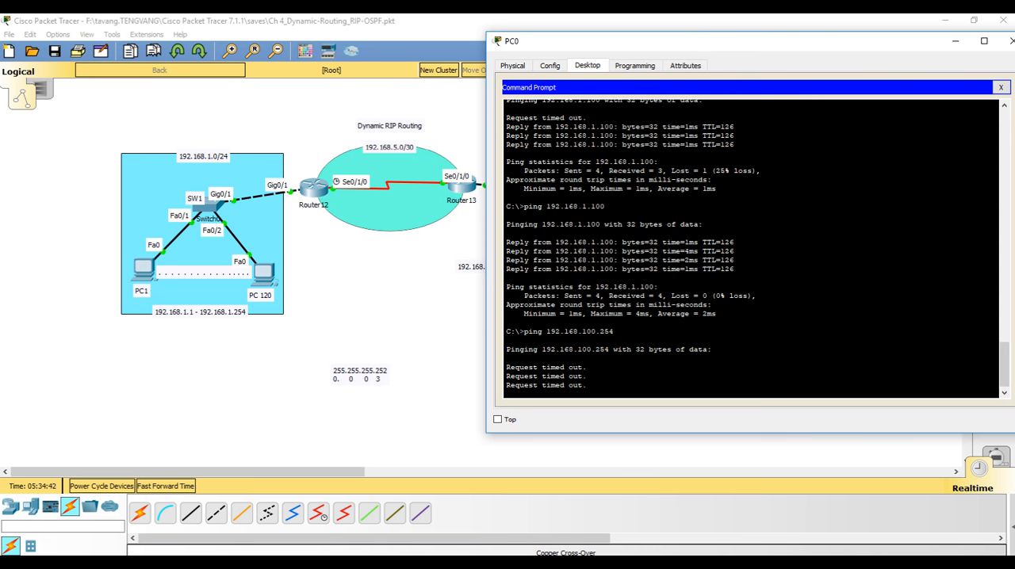
key("Up")
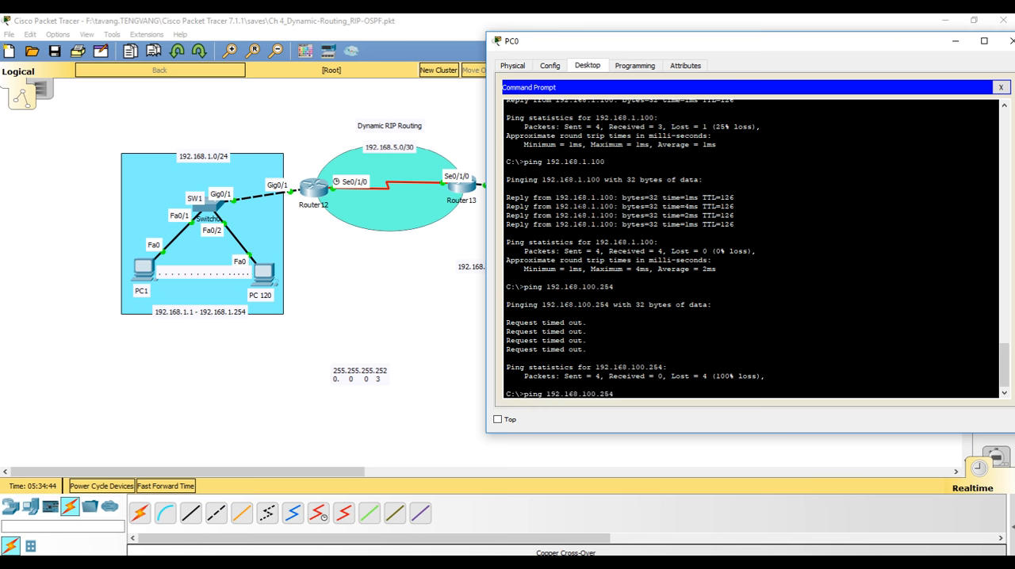
key("Return")
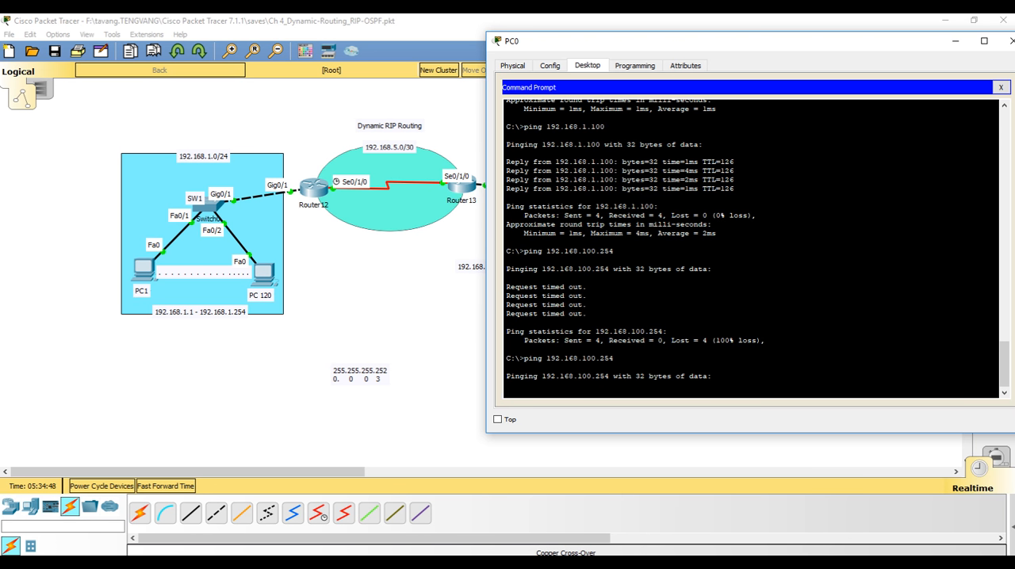
Display Router13's running configuration with show run, paging forward to the interface section
left_click(465, 192)
left_click(466, 192)
type("show run")
key("Return")
key("space")
key("space")
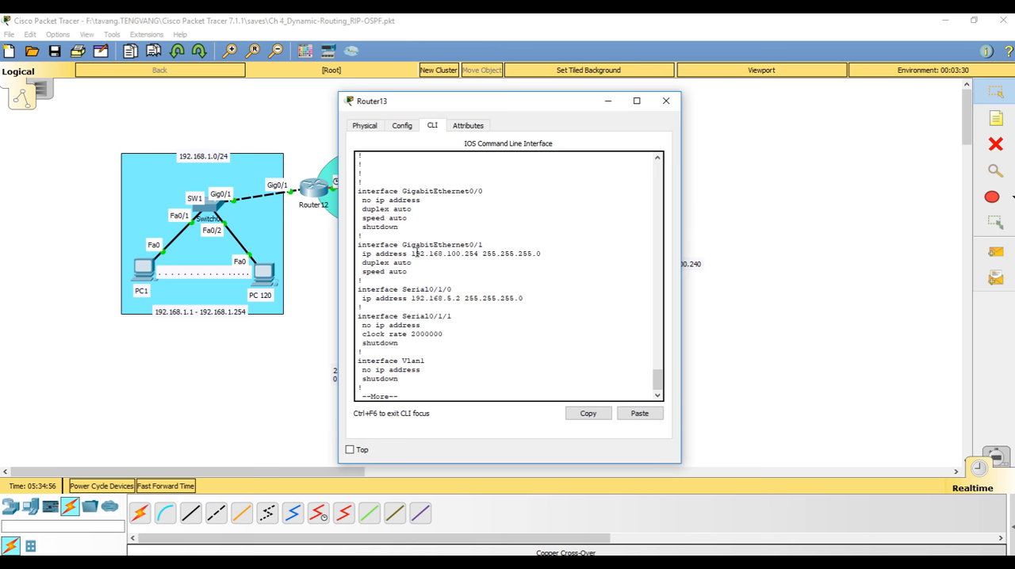
Examine the addresses and masks of Router13's GigabitEthernet0/1 and Serial0/1/0, and page through the RIP section to the end of the configuration
left_click_drag(415, 253, 502, 254)
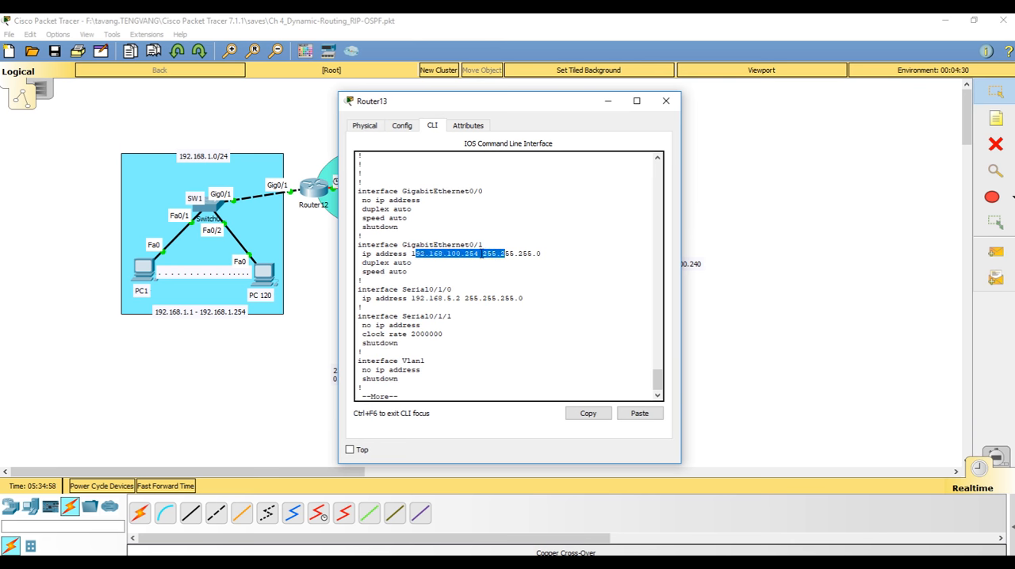
left_click(481, 253)
left_click_drag(481, 253, 532, 254)
left_click_drag(444, 298, 519, 298)
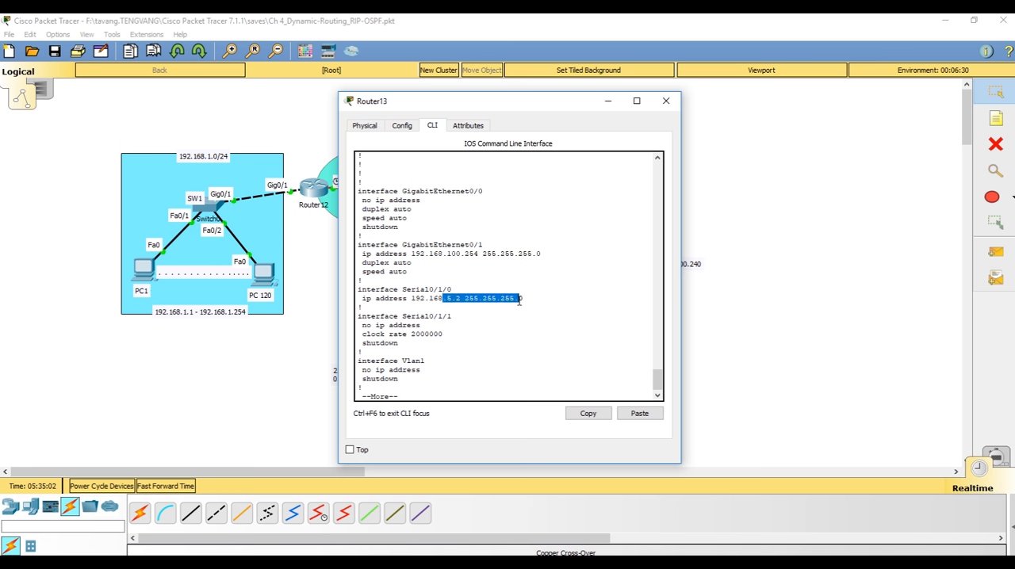
left_click(550, 303)
key("space")
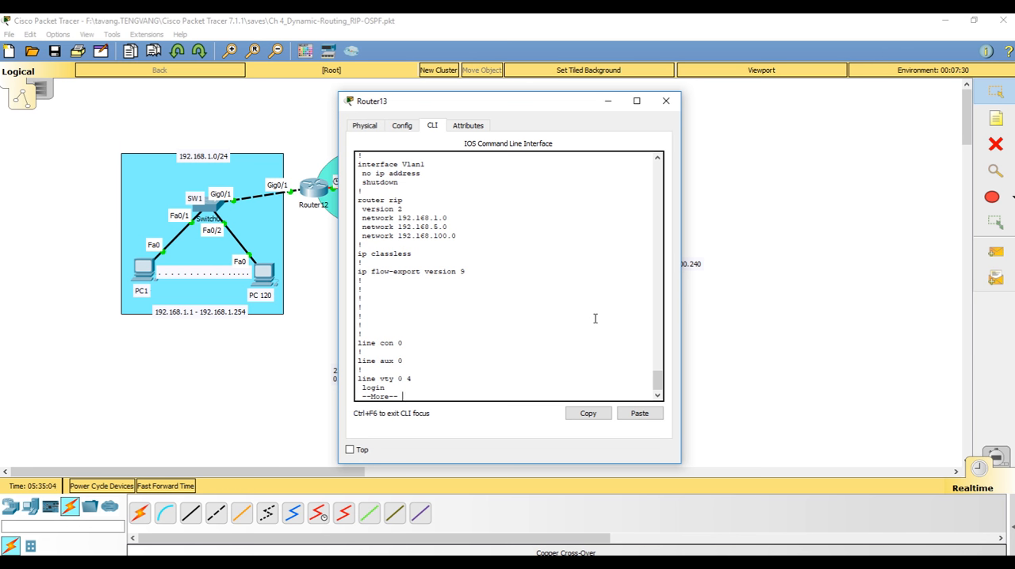
key("space")
Ping 192.168.100.240 twice from Router13's command line and close the router window
type("ping")
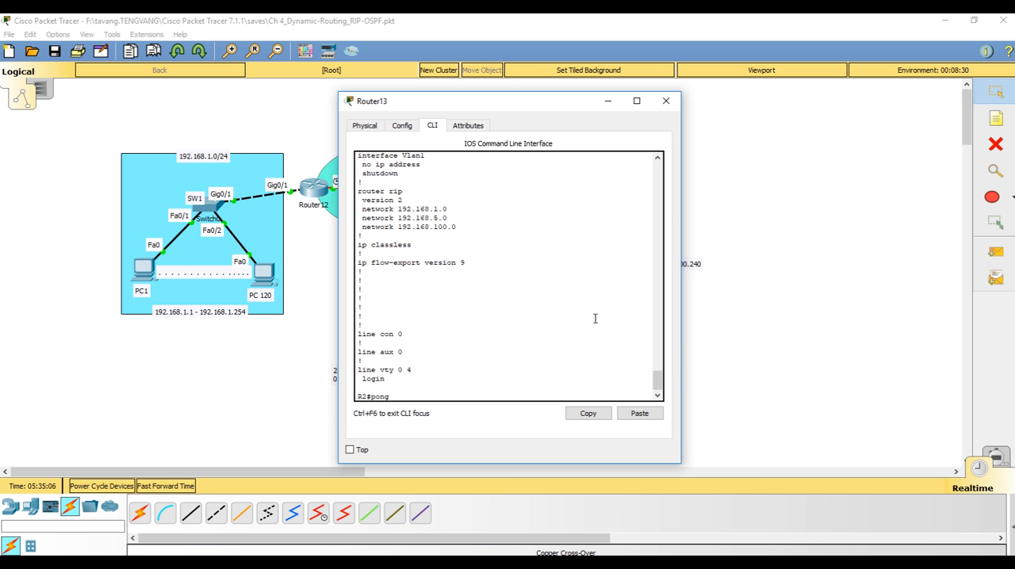
type(" 192.168.100.240")
key("Return")
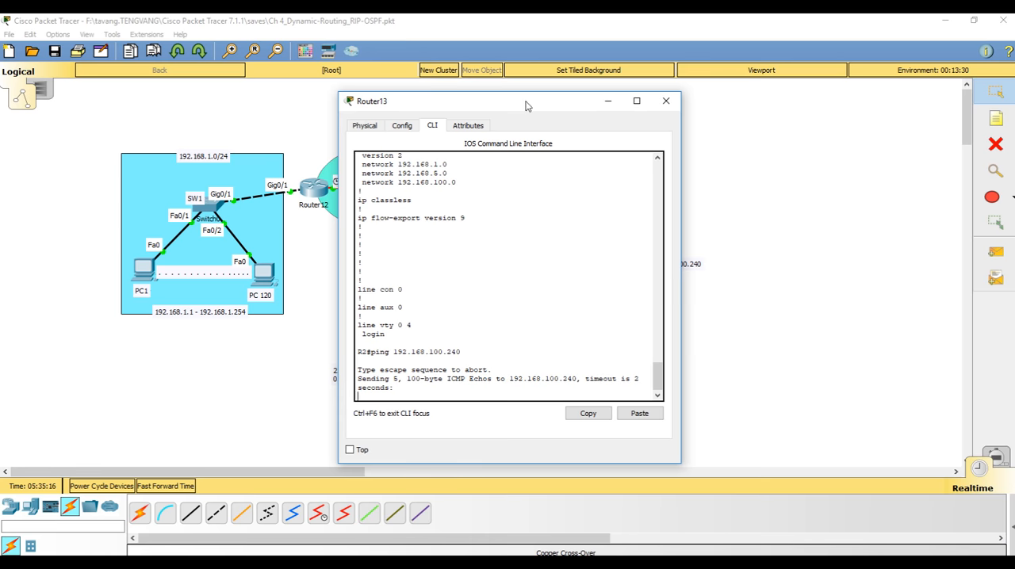
left_click_drag(526, 104, 413, 96)
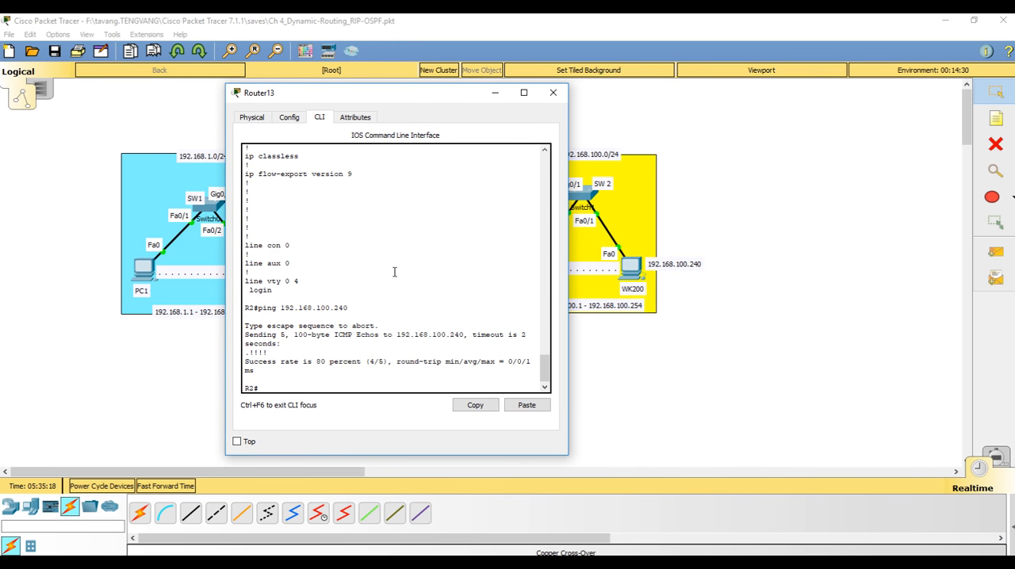
key("Up")
key("Return")
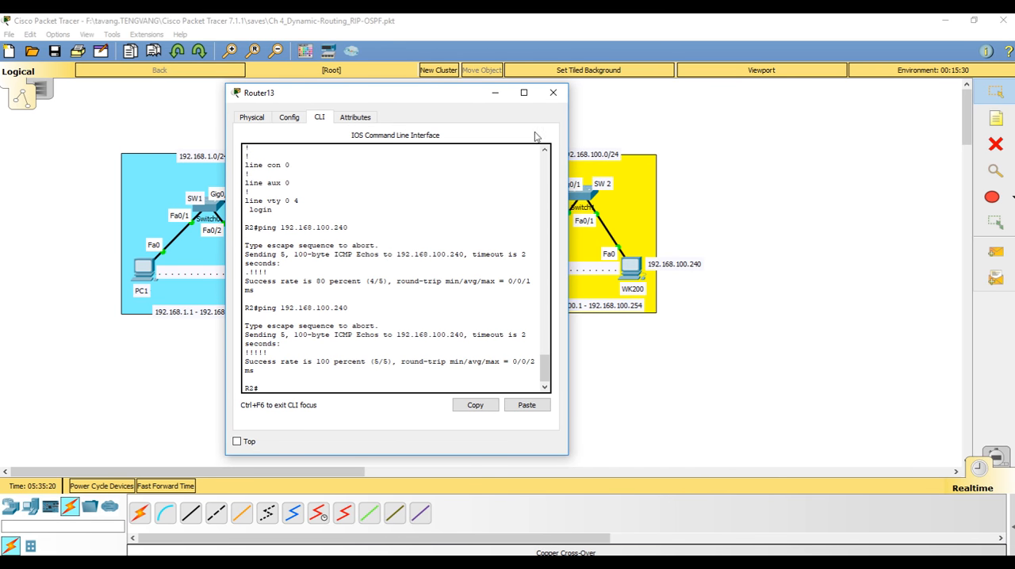
left_click(552, 93)
Return to WK200's Command Prompt and ping the gateway 192.168.100.254 again
left_click(632, 268)
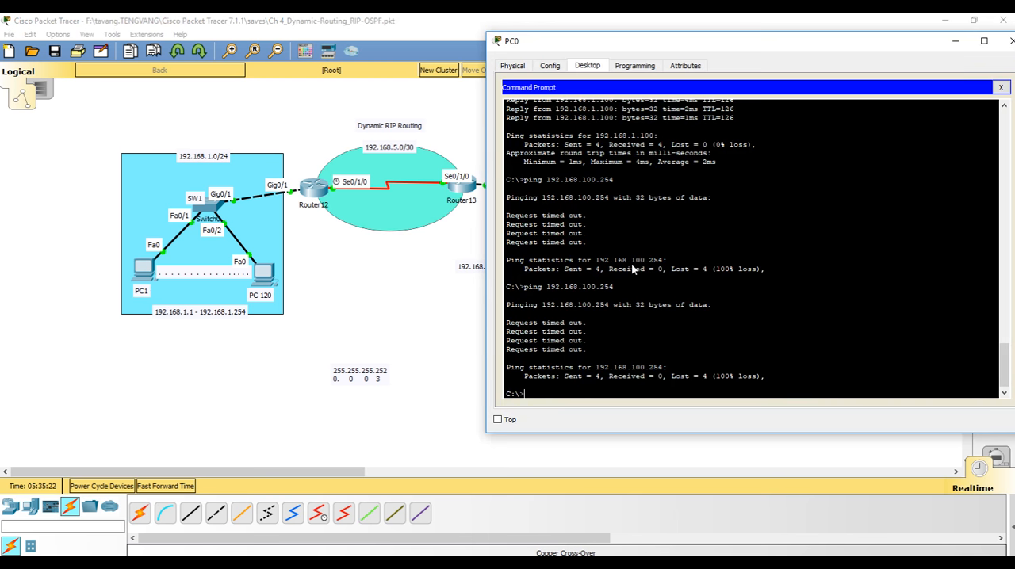
key("Up")
key("Return")
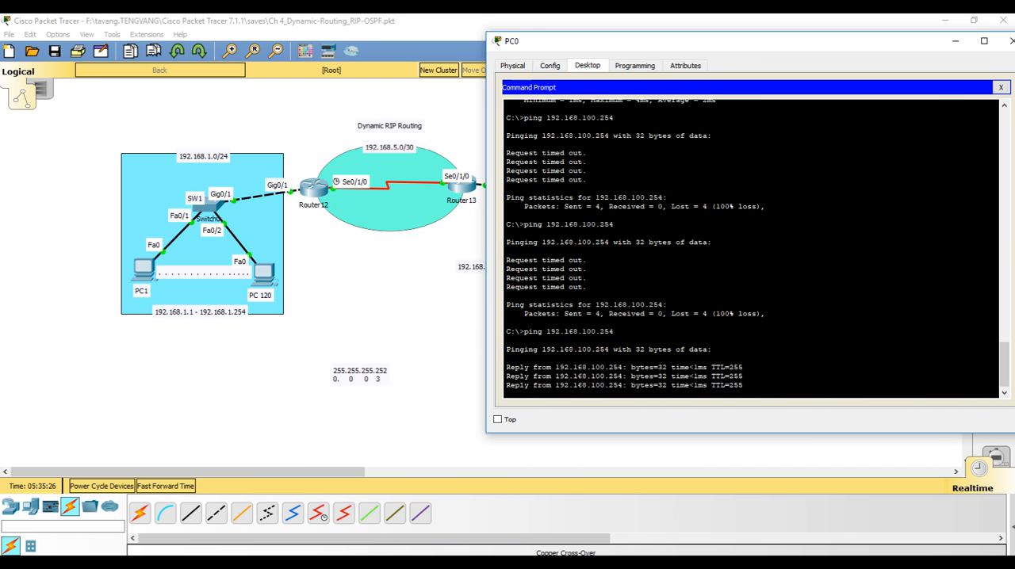
Uncover more of the network diagram and ping Router12's serial address 192.168.5.1 from WK200
left_click_drag(608, 47, 649, 37)
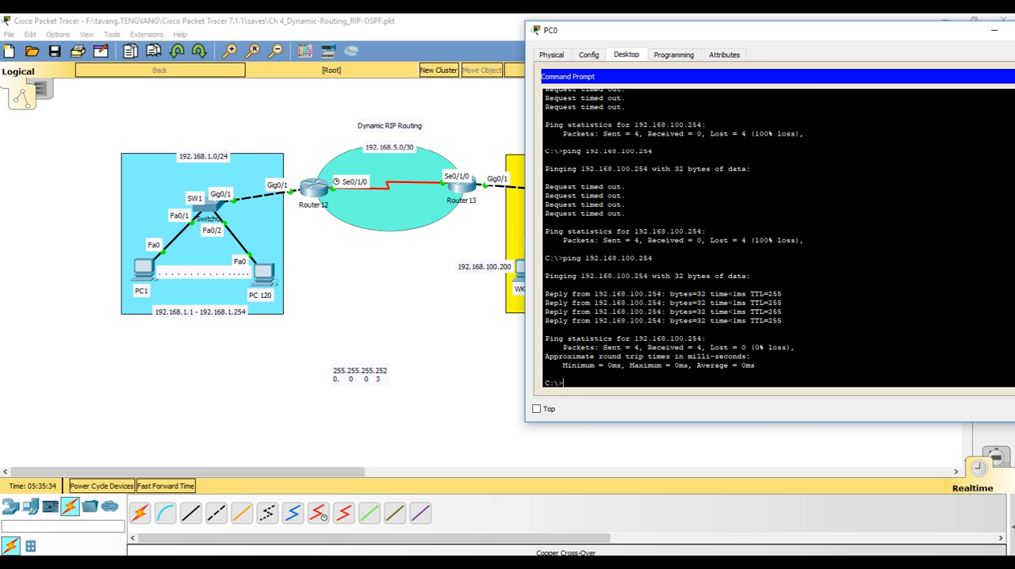
key("Up")
key("Return")
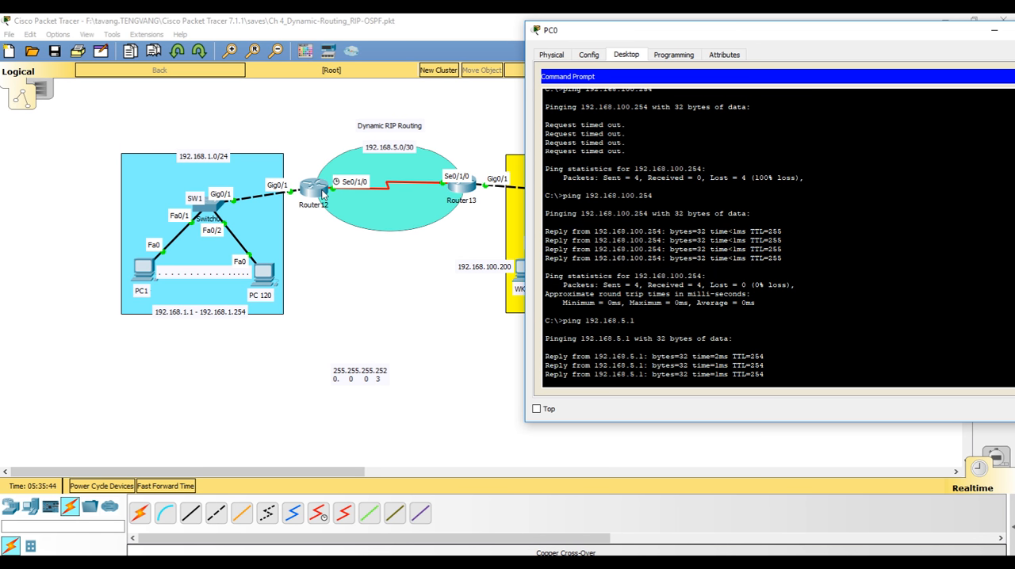
Ping PC1 at 192.168.1.100 twice from WK200
key("Up")
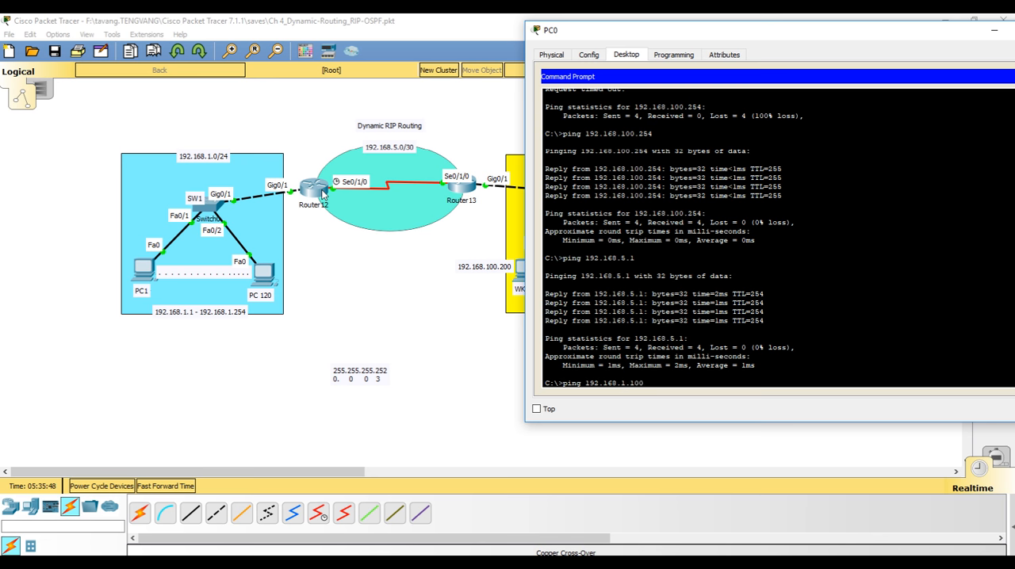
key("Return")
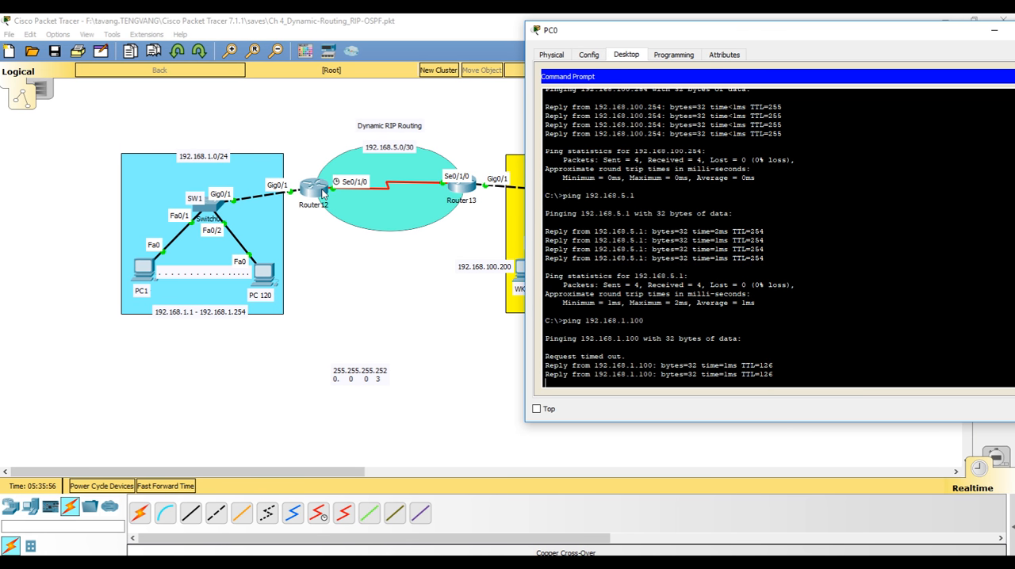
key("Up")
key("Return")
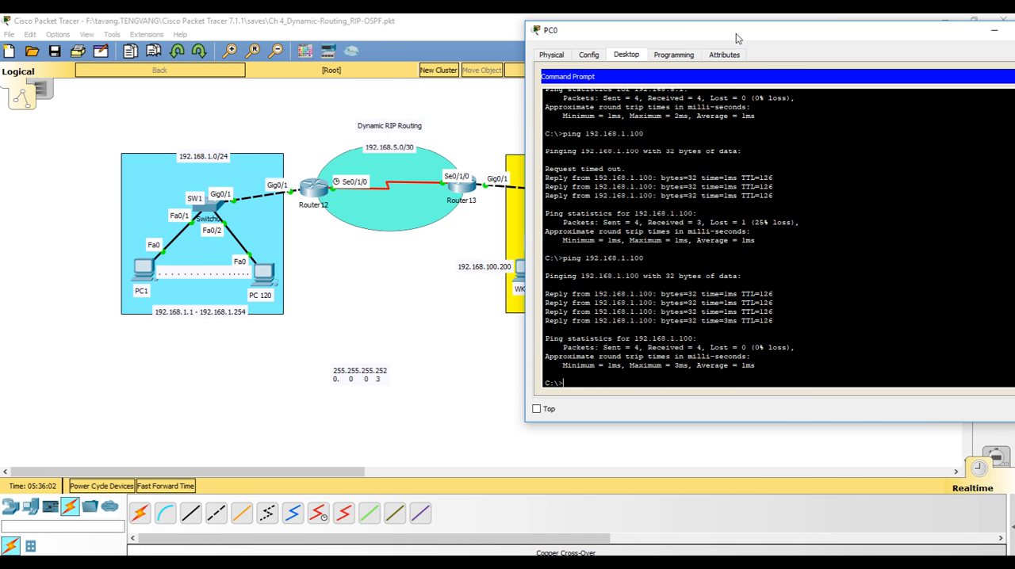
Check the default gateway in WK200's IP configuration, keeping the workstation visible in the diagram, and close its window
left_click_drag(736, 38, 564, 41)
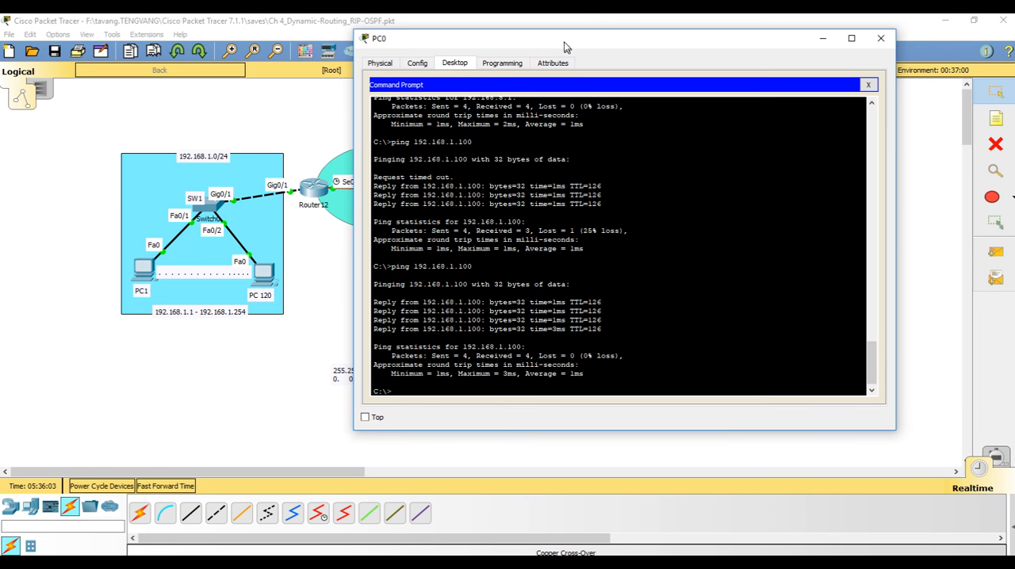
left_click(867, 85)
left_click(420, 113)
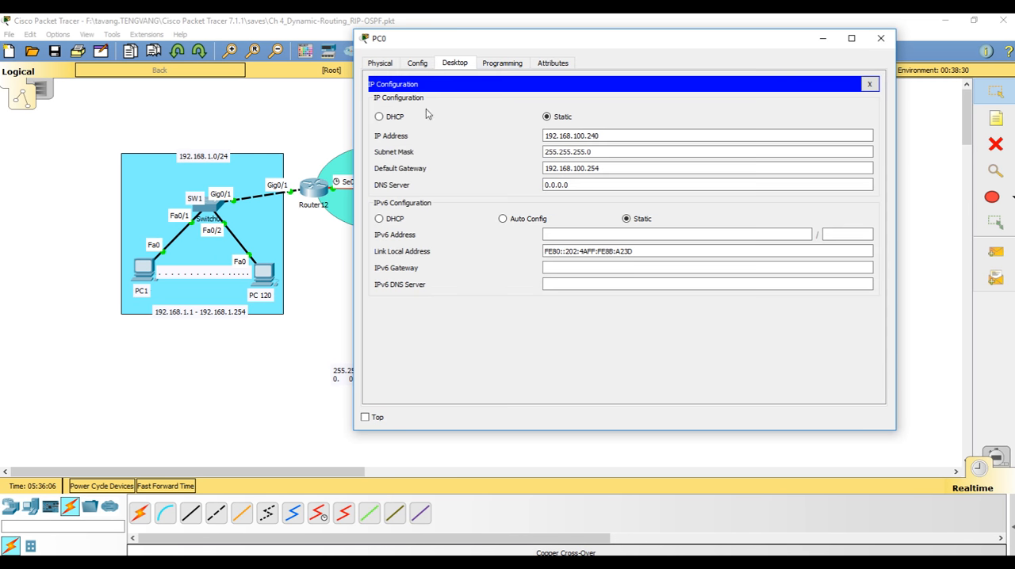
left_click_drag(552, 45, 263, 38)
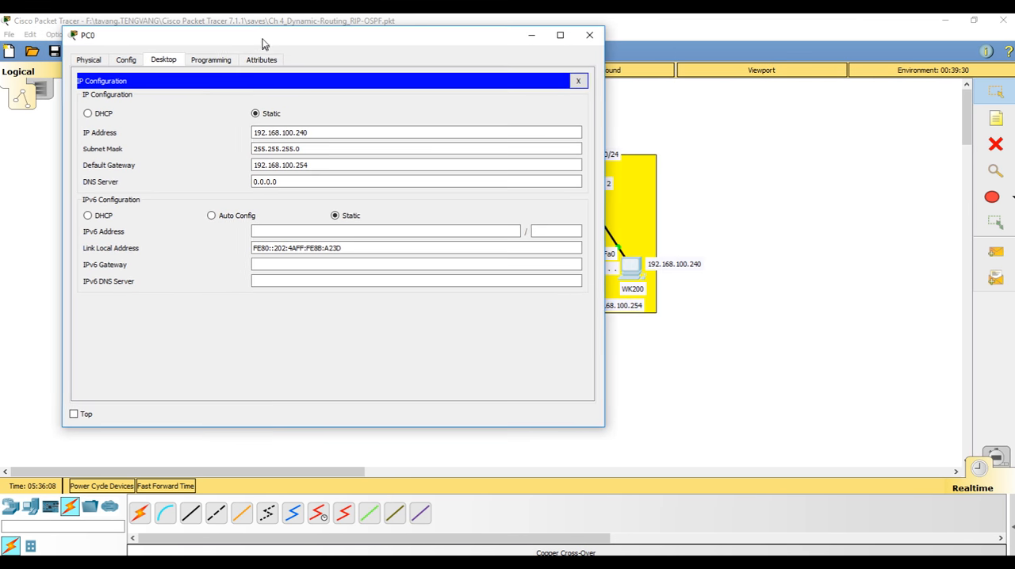
left_click_drag(325, 167, 252, 168)
left_click(265, 167)
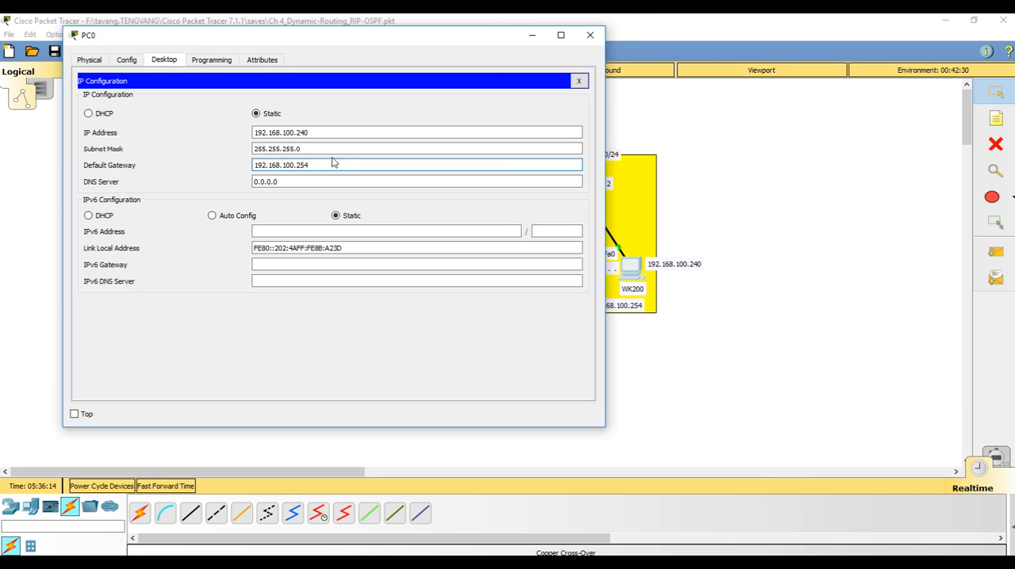
left_click(579, 81)
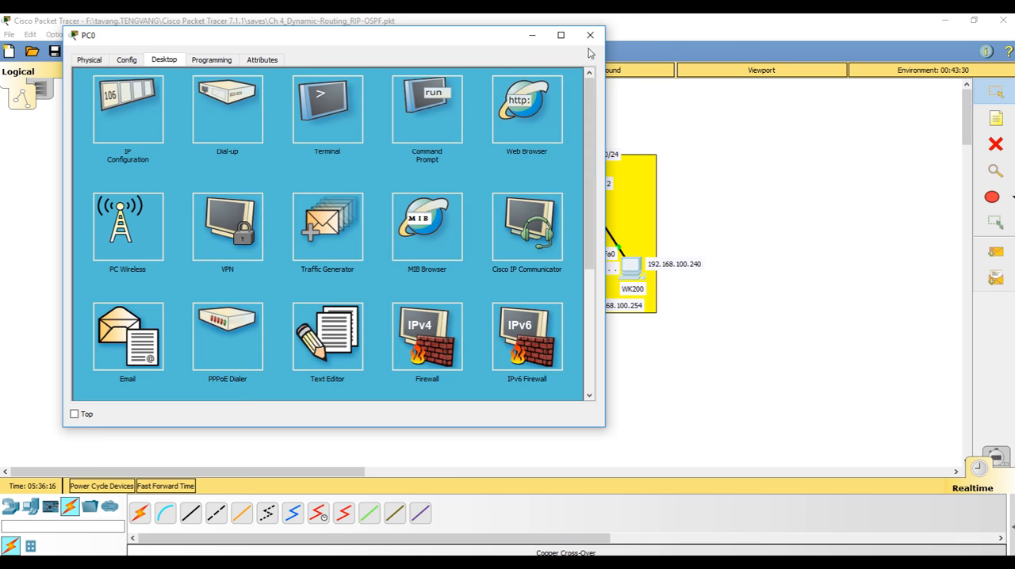
left_click(590, 35)
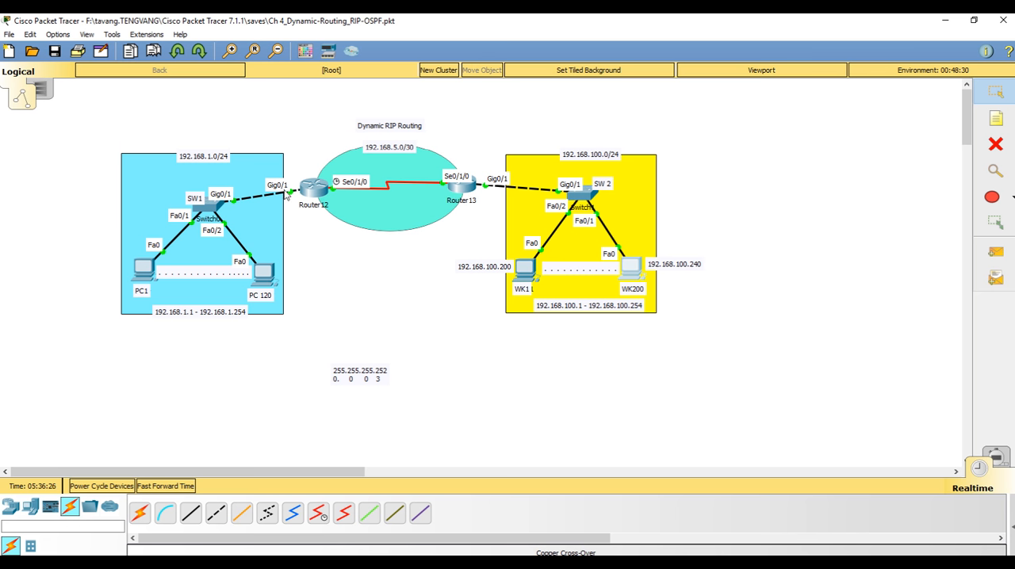
Check the default gateway in PC1's IP configuration and close its window
mouse_move(299, 199)
left_click(145, 278)
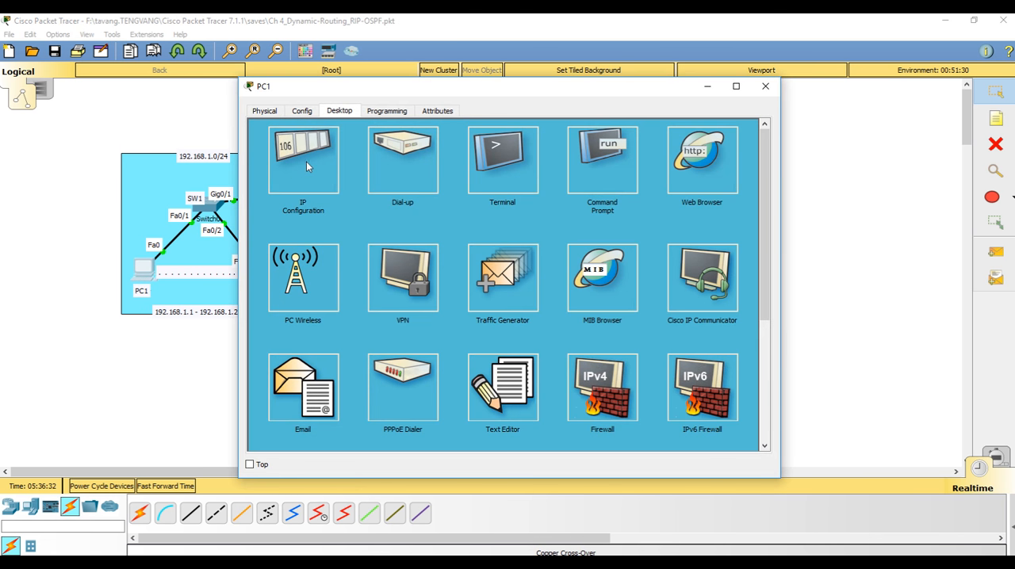
left_click(306, 161)
left_click_drag(498, 217, 417, 217)
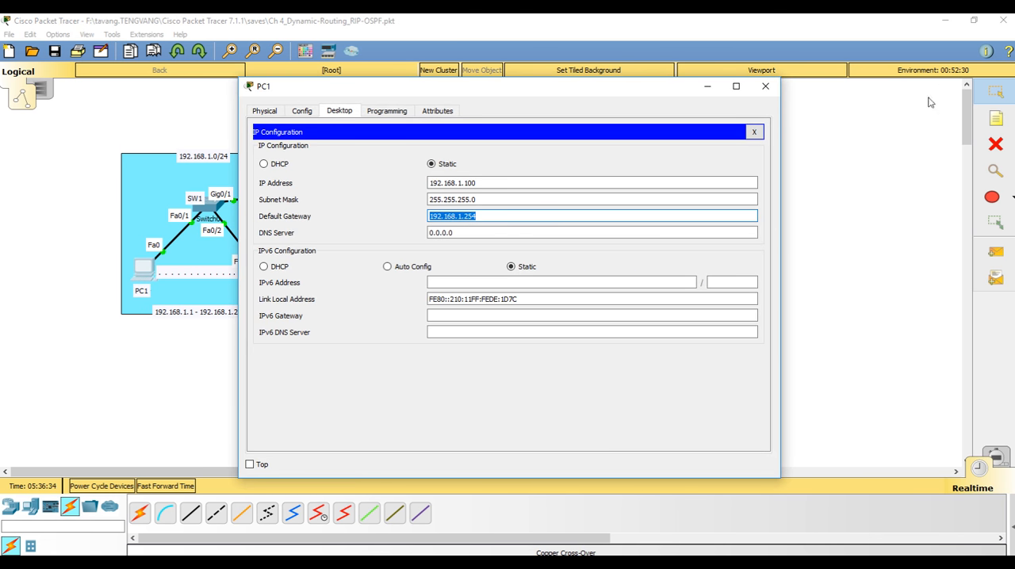
left_click(754, 132)
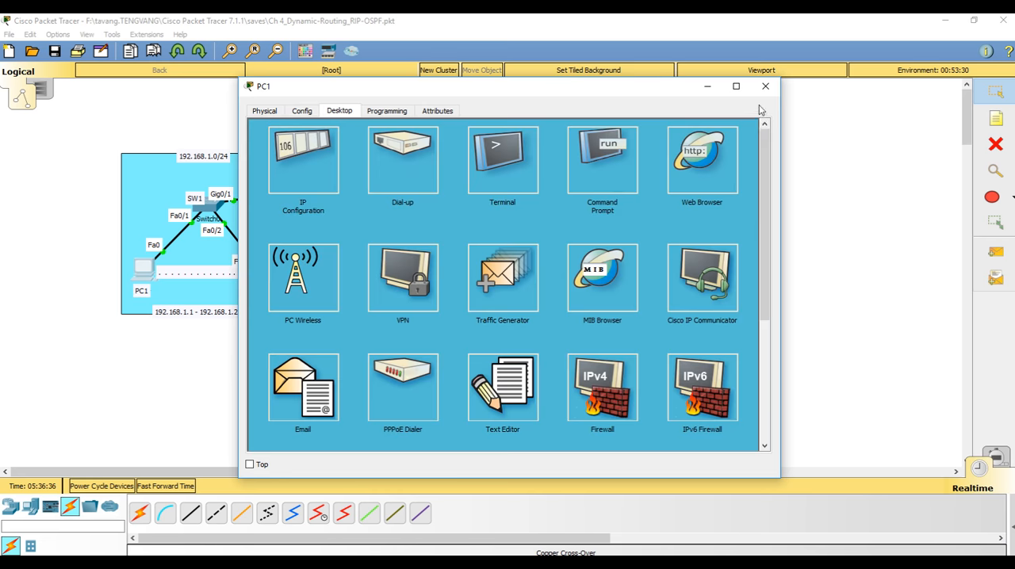
left_click(765, 86)
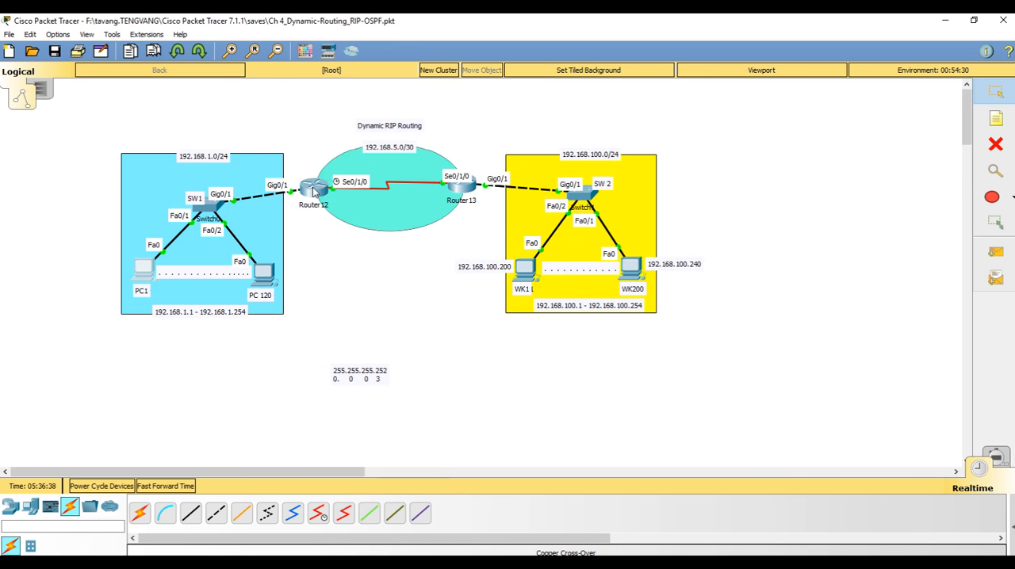
Review the RIP version and network commands in Router12's command-line history, and close the router window
left_click(315, 193)
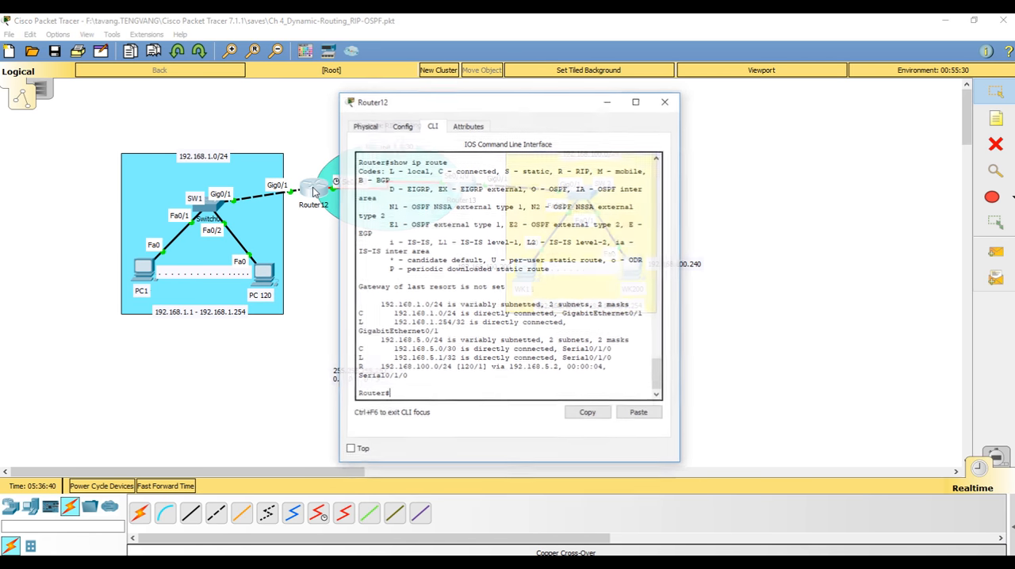
scroll(508, 305, "up", 3)
scroll(508, 305, "up", 3)
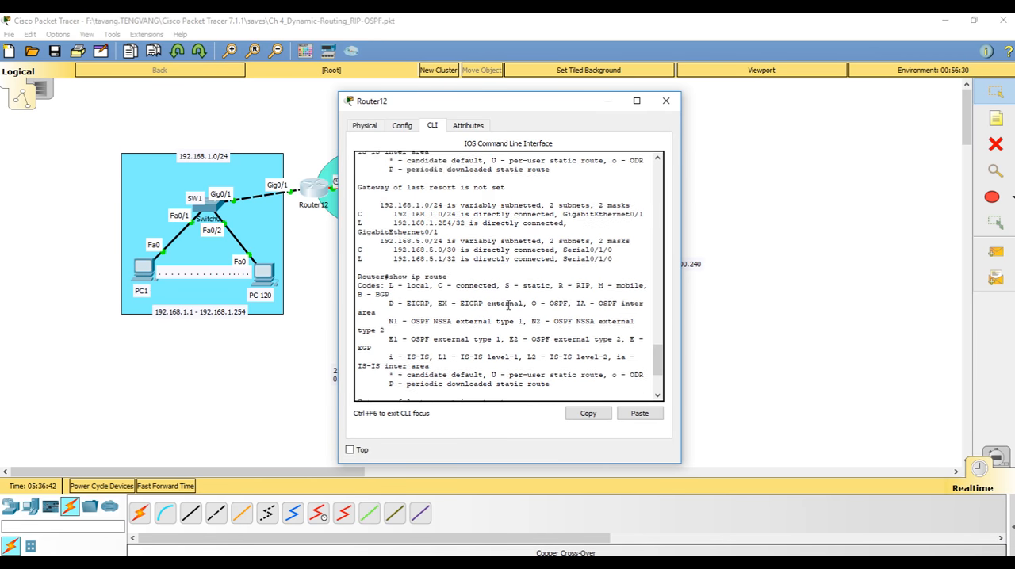
scroll(510, 305, "down", 6)
scroll(512, 305, "up", 5)
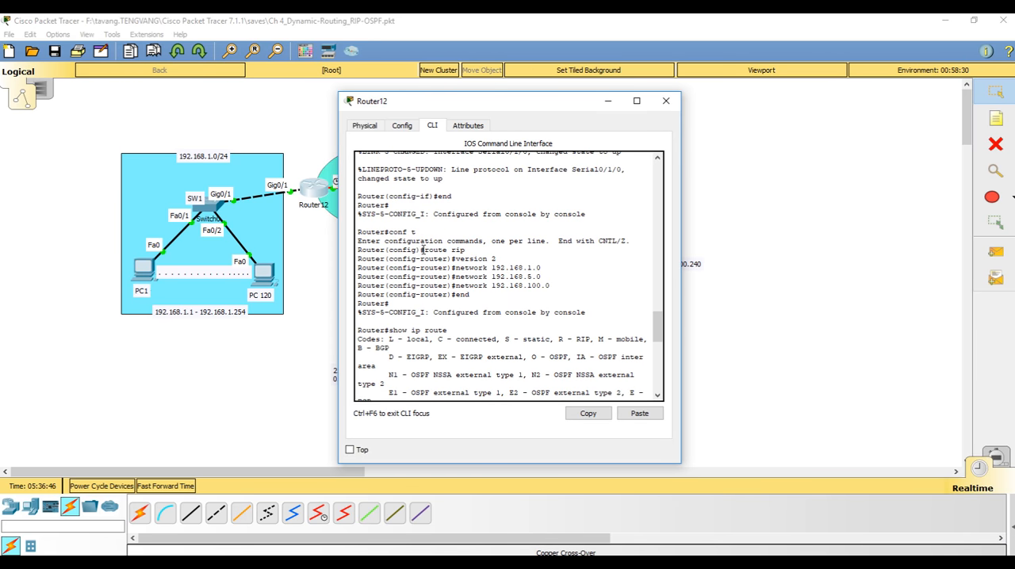
left_click_drag(421, 250, 465, 268)
left_click(482, 255)
left_click(522, 270)
left_click(564, 287)
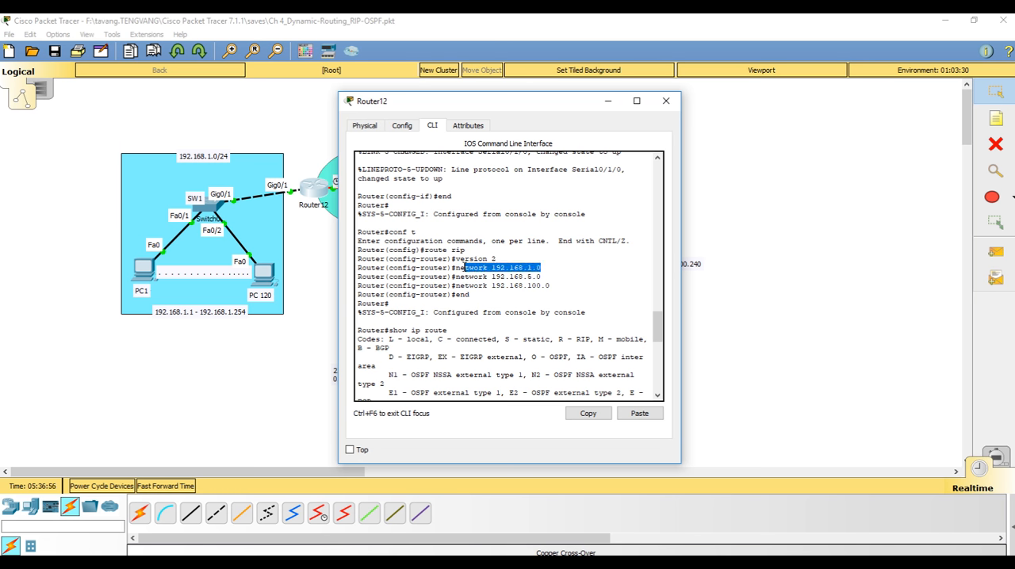
left_click(504, 291)
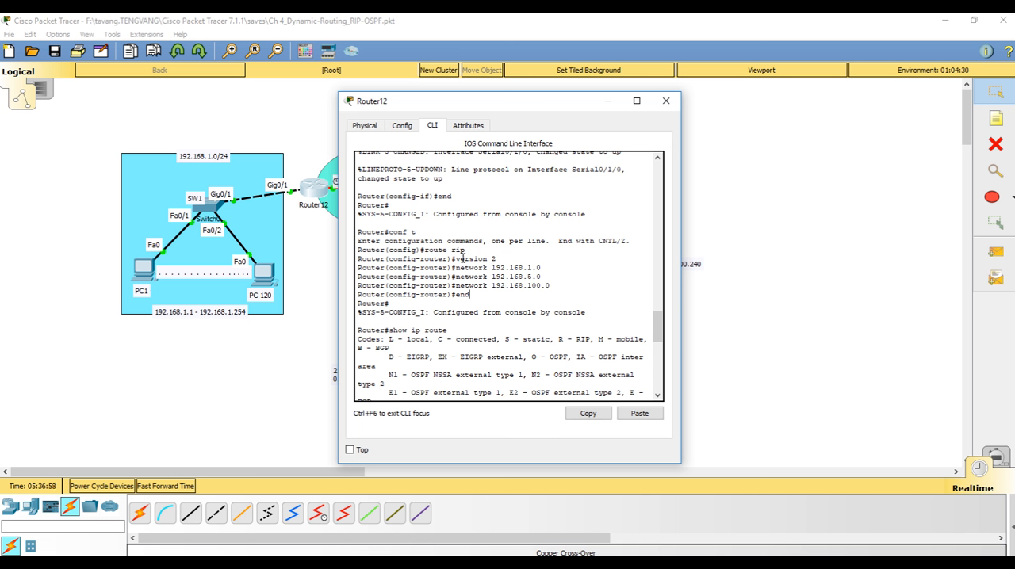
left_click(667, 101)
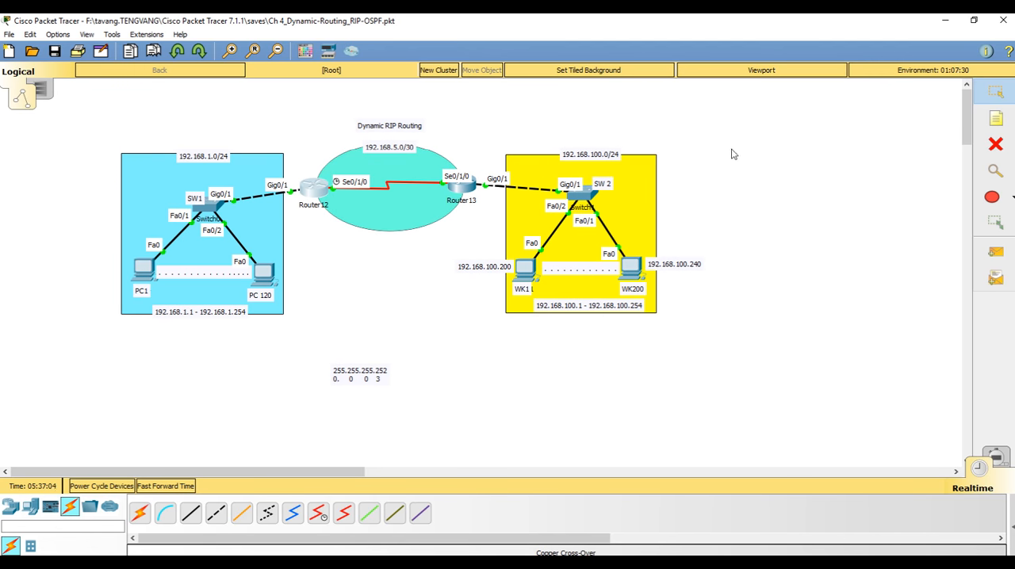
Change the diagram's title note to "Dynamic OSPF Routing"
double_click(401, 126)
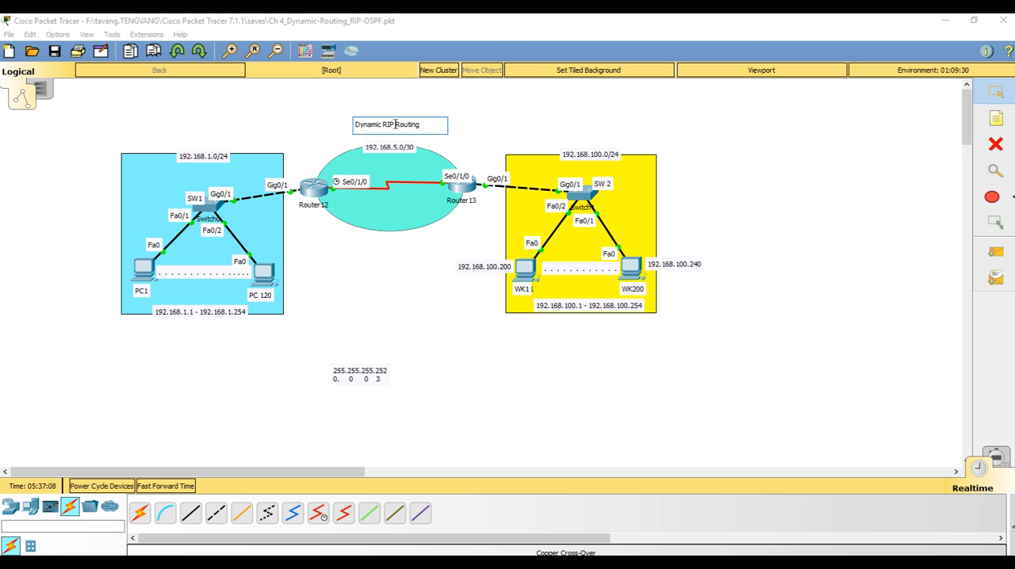
key("BackSpace")
key("BackSpace")
key("BackSpace")
type("OSPF")
left_click(818, 162)
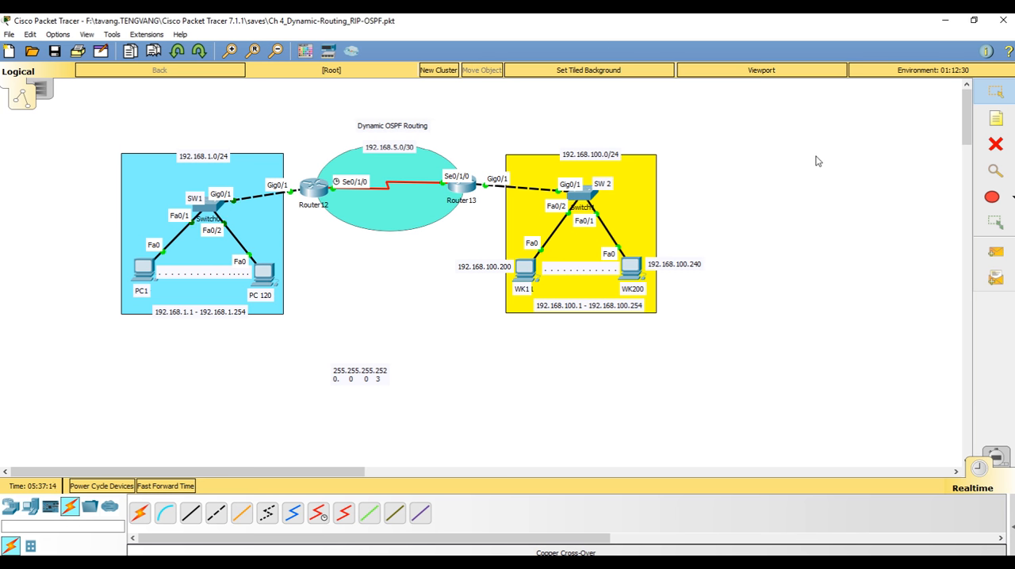
Delete Router12 and Router13 from the network diagram
left_click(995, 144)
left_click(317, 188)
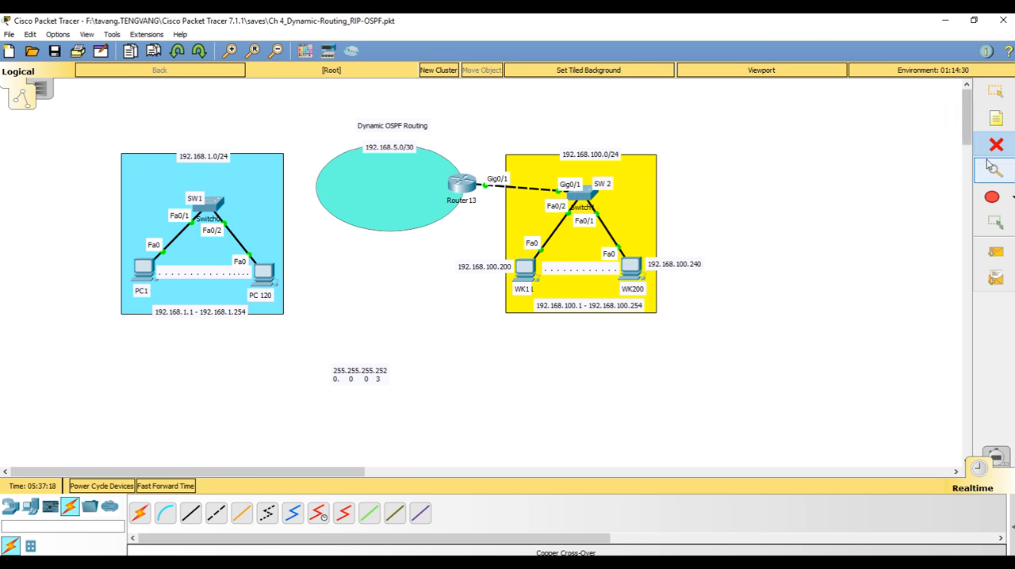
left_click(462, 183)
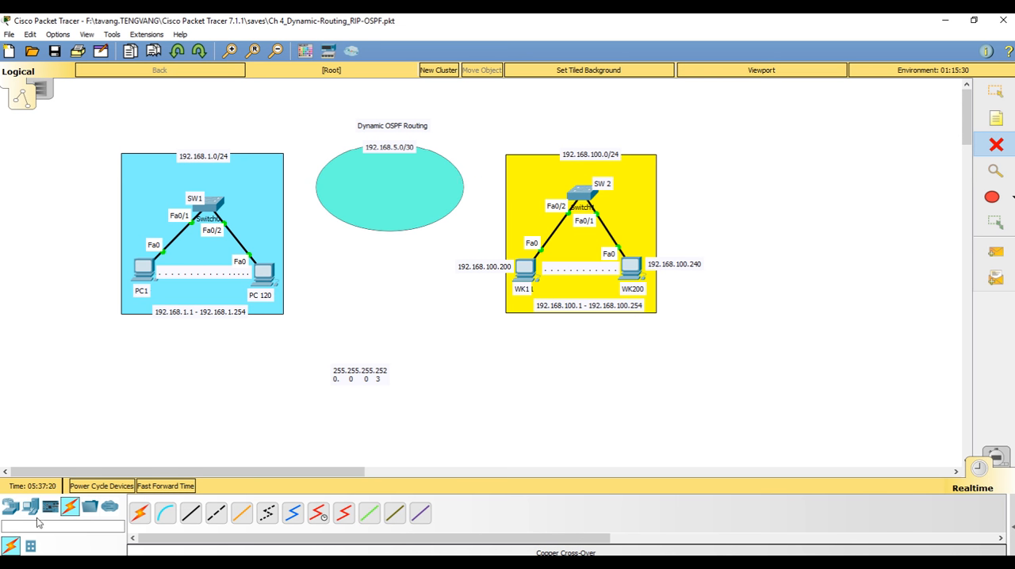
Place two 1941 routers on the edges of the 192.168.5.0/30 ellipse, one facing each LAN
left_click(10, 506)
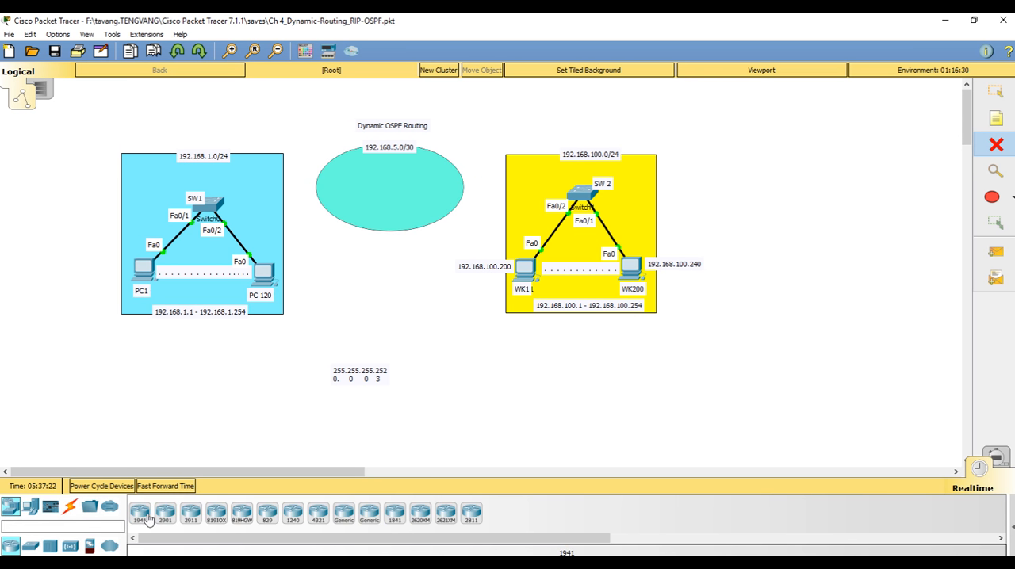
left_click(148, 517)
left_click(314, 185)
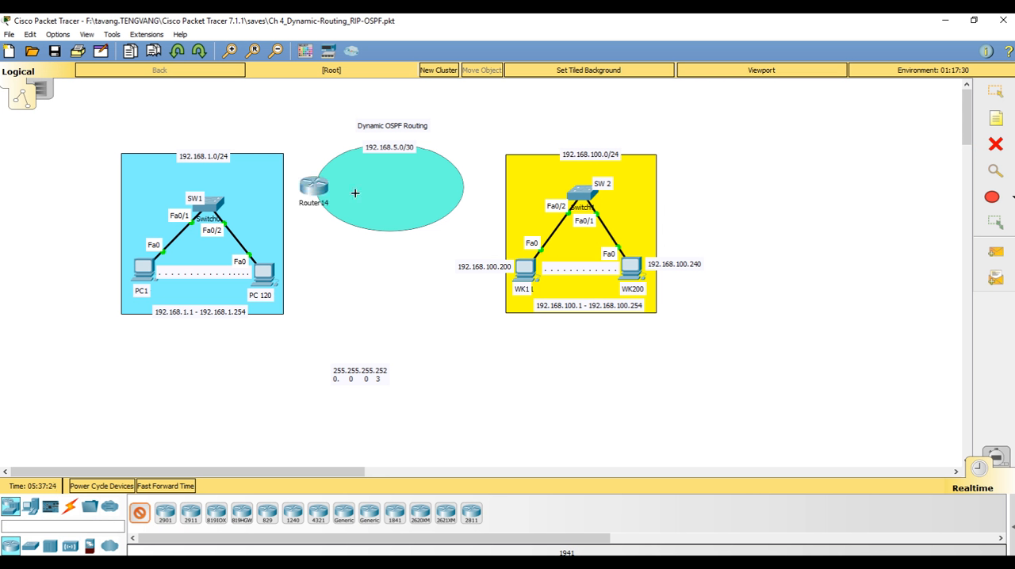
left_click(458, 185)
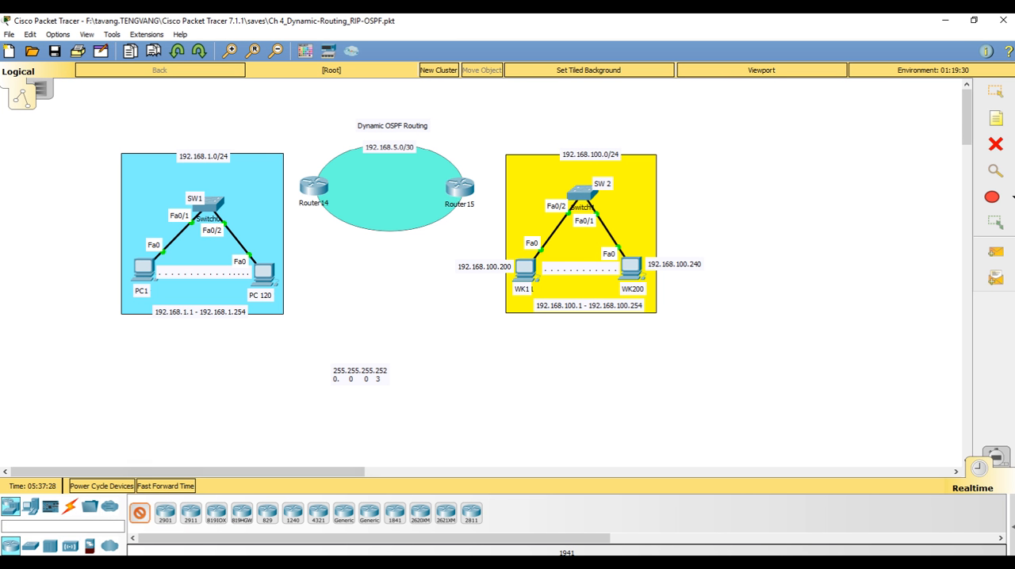
left_click(1002, 97)
Install an HWIC-2T module in Router14's left expansion slot, switching the router off for the installation and back on
left_click(315, 183)
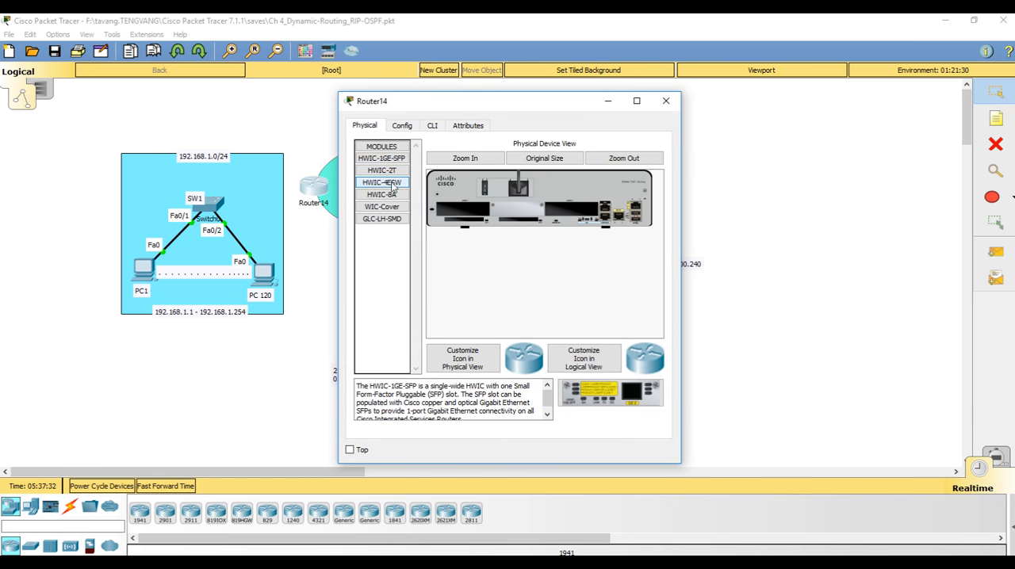
left_click_drag(381, 174, 460, 208)
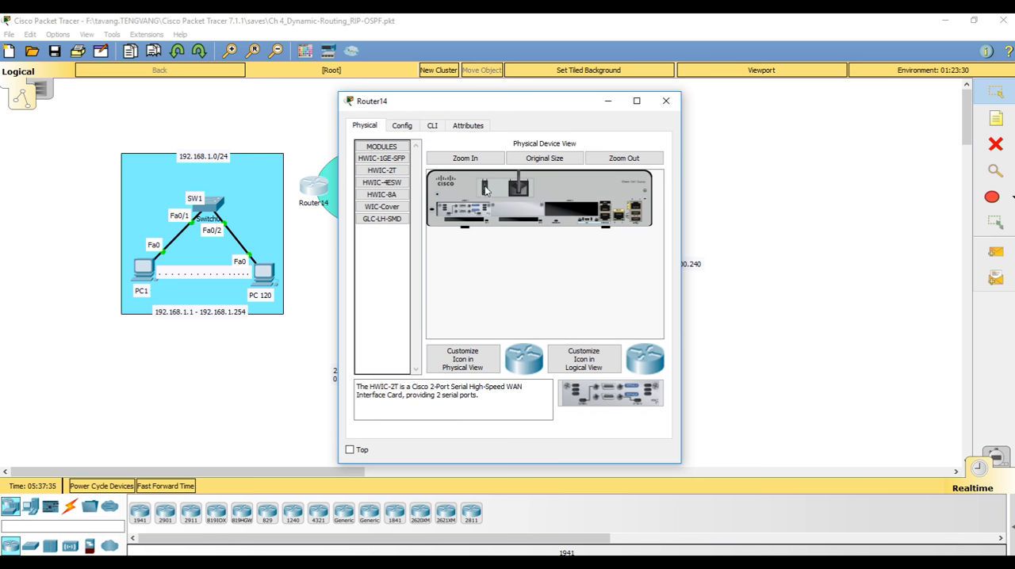
left_click(666, 101)
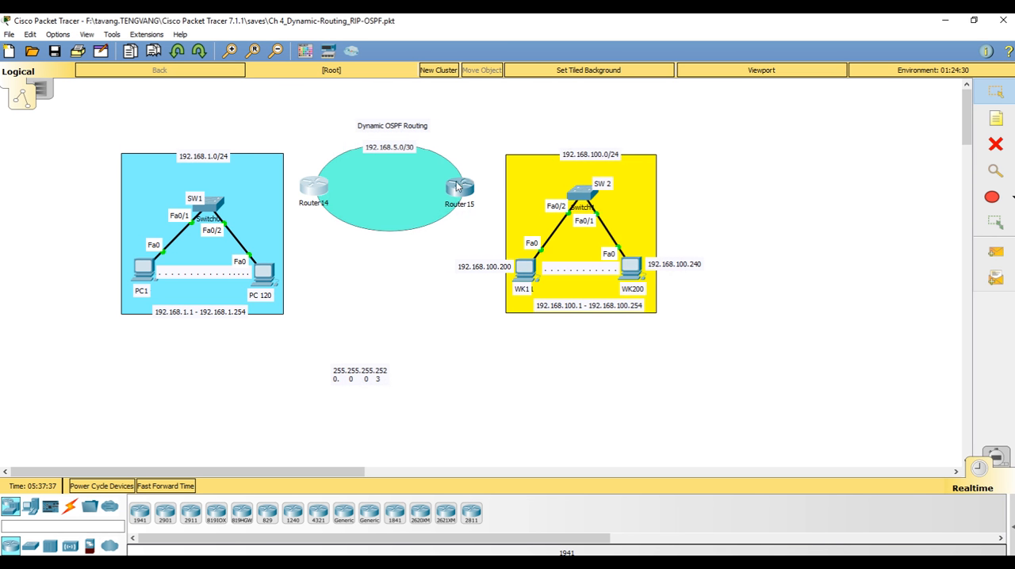
Install an HWIC-2T module in Router15's right expansion slot, switching the router off for the installation and back on
left_click(457, 186)
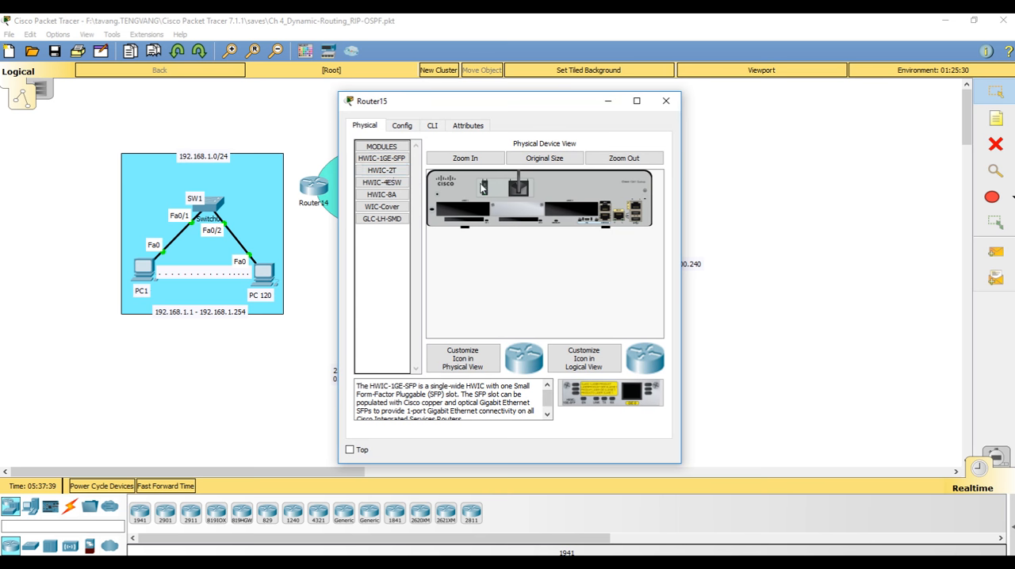
left_click(483, 186)
left_click_drag(381, 169, 570, 216)
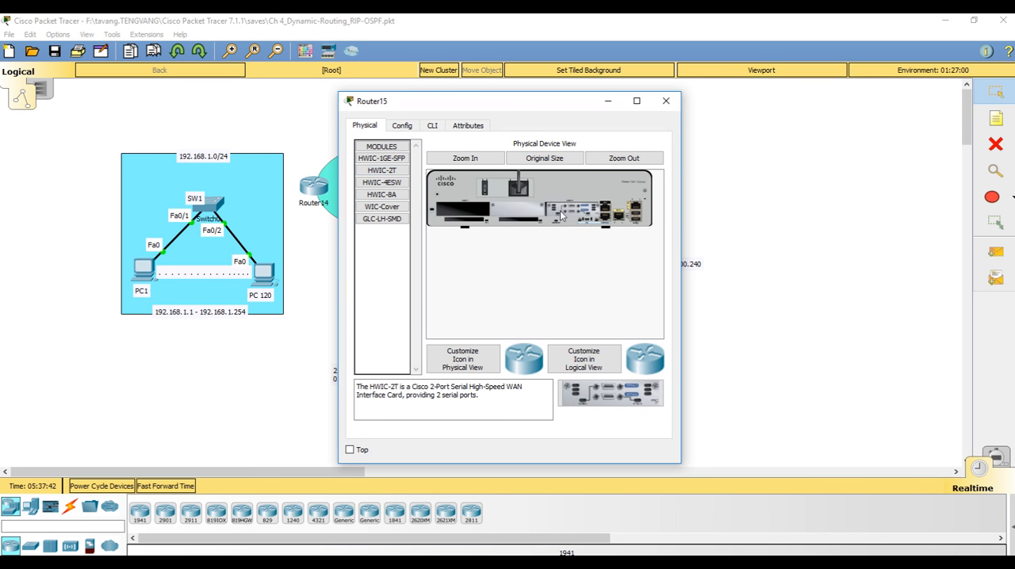
left_click(666, 101)
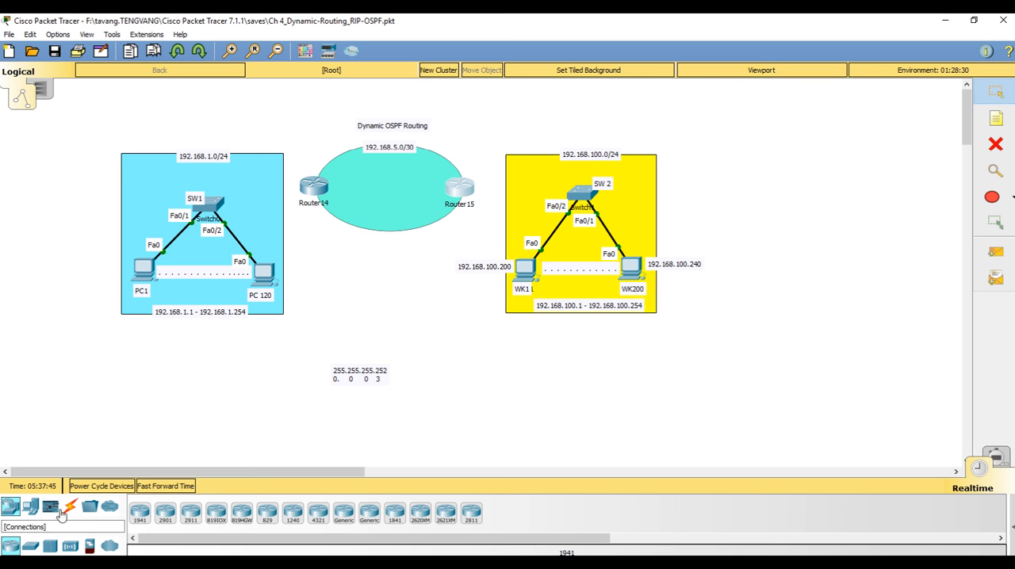
Connect Router14 to Router15 with an automatically chosen connection type, starting from Router14
left_click(70, 507)
left_click(139, 513)
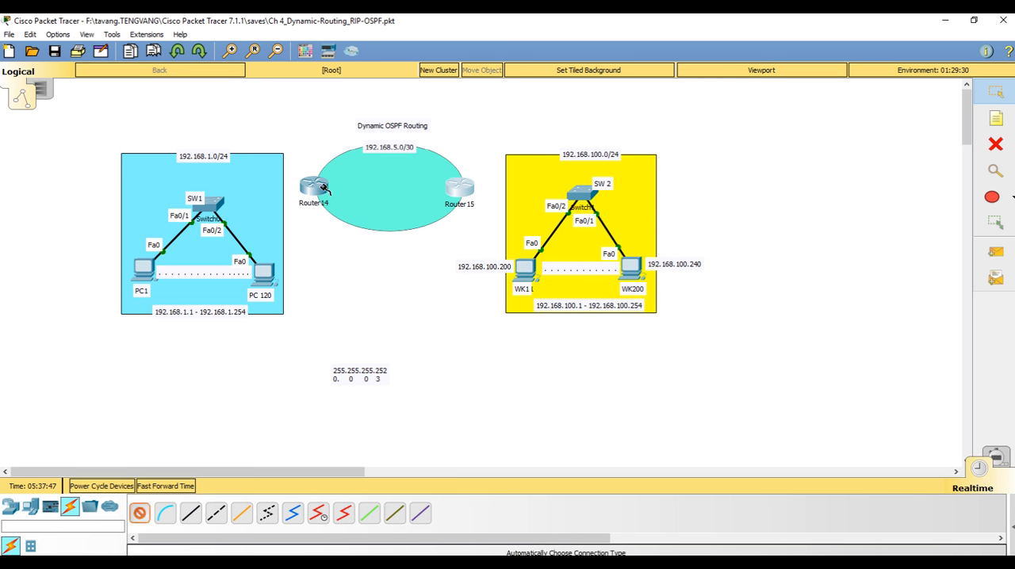
left_click(323, 187)
left_click(460, 188)
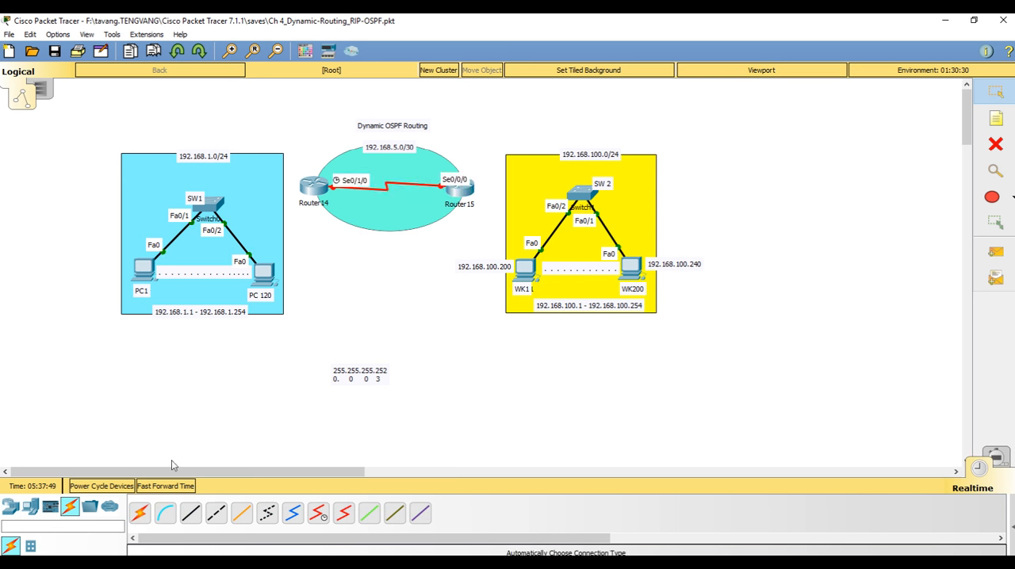
Connect SW1's GigabitEthernet0/1 to Router14's GigabitEthernet0/1 with a copper cross-over cable
left_click(215, 514)
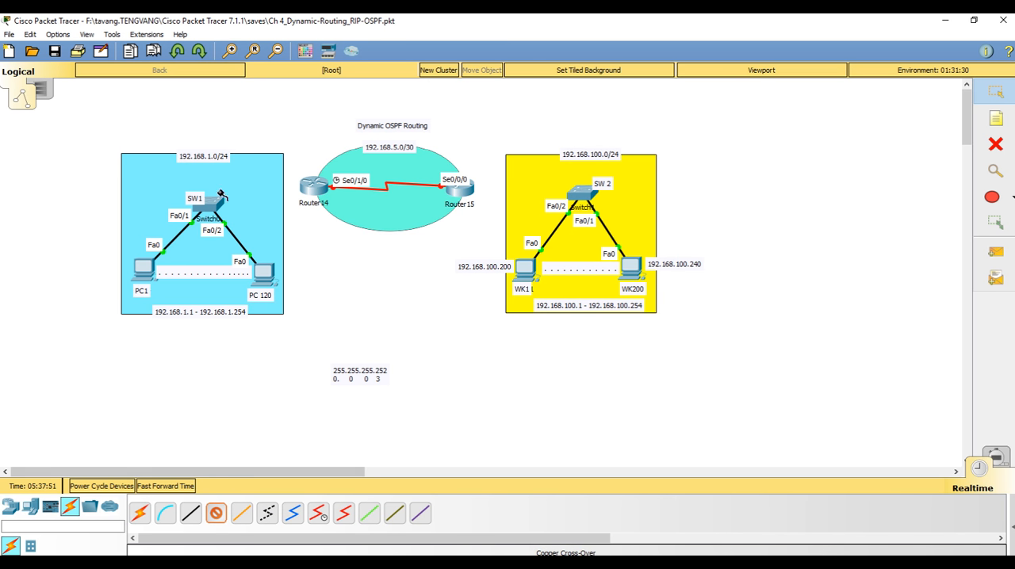
left_click(215, 205)
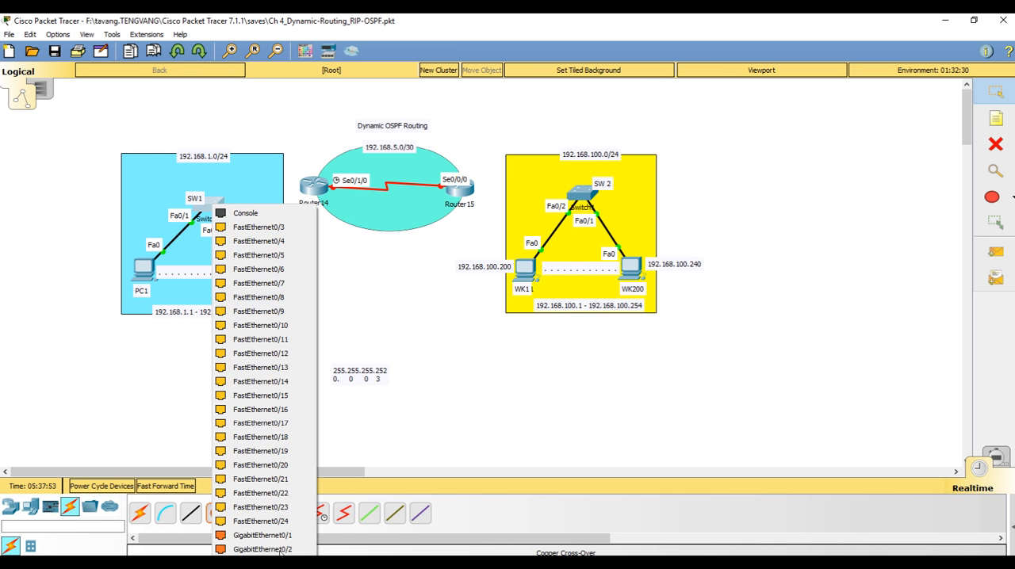
left_click(256, 535)
left_click(313, 187)
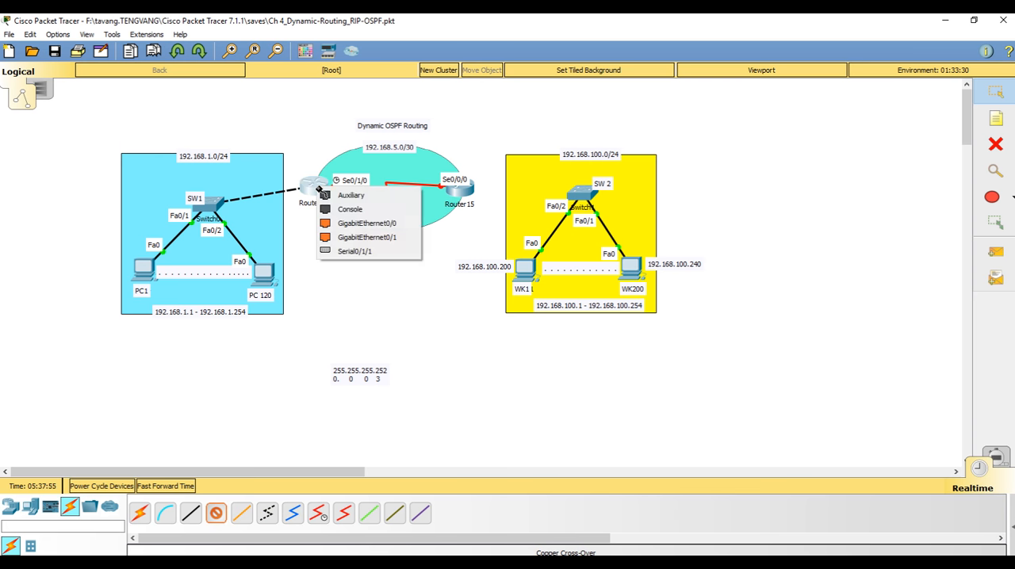
left_click(371, 238)
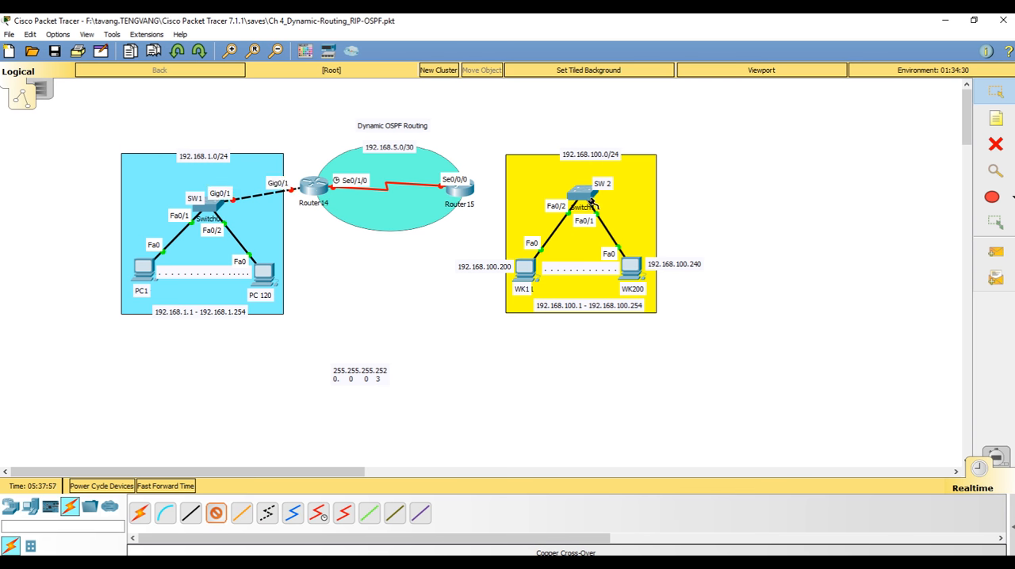
Connect SW 2's GigabitEthernet0/1 to Router15's GigabitEthernet0/1 with a copper cross-over cable
left_click(584, 194)
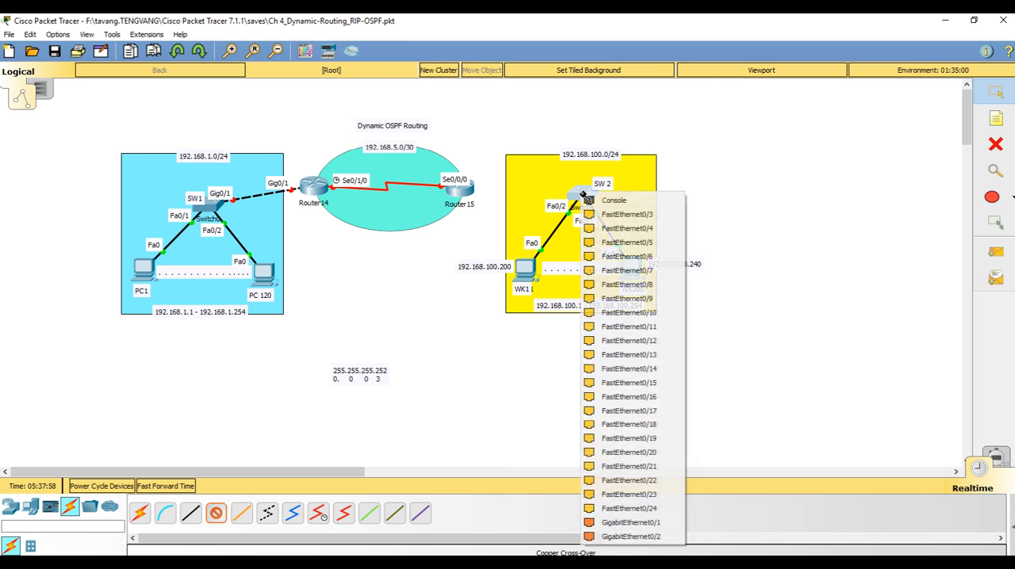
left_click(615, 526)
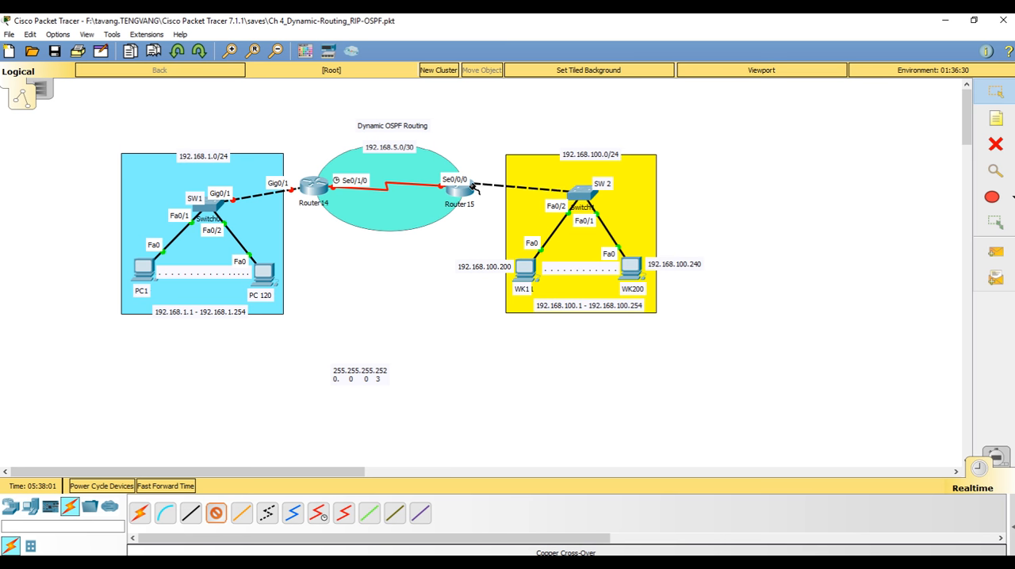
left_click(466, 191)
left_click(488, 237)
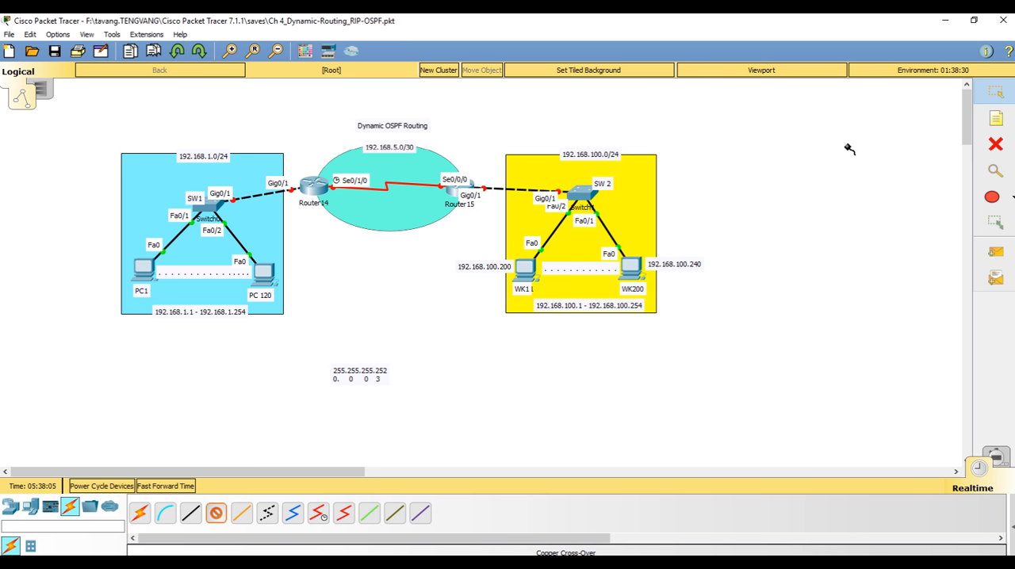
In Router14's command line, decline the initial configuration dialog and enter global configuration mode with "en" and "conf t"
left_click(317, 185)
left_click(432, 127)
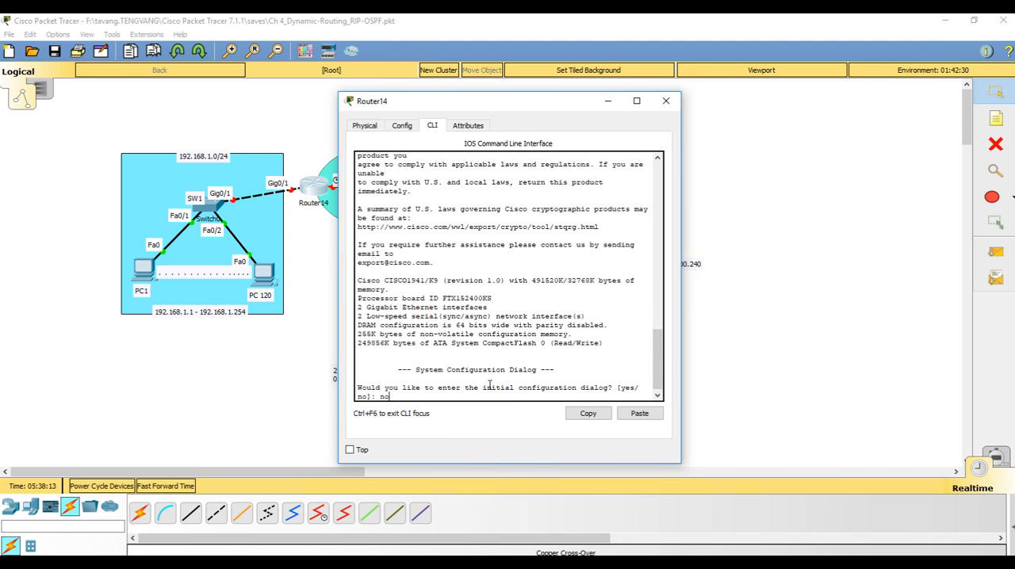
type("no")
key("Return")
key("Return")
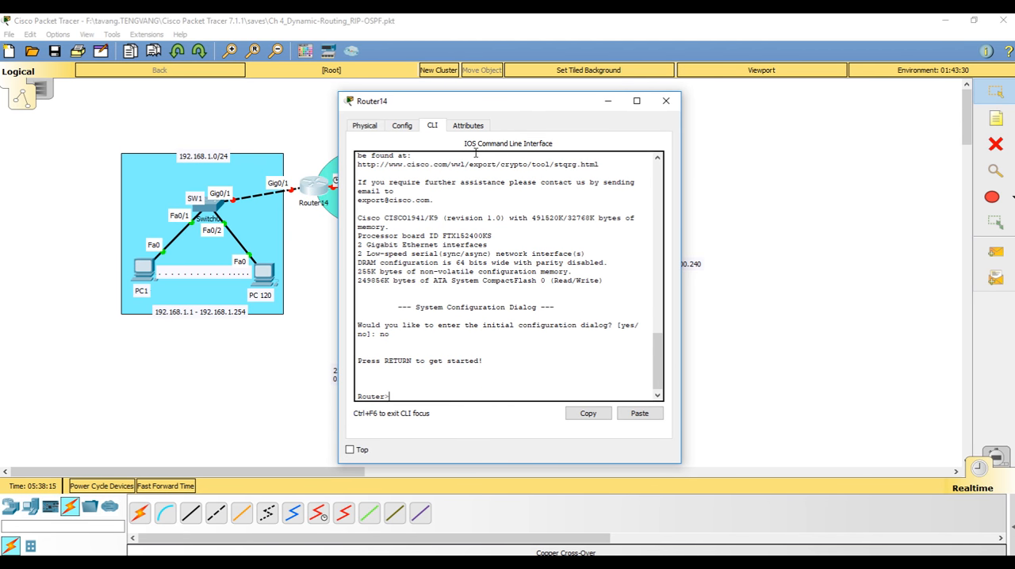
left_click_drag(456, 109, 558, 95)
type("ien")
key("Return")
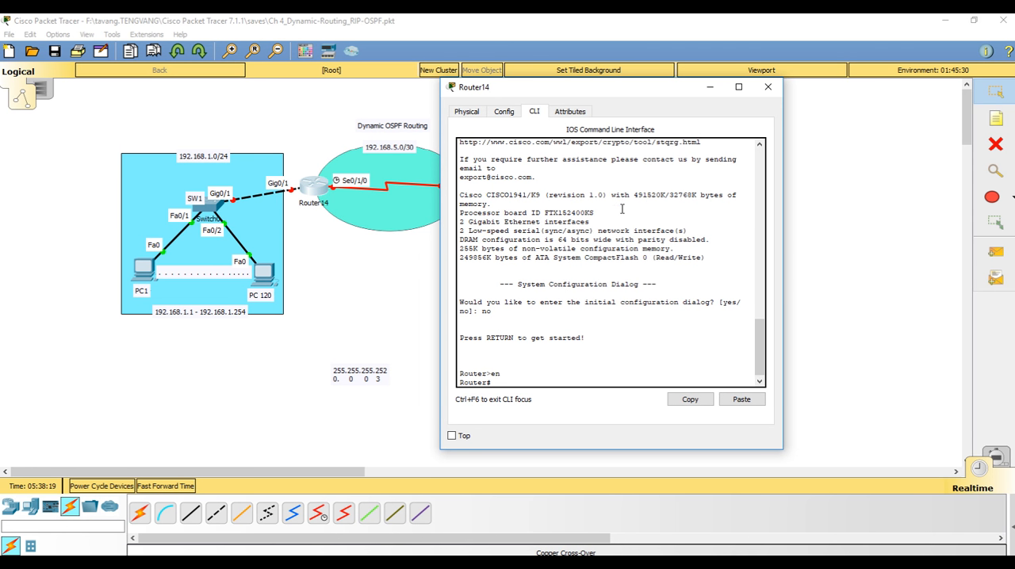
key("Return")
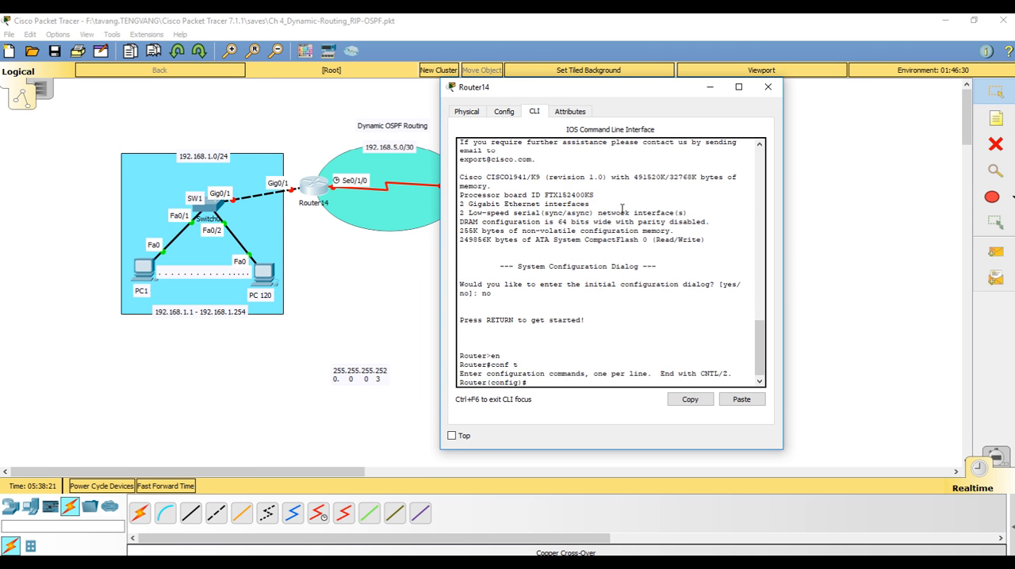
Assign 192.168.1.254 255.255.255.0 to Router14's gi0/1 interface, enable it with "no shut" and exit interface mode
type("int gi0/1")
key("Return")
type("ig-if)#i")
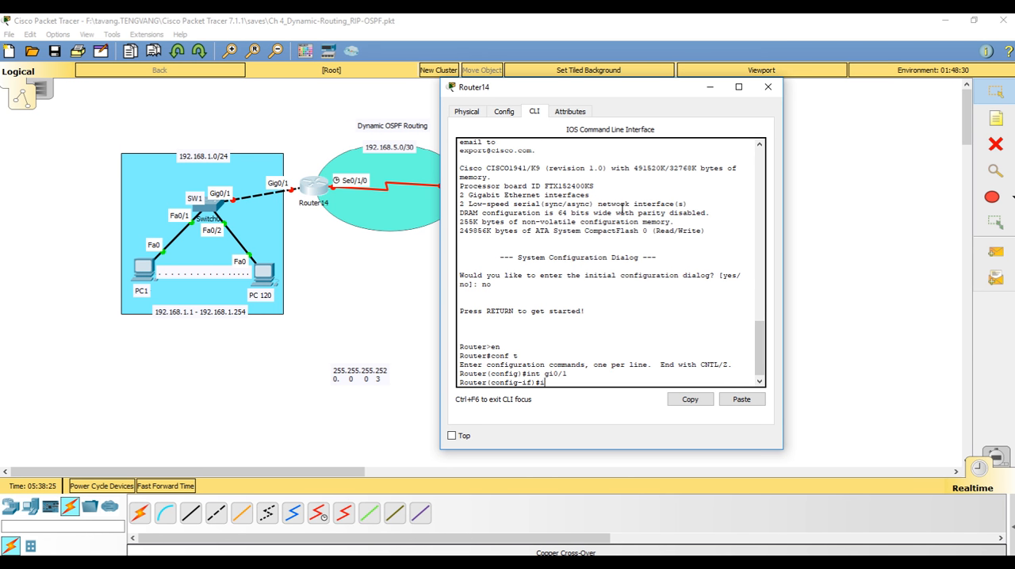
type("p a")
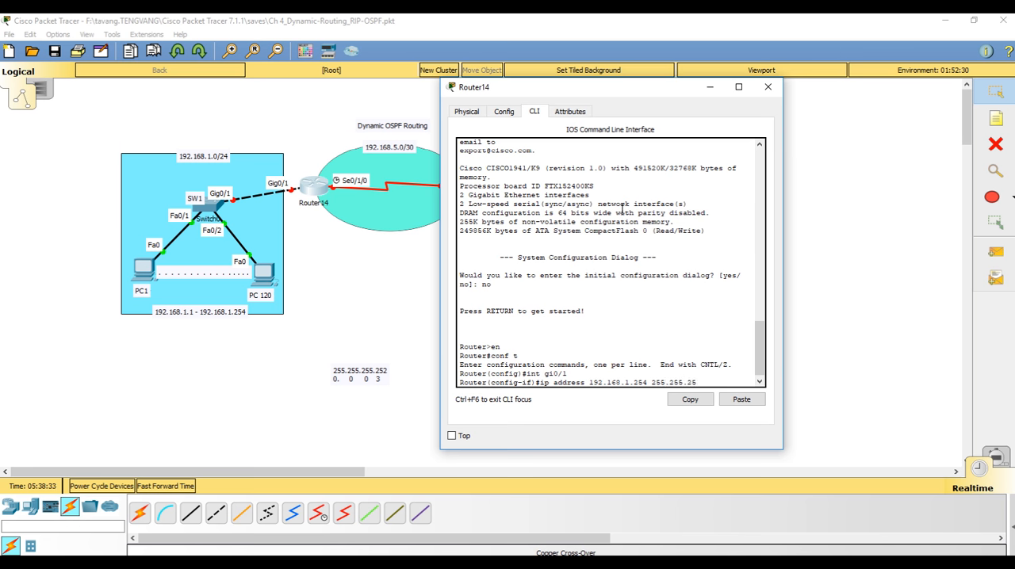
type("0")
key("Return")
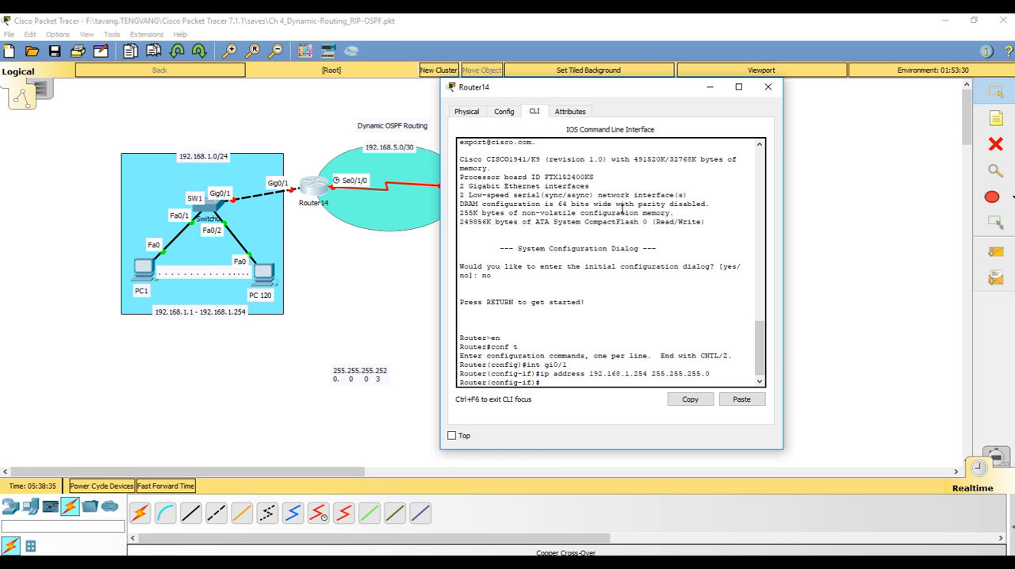
type("no shut")
key("Return")
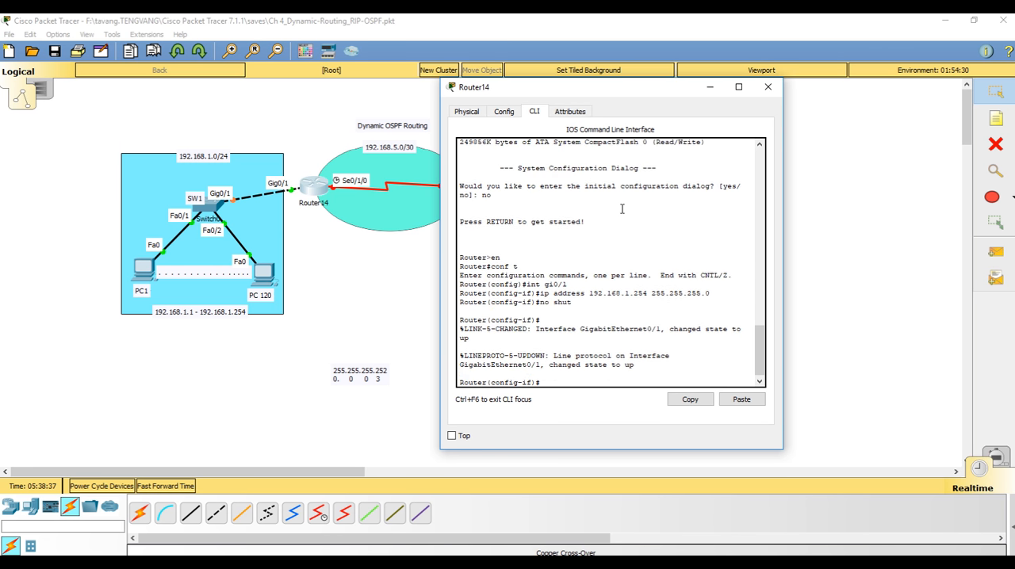
type("exit")
key("Return")
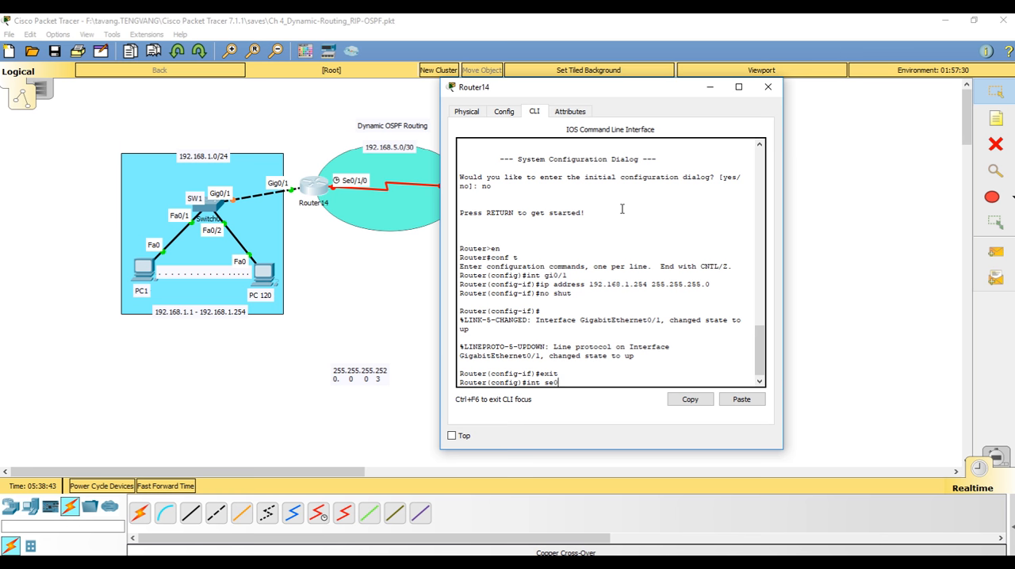
Assign 192.168.5.1 255.255.255.252 to Router14's se0/1/0 interface and enable it with "no shut"
type("int se0/1/0")
key("Return")
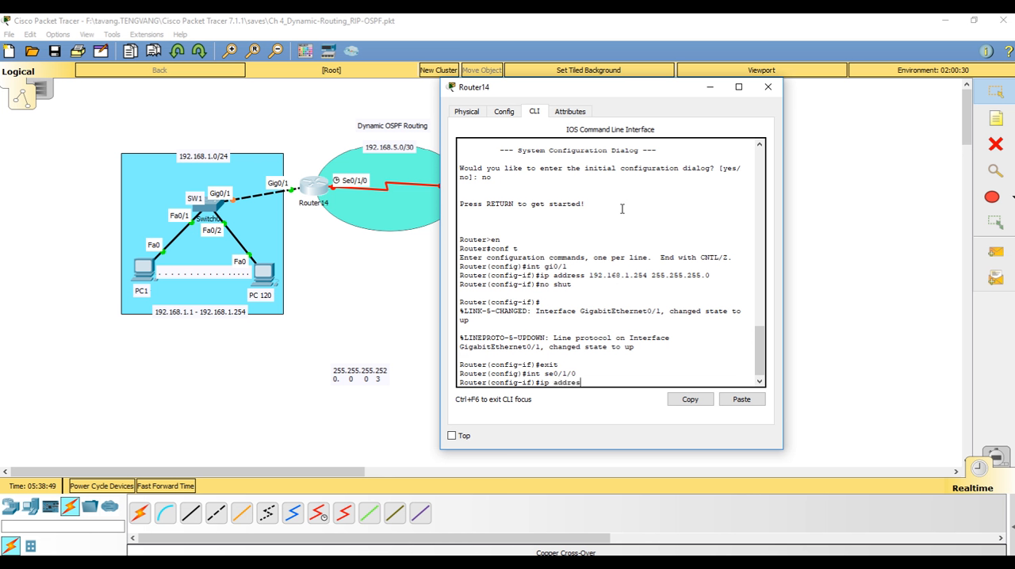
type("8.5.1 255.255.255.252")
key("Return")
type("nfig-if)#n")
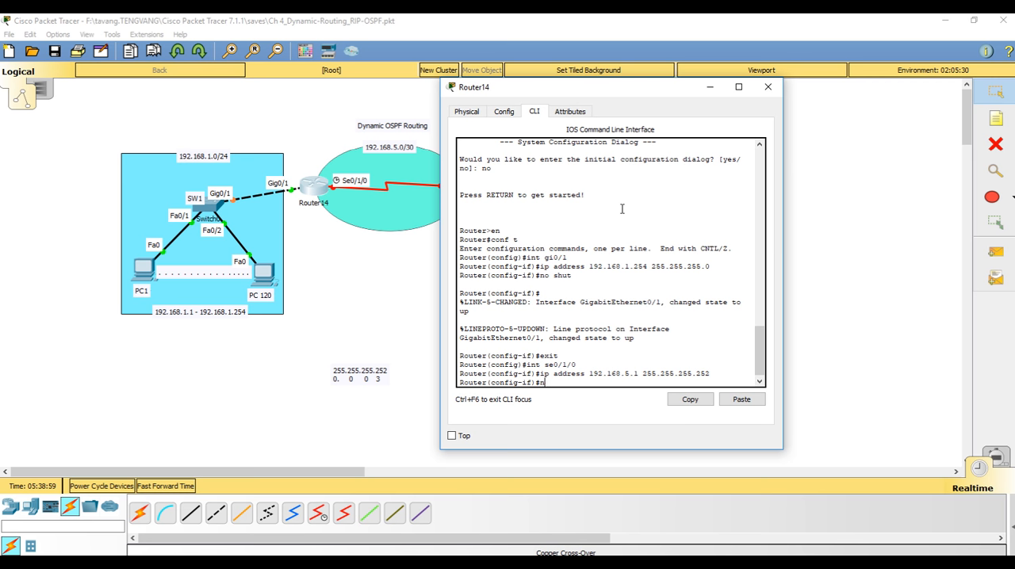
type("o shut")
key("Return")
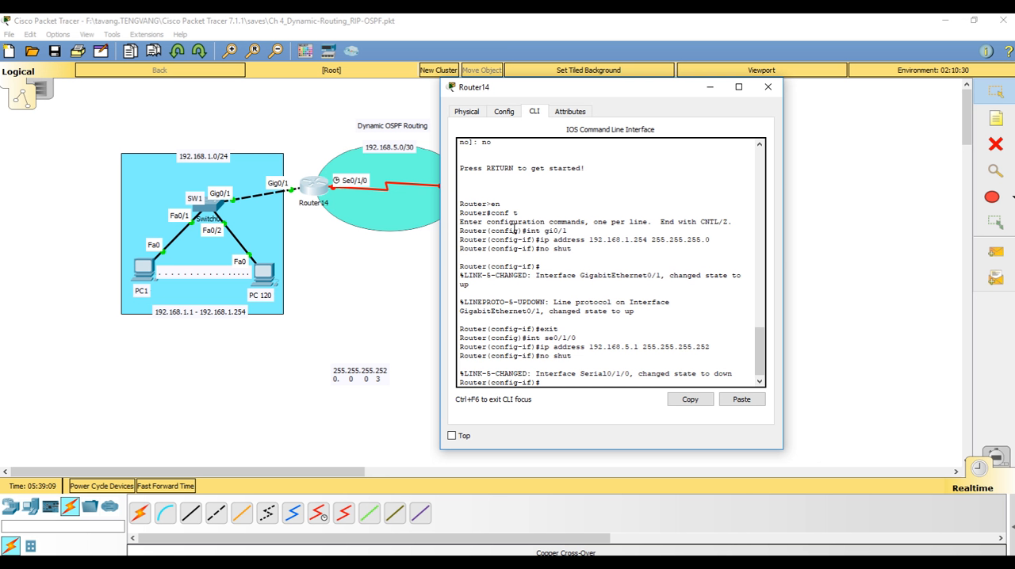
Set the clock rate of Router14's se0/1/0 interface to 64000 and close the router window
type("clock rate 64000")
key("Return")
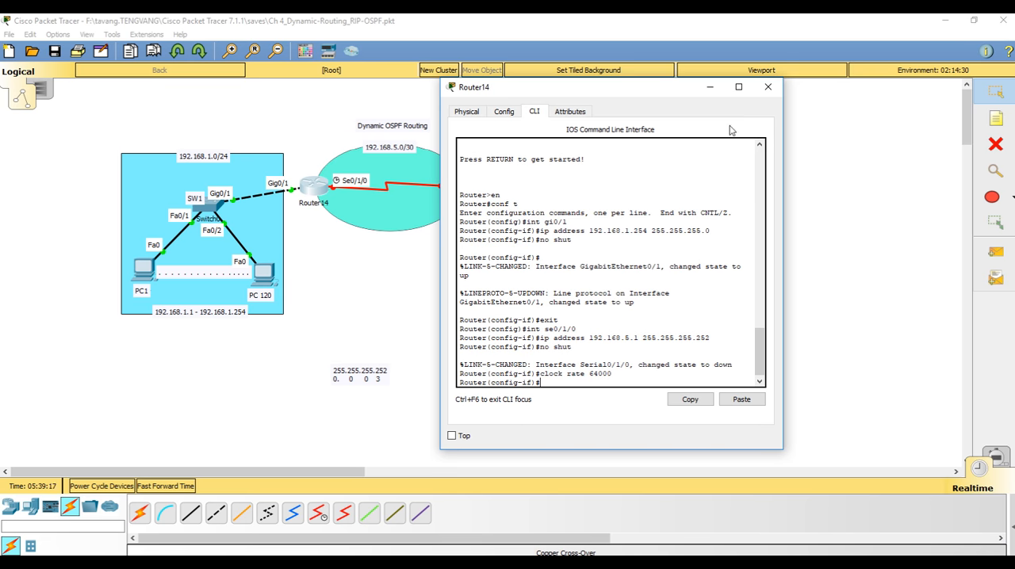
left_click(767, 86)
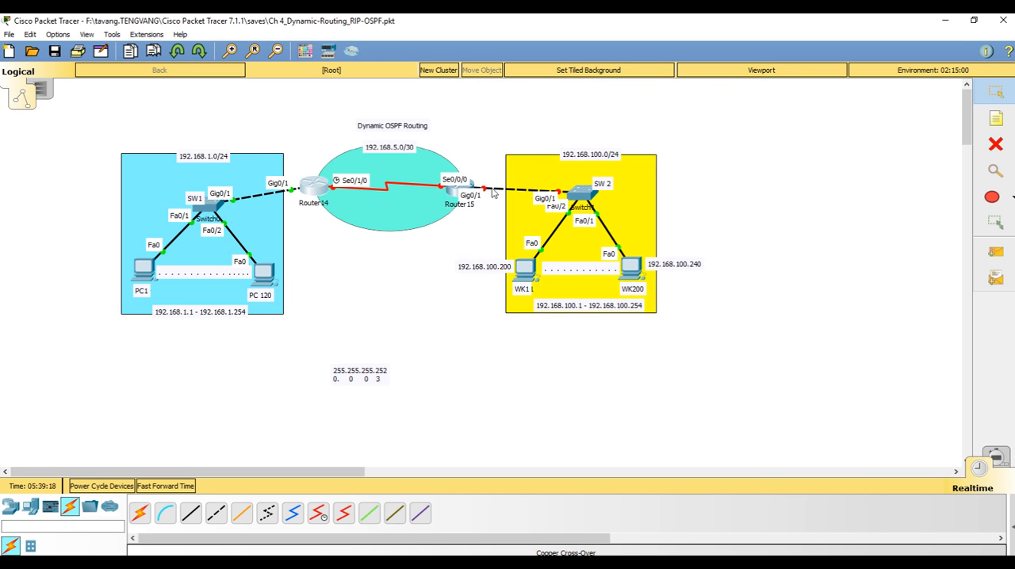
Open Router15's command line, decline the initial configuration dialog and bring up the router prompt
left_click(454, 196)
left_click(433, 127)
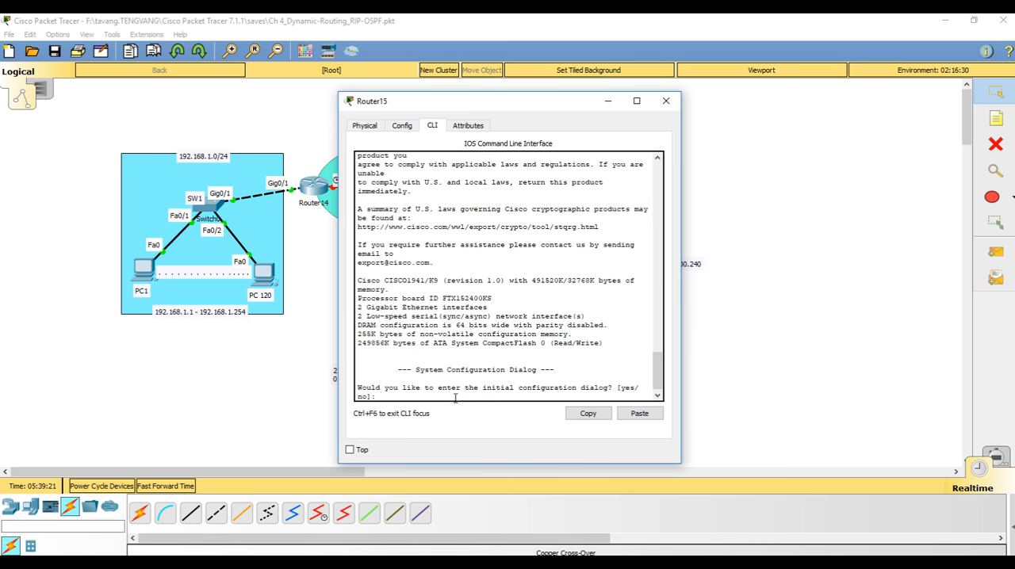
type("no")
key("Return")
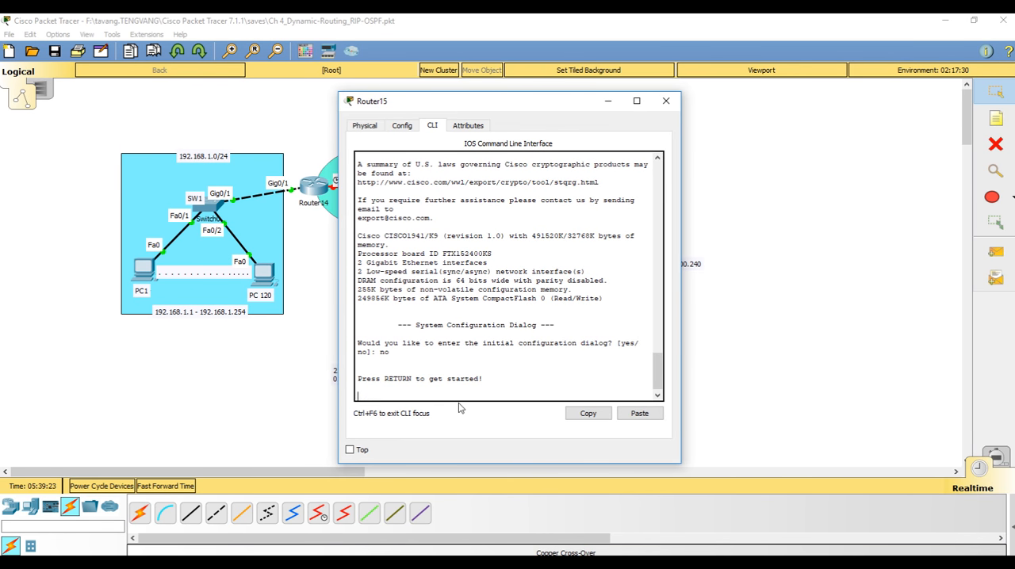
key("Return")
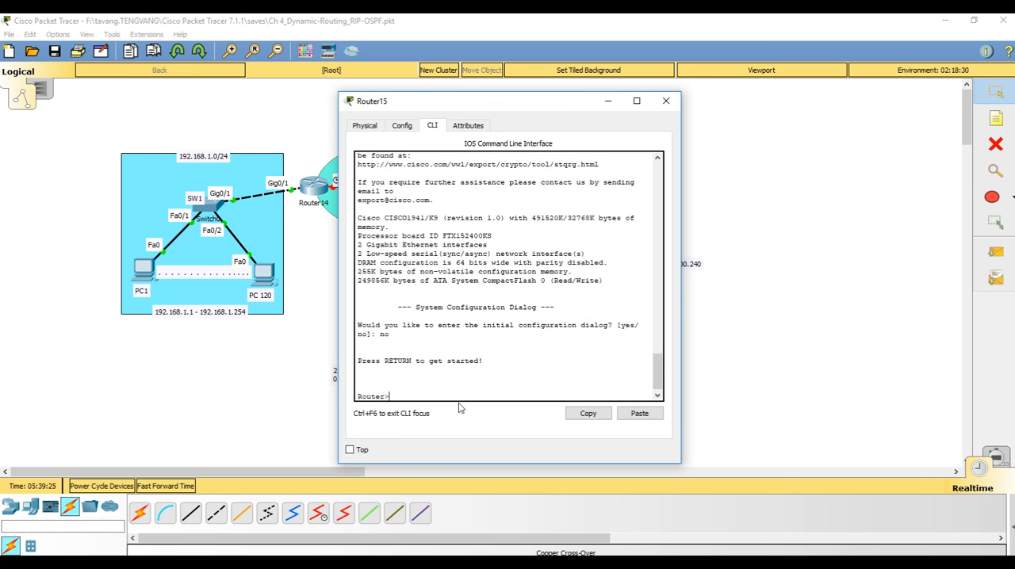
Enter global configuration mode on Router15 with "en" and "conf t" and open the gi0/1 interface
type("en")
key("Return")
type("conf t")
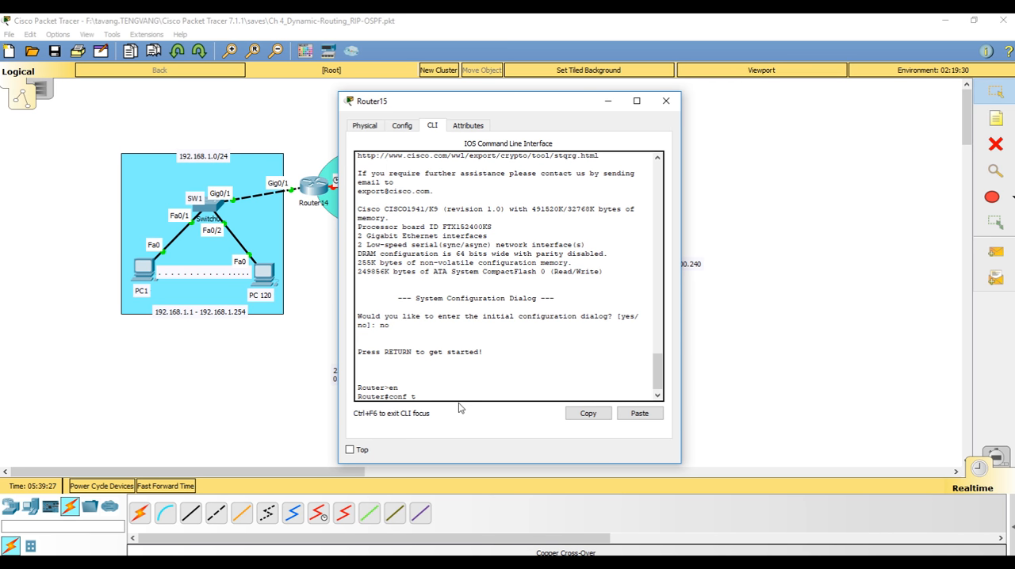
key("Return")
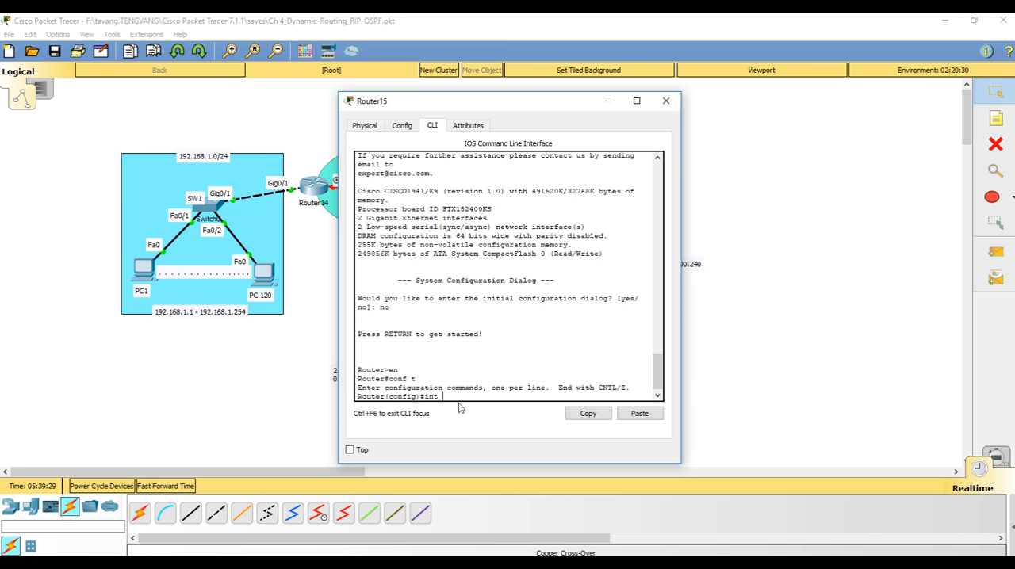
type("int gi0/1")
key("Return")
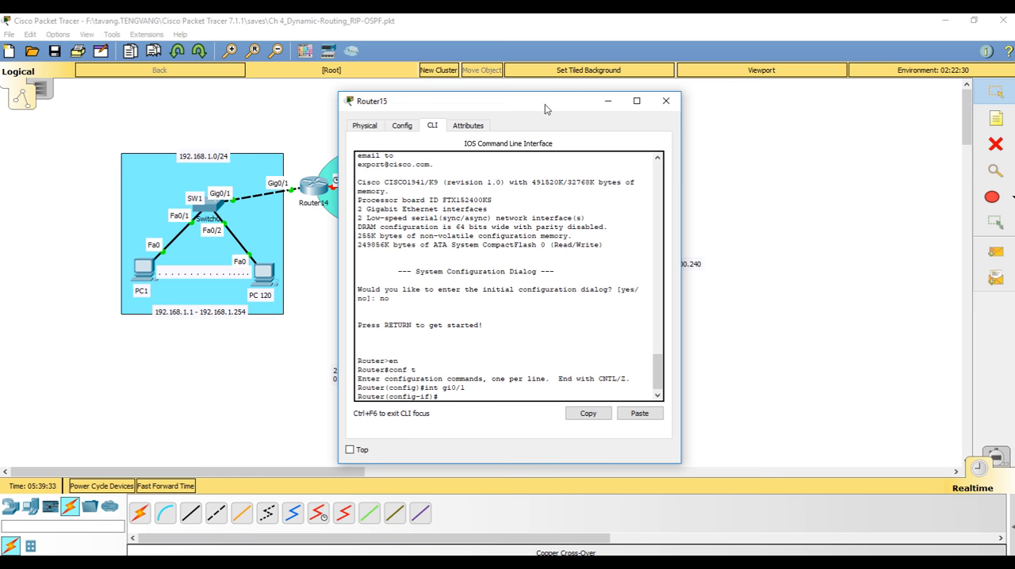
Assign 192.168.100.254 255.255.255.0 to Router15's gi0/1 interface, enable it with "no shut" and exit interface mode
left_click_drag(547, 109, 283, 80)
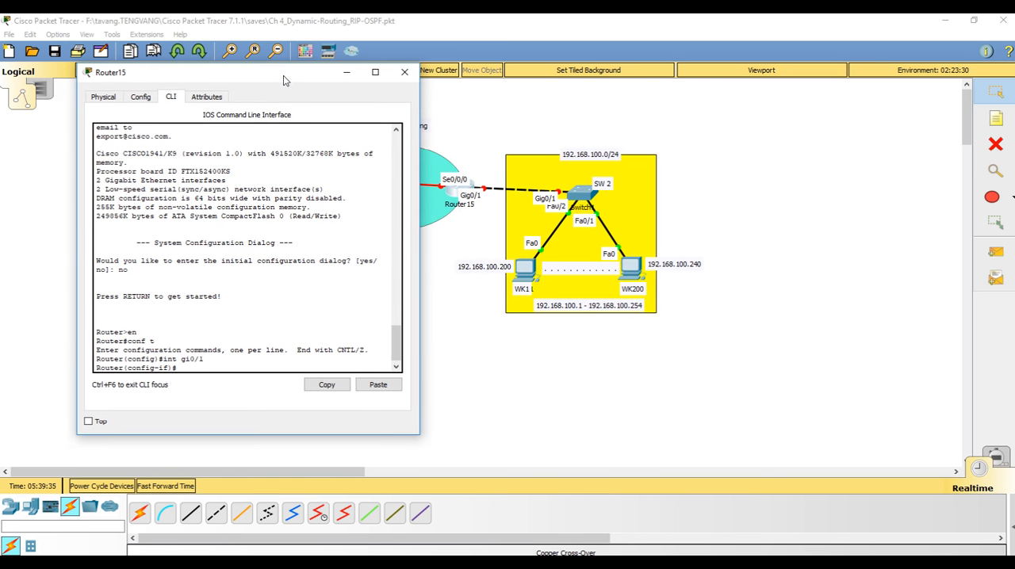
type("ip address 192.168.100.254 255.255.255.")
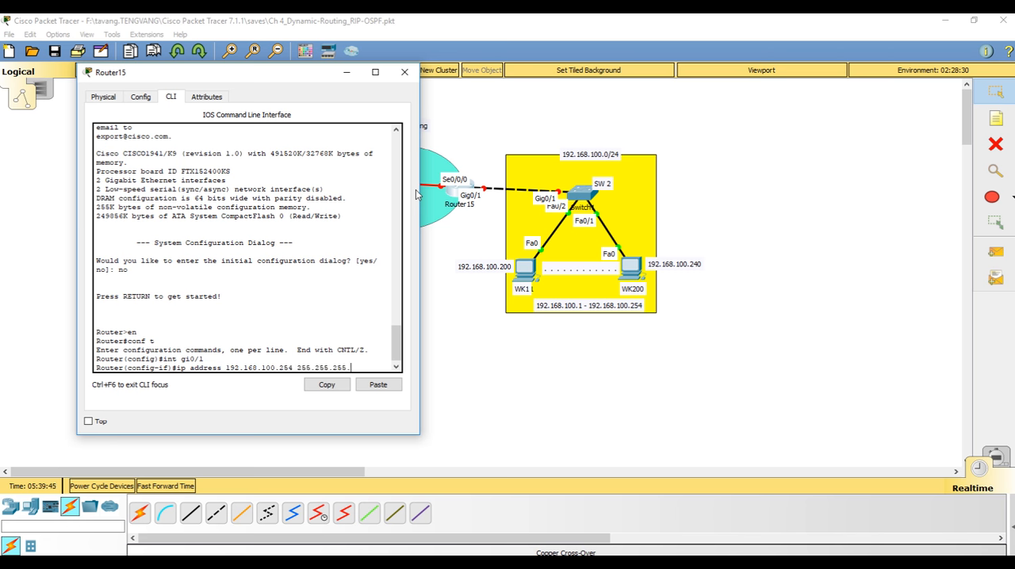
type("0")
key("Return")
type("no")
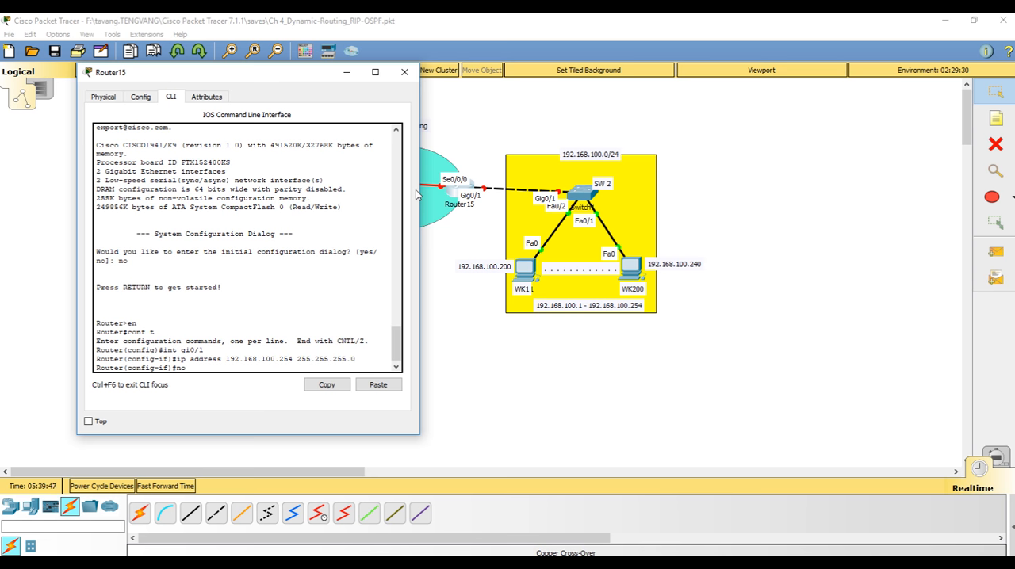
type(" shut")
key("Return")
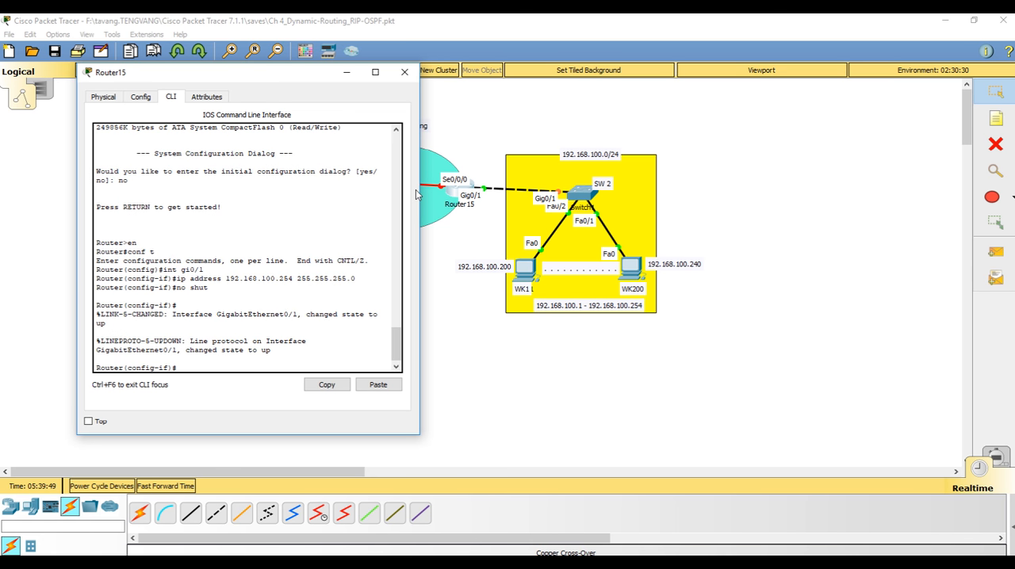
type("exit")
key("Return")
Assign 192.168.5.2 255.255.255.252 to Router15's se0/0/0 interface
type("in")
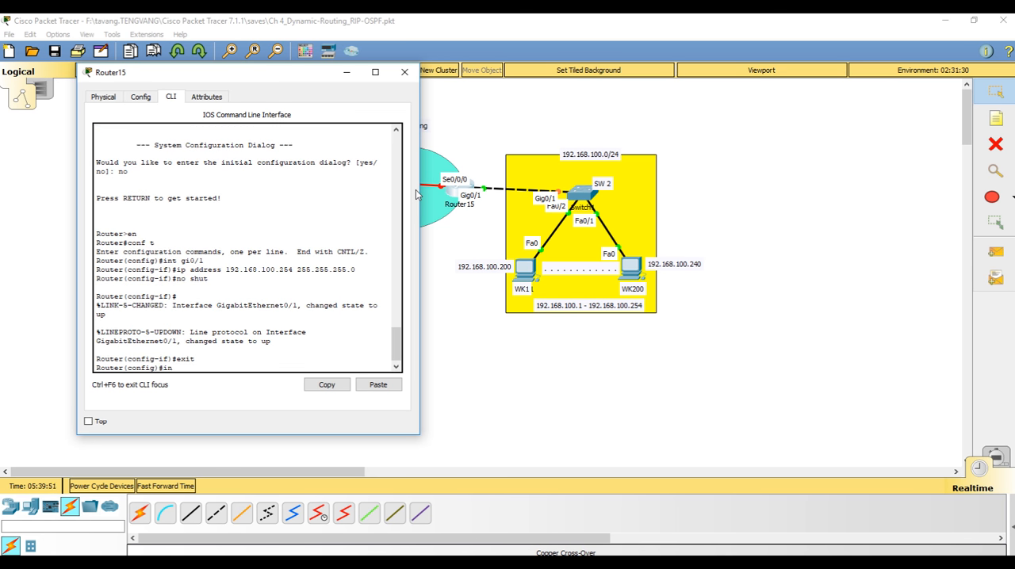
type("t se0/0/0")
key("Return")
type("ip")
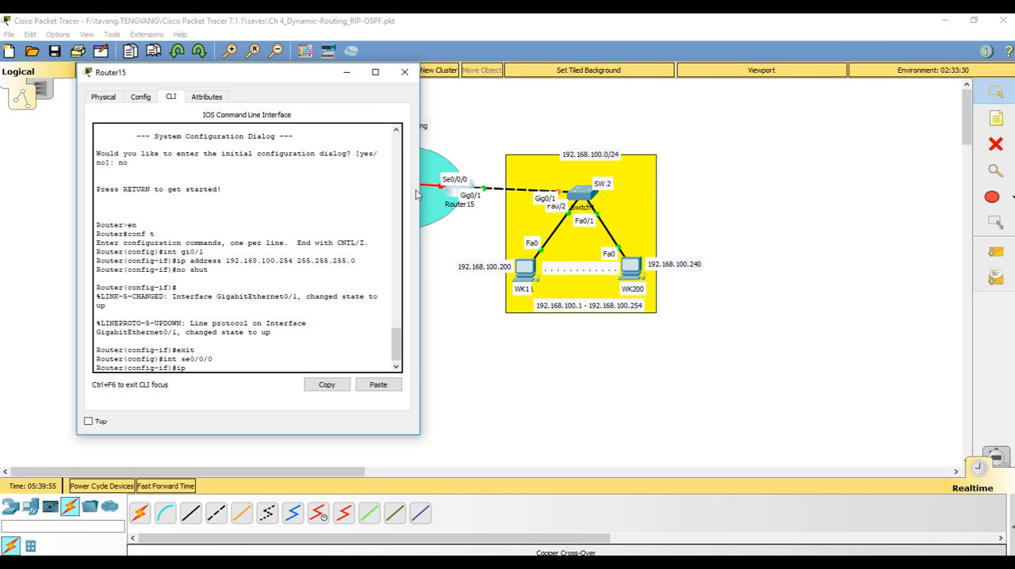
type(" address 192.168.5.2 255.255.255.25")
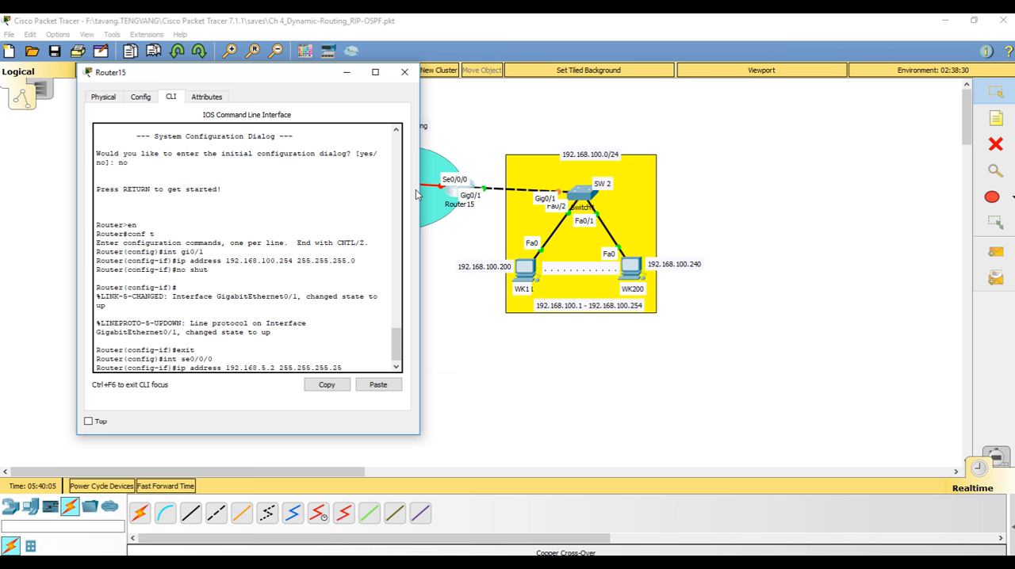
type("2")
key("Return")
Enable Router15's se0/0/0 interface with "no shut" and close the router window
type("no shut")
key("Return")
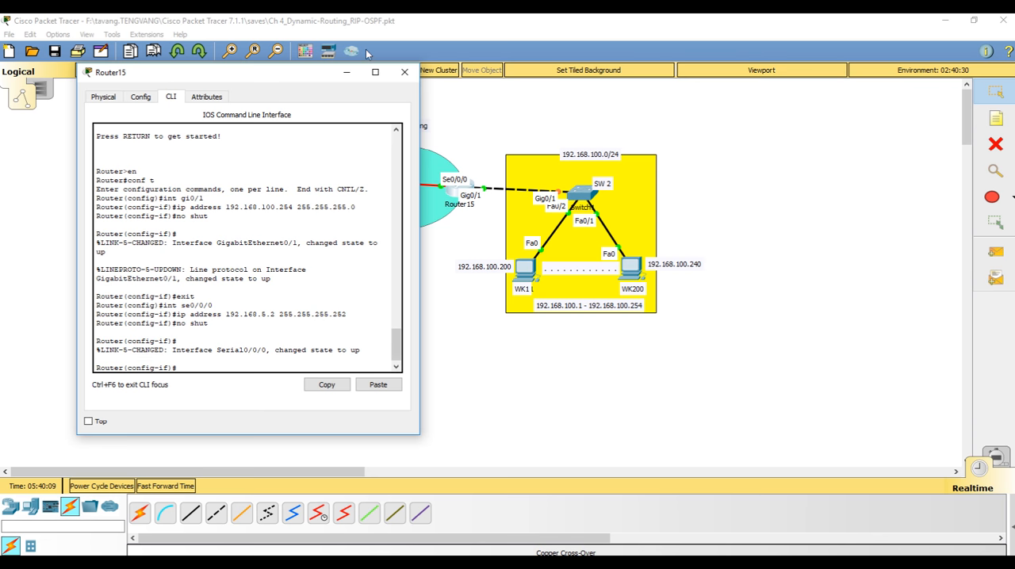
left_click(404, 74)
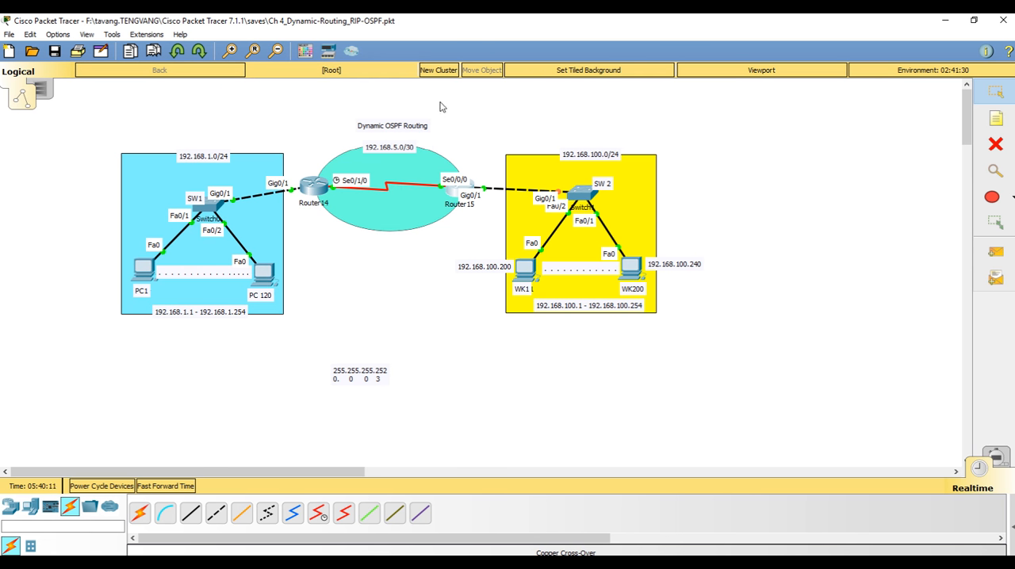
left_click_drag(424, 89, 719, 378)
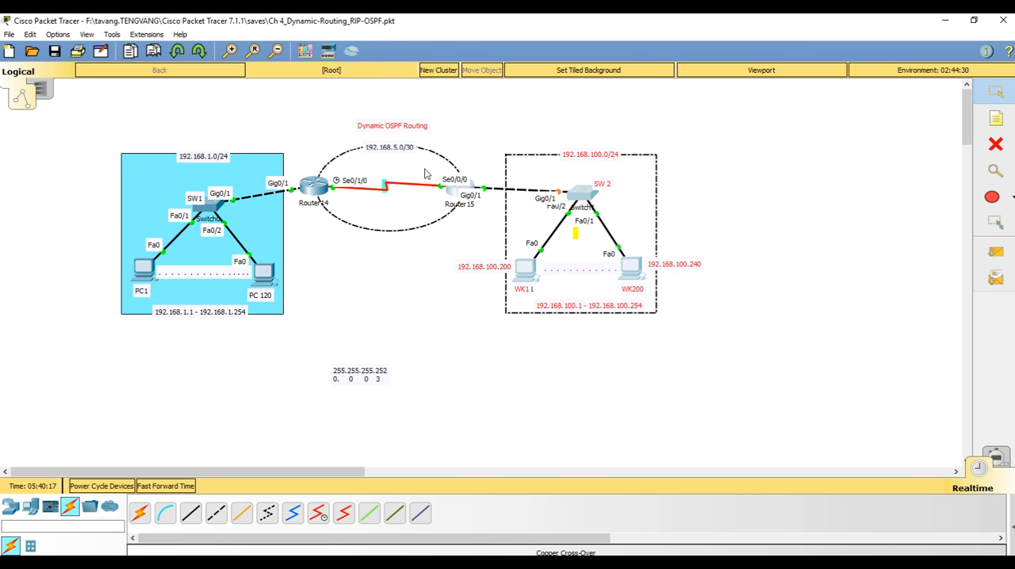
left_click_drag(102, 109, 367, 341)
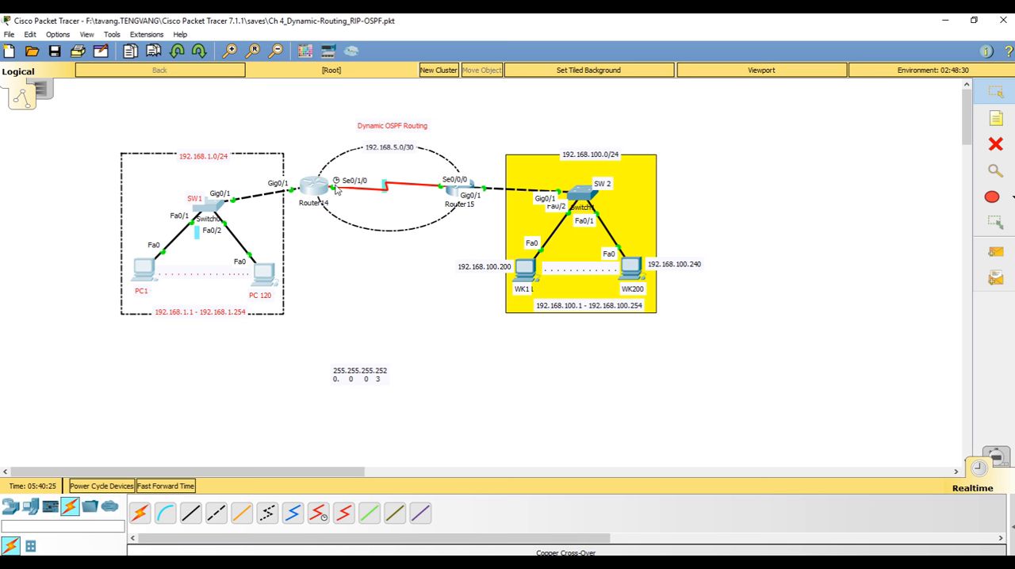
left_click(402, 217)
left_click(394, 269)
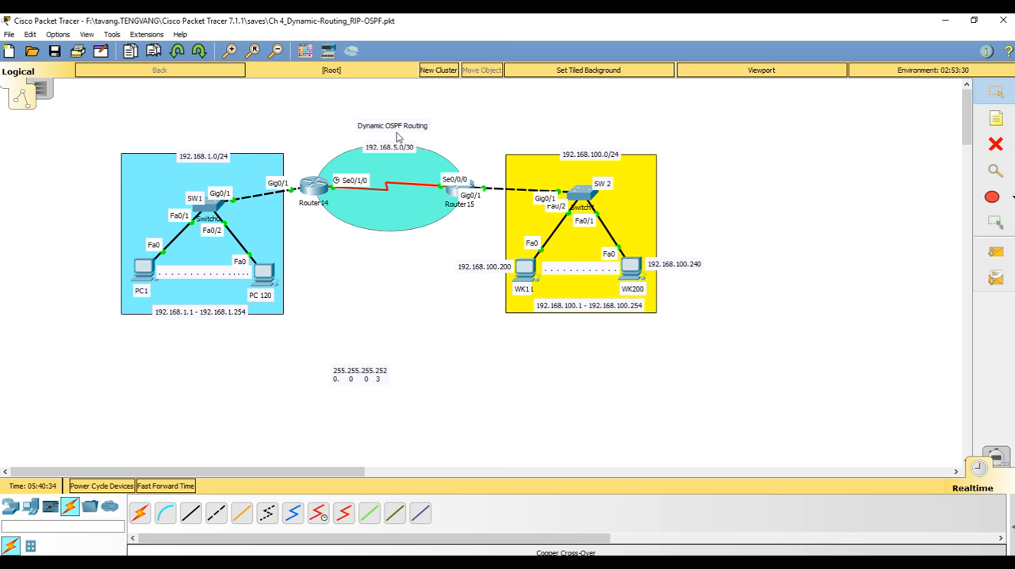
Open Router14's command line, leave interface mode with "end" and return to global configuration mode with "conf t"
left_click(315, 195)
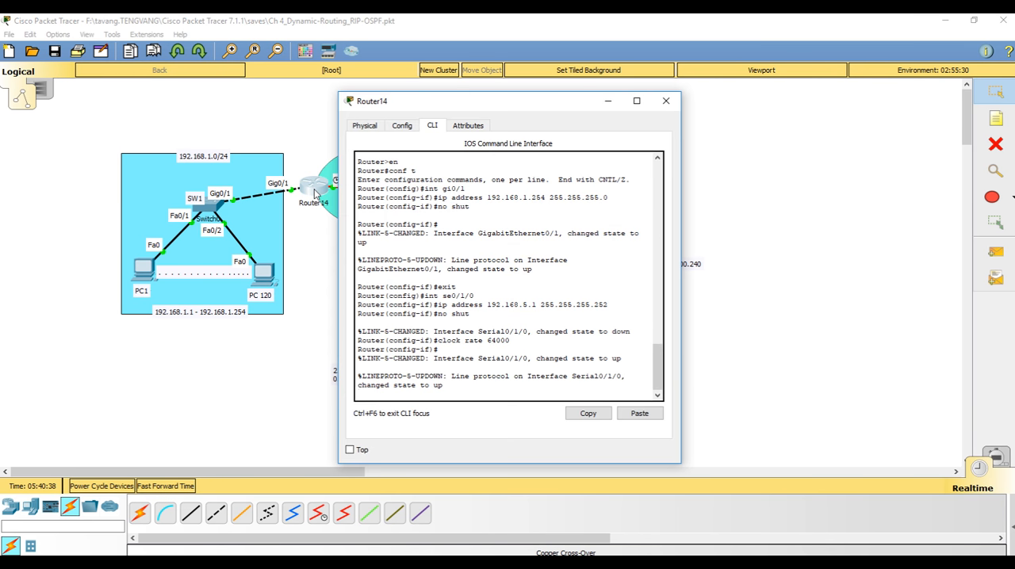
key("Return")
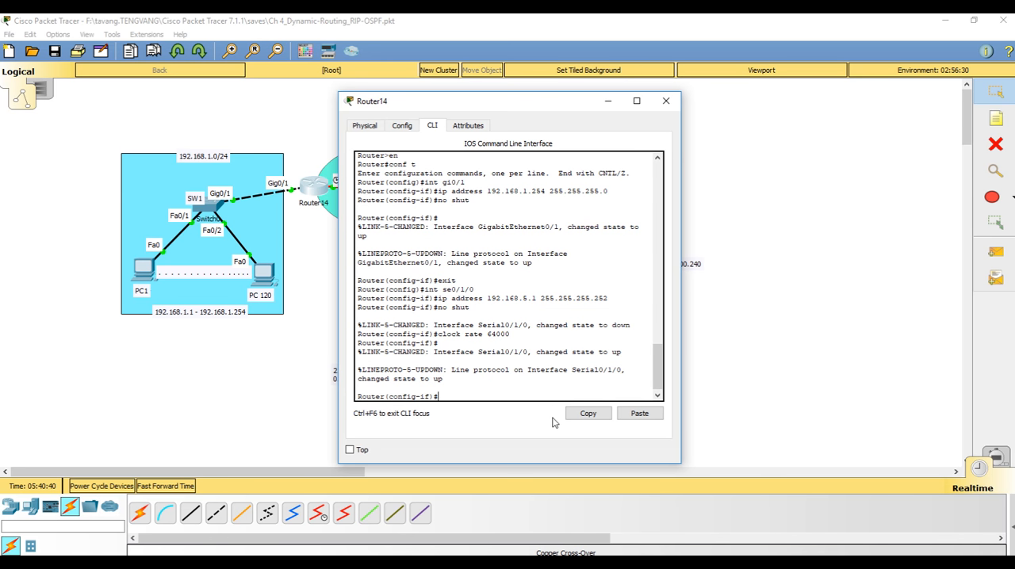
type("end")
key("Return")
type("conf t")
key("Return")
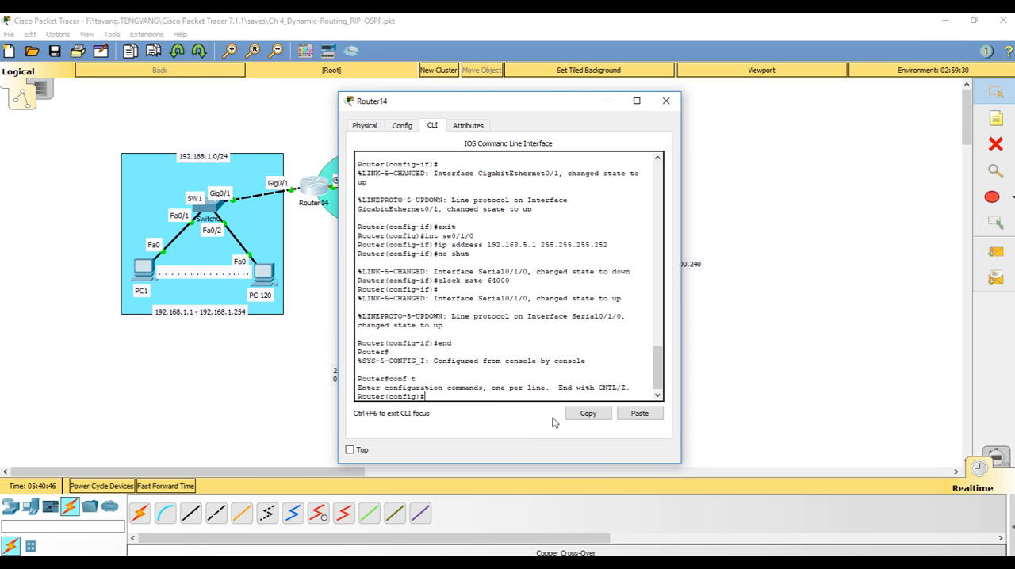
Start OSPF process 1 on Router14 with "route ospf 1"
left_click_drag(434, 108, 589, 104)
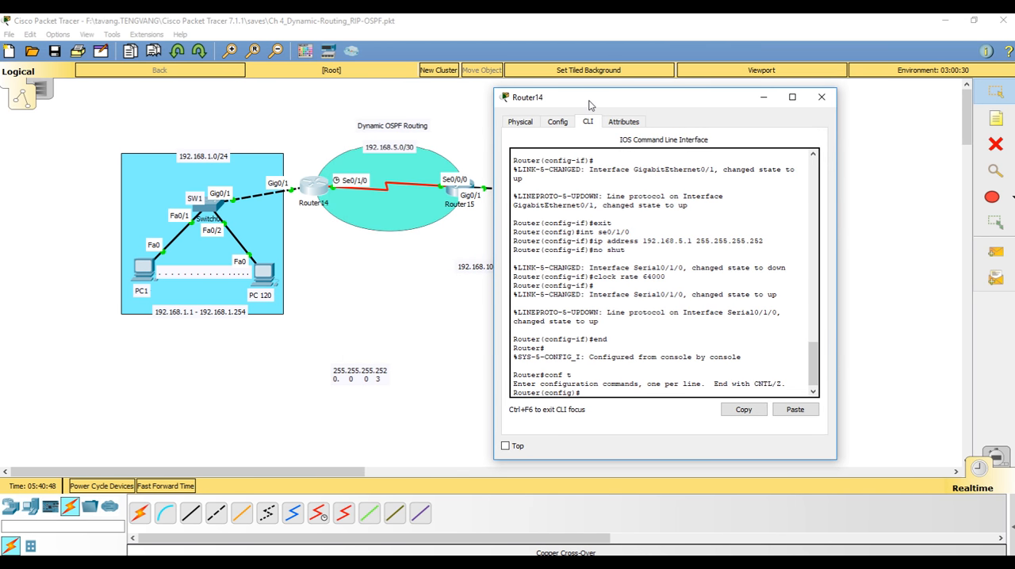
type("route ospf 1")
key("Return")
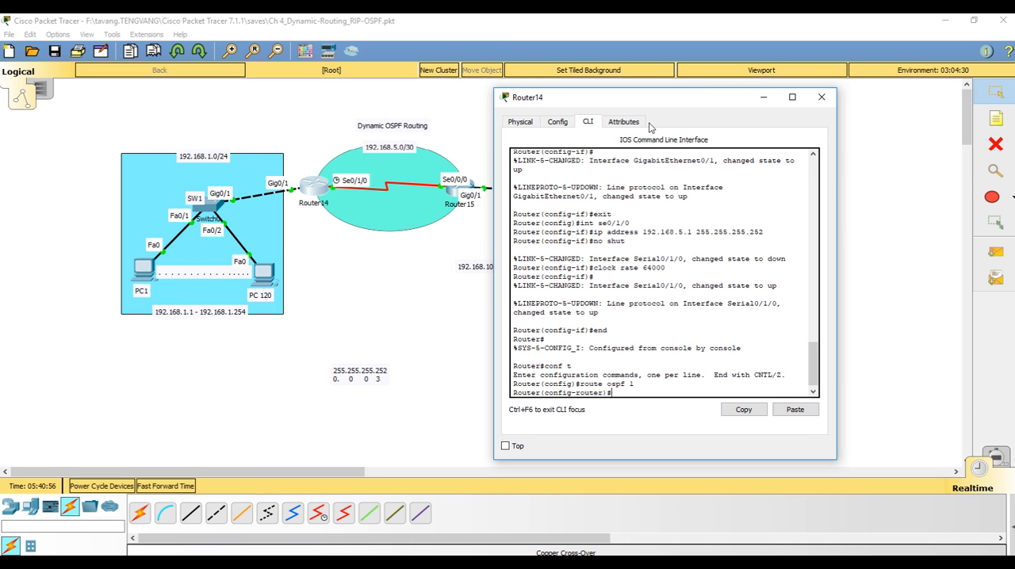
Advertise network 192.168.1.0 with wildcard mask 0.0.0.255 in area 0 on Router14
type("network")
type(" 192.168.")
type("1.0")
type("2")
type("55")
key("BackSpace")
key("BackSpace")
type("0.0.")
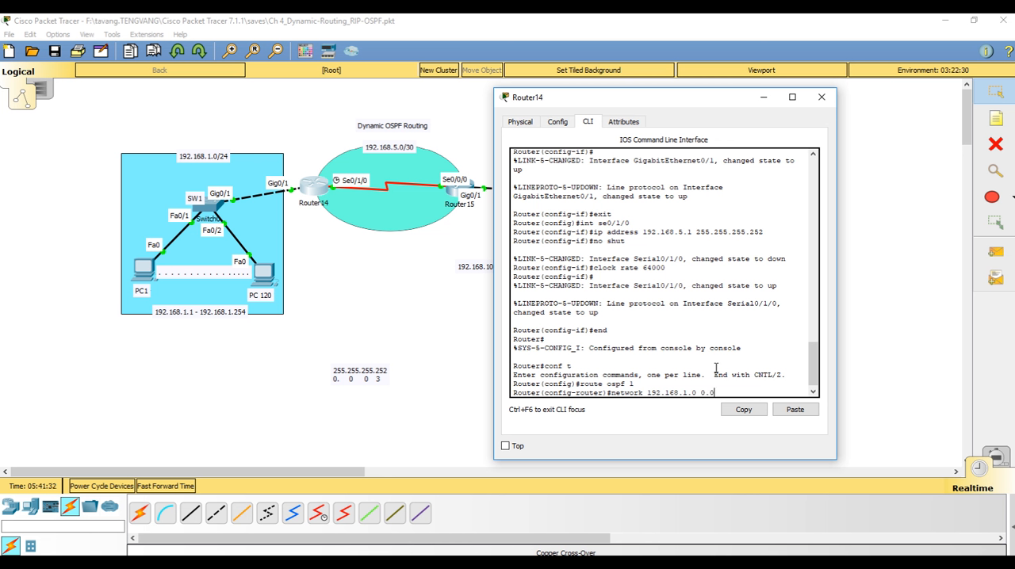
type("255 area 0")
key("Return")
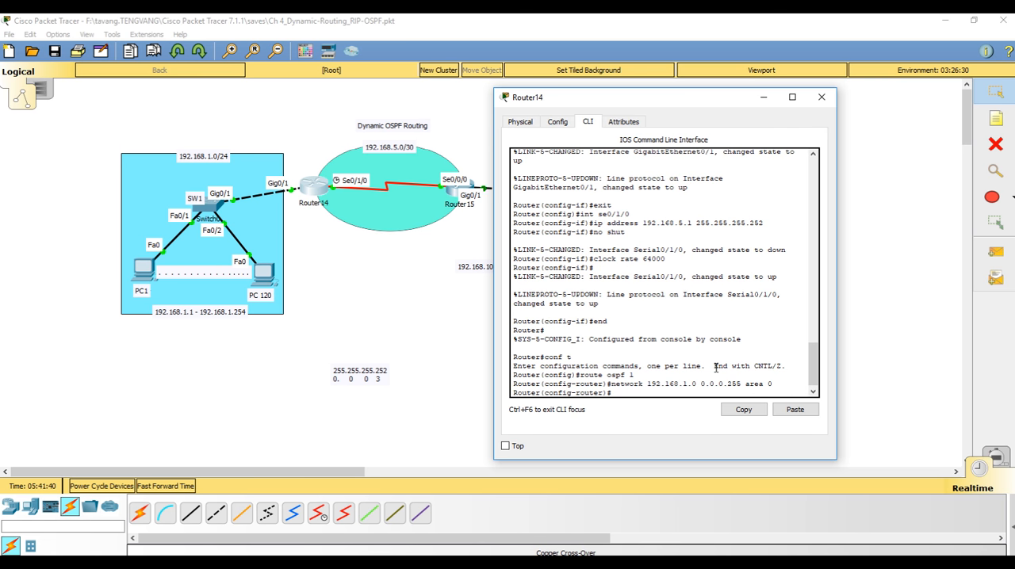
Change the mask note below the topology to subnet mask 255.255.255.0 and wildcard "0. 0 0 255"
left_click(376, 370)
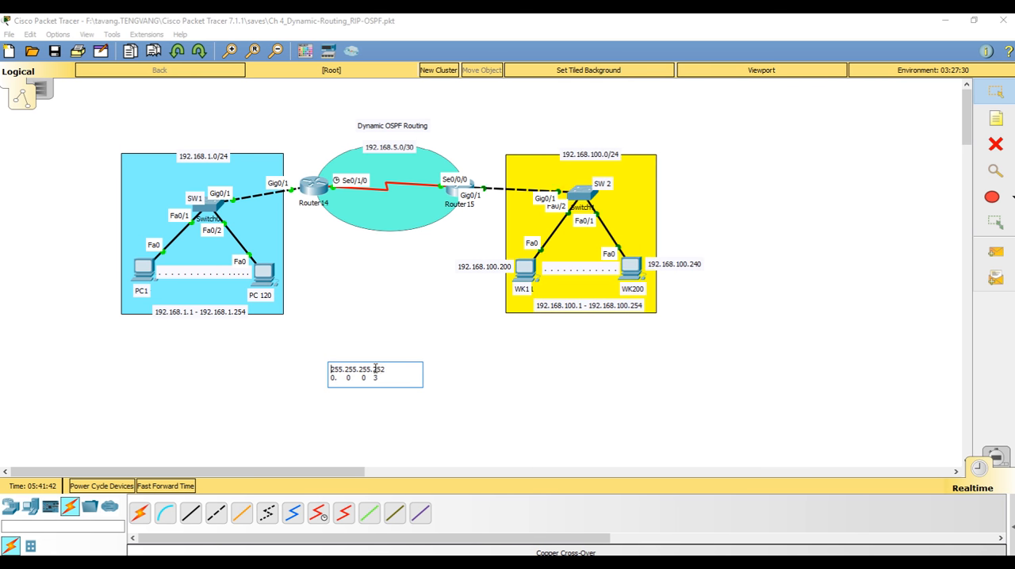
left_click(375, 370)
key("Delete")
type("0    255")
left_click(455, 194)
left_click(456, 194)
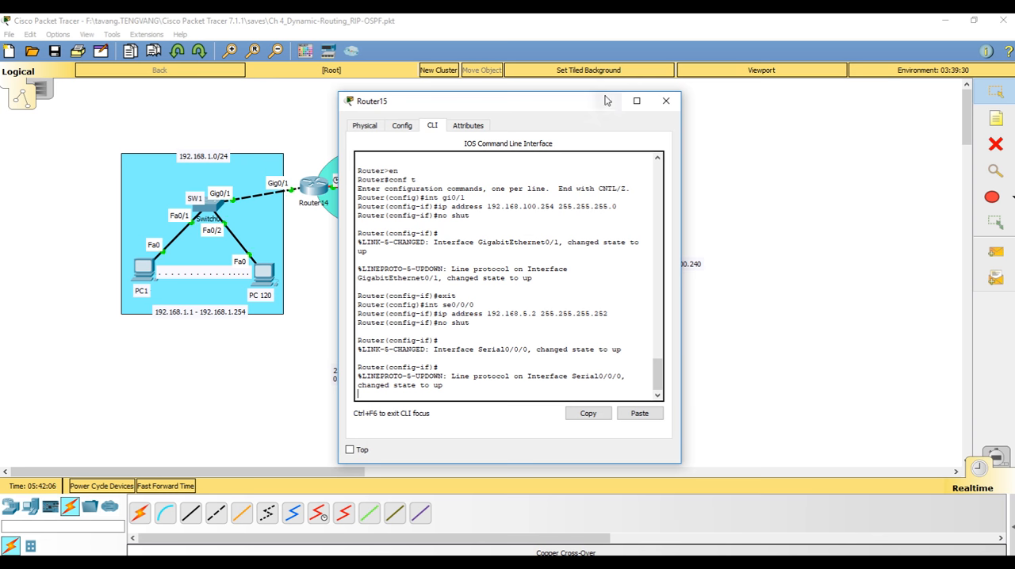
left_click(666, 100)
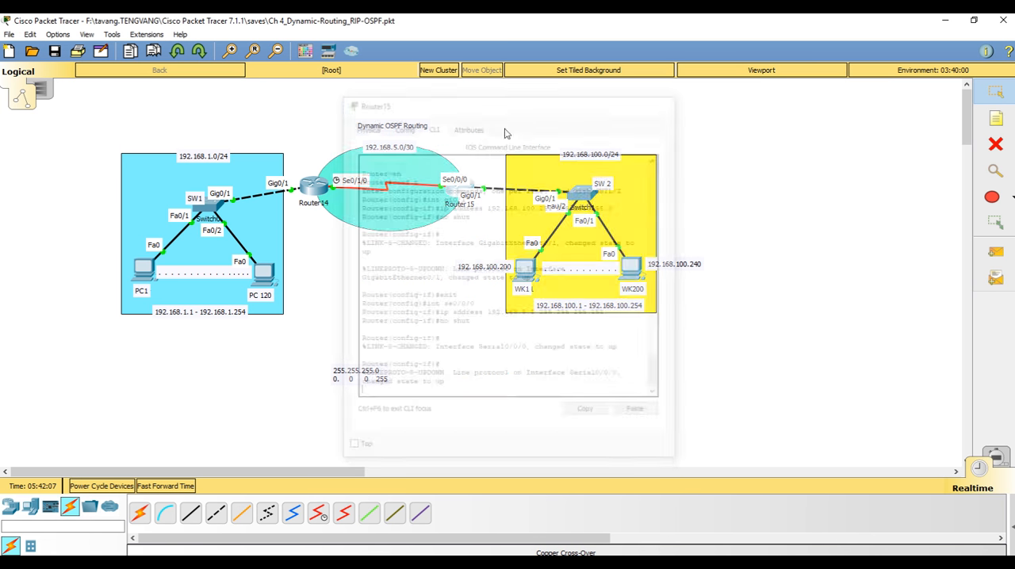
Advertise network 192.168.5.0 with wildcard mask 0.0.0.3 in area 0 on Router14 and leave configuration mode with "end"
left_click(323, 187)
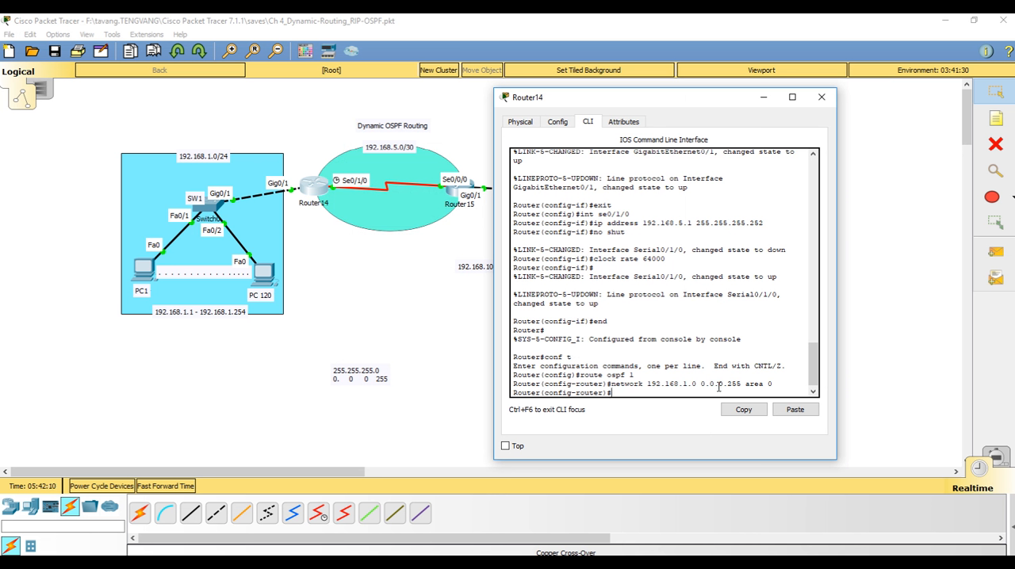
left_click_drag(701, 384, 742, 386)
left_click(640, 391)
type("network 192.168.5.0 0.0.0.3")
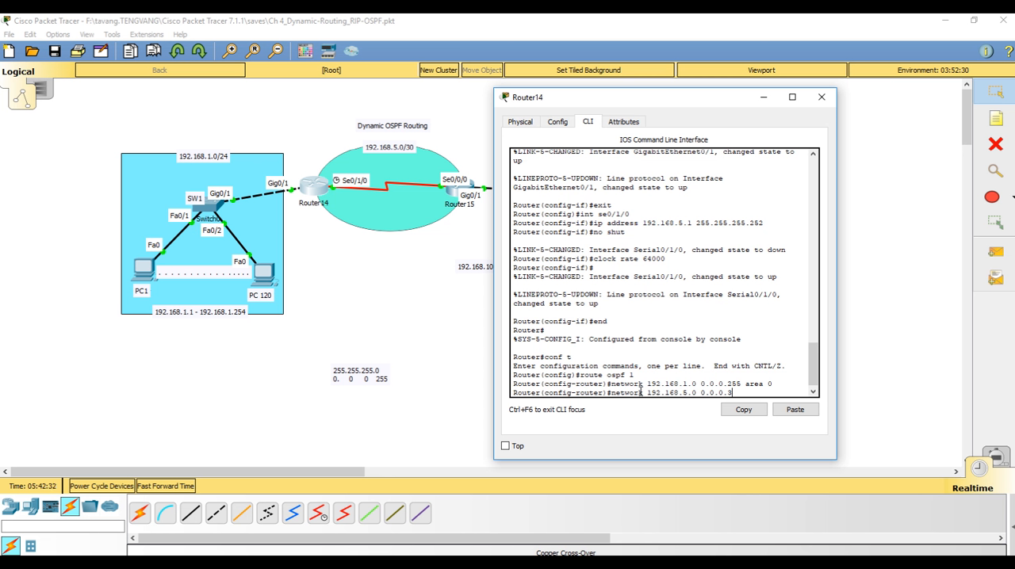
type("area 0")
key("Return")
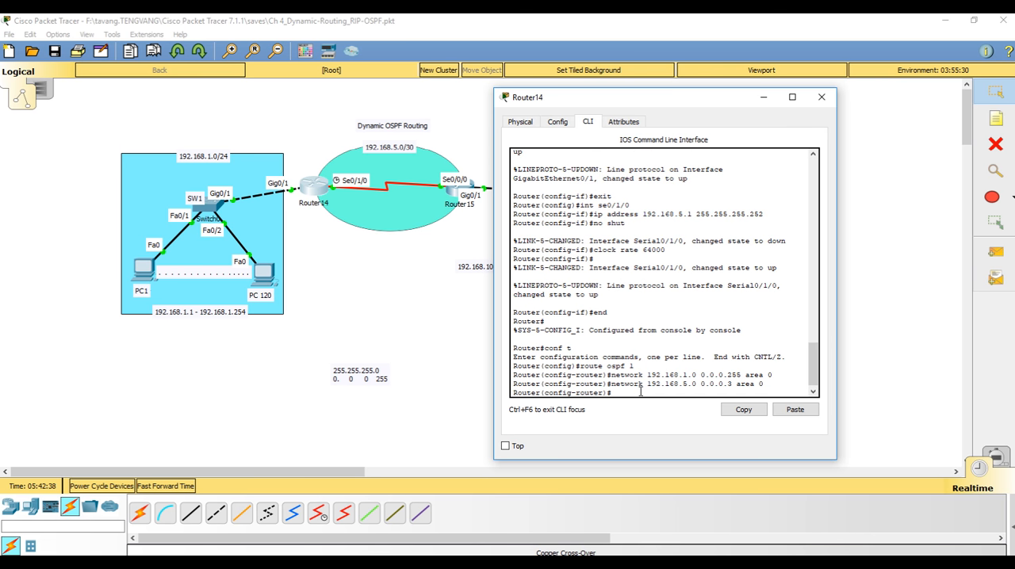
type("end")
key("Return")
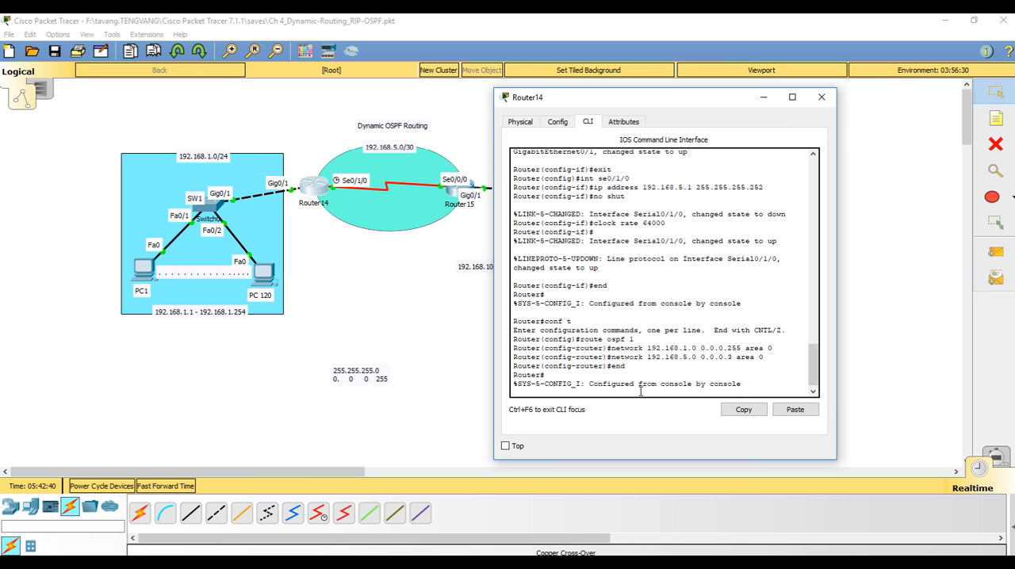
key("Return")
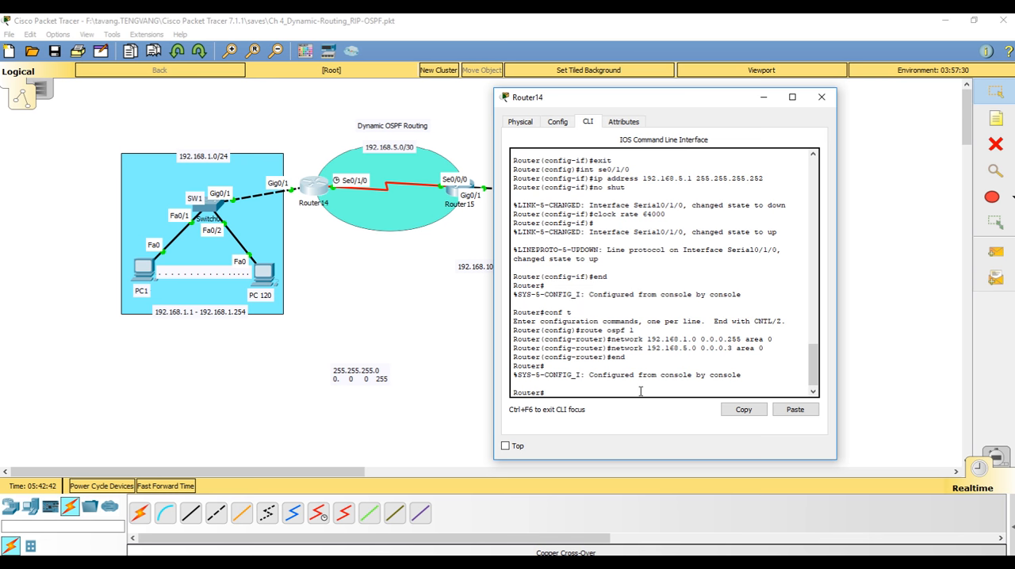
Display Router14's routing table with "show ip route"
type("show ip route")
key("Return")
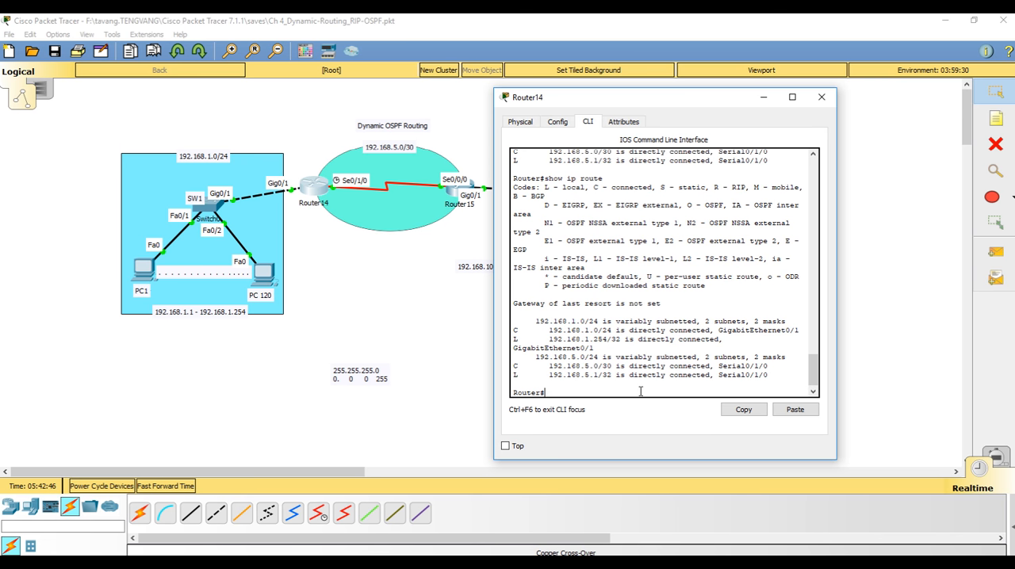
Open Router15's command line and leave interface configuration mode with "end"
left_click(453, 193)
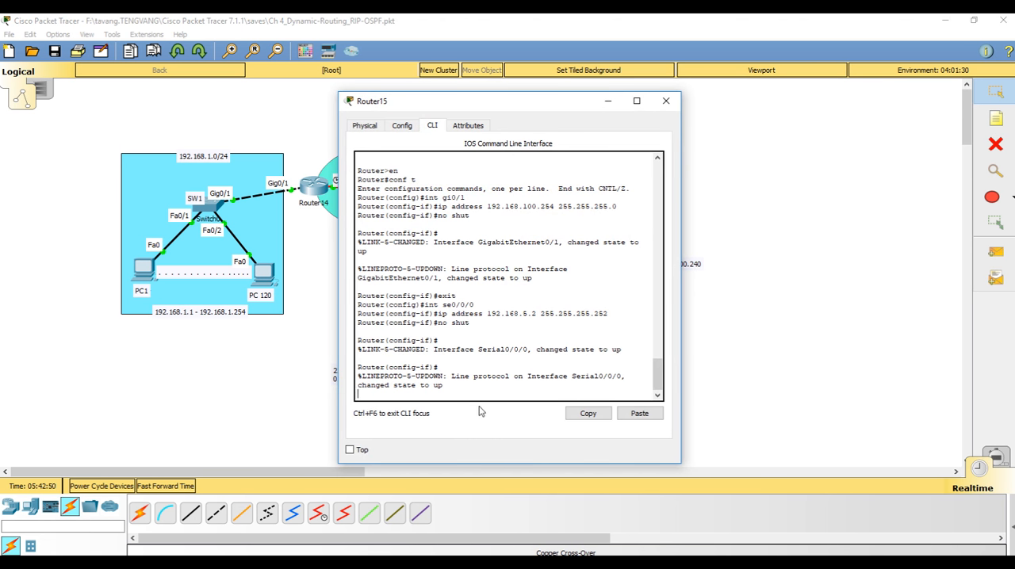
left_click(491, 384)
key("Return")
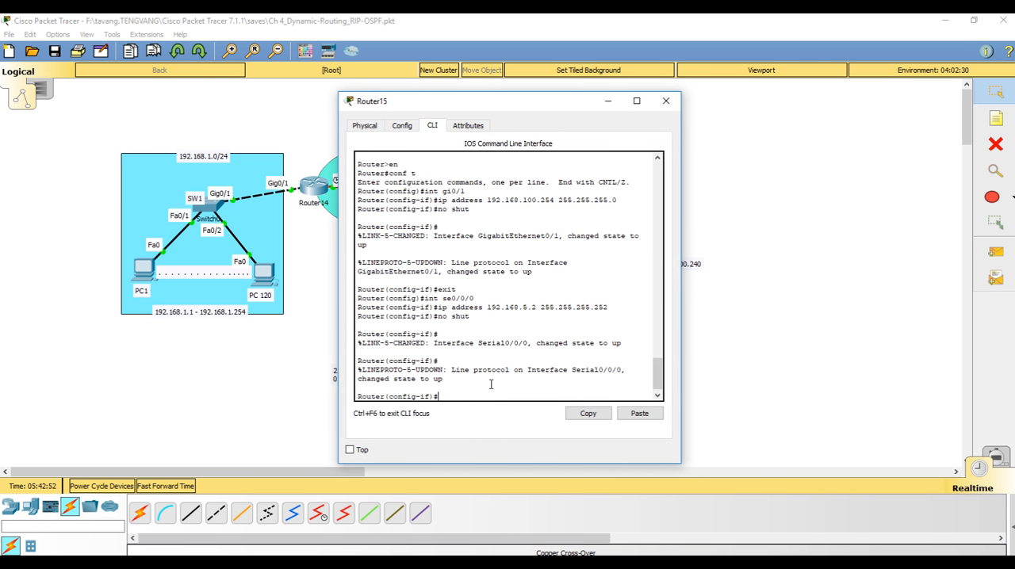
left_click_drag(494, 105, 616, 126)
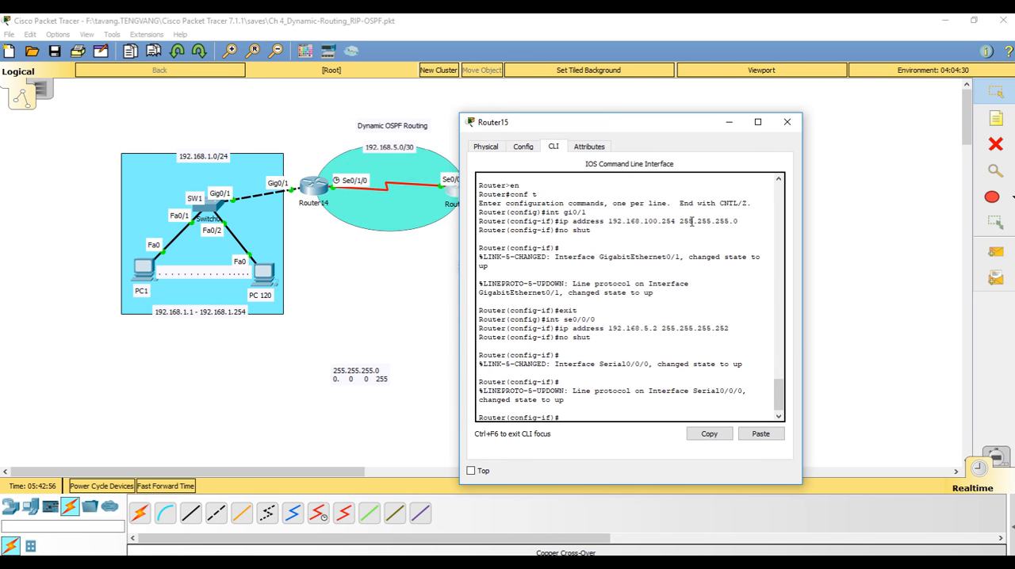
type("end")
key("Return")
Enter global configuration mode on Router15 and start OSPF process 1 with "route ospf 1"
key("Return")
type("conf")
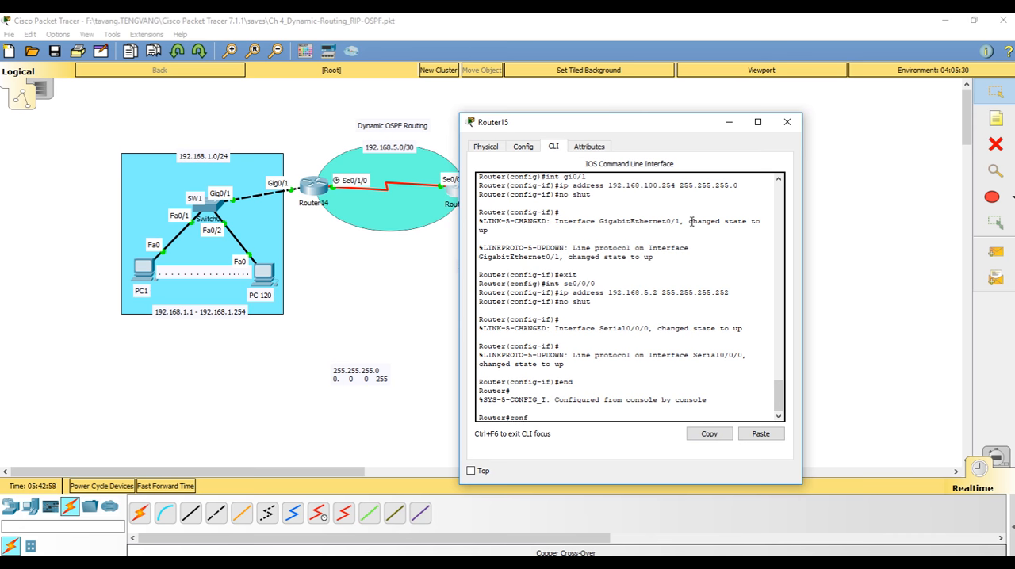
type(" t")
key("Return")
type("route o")
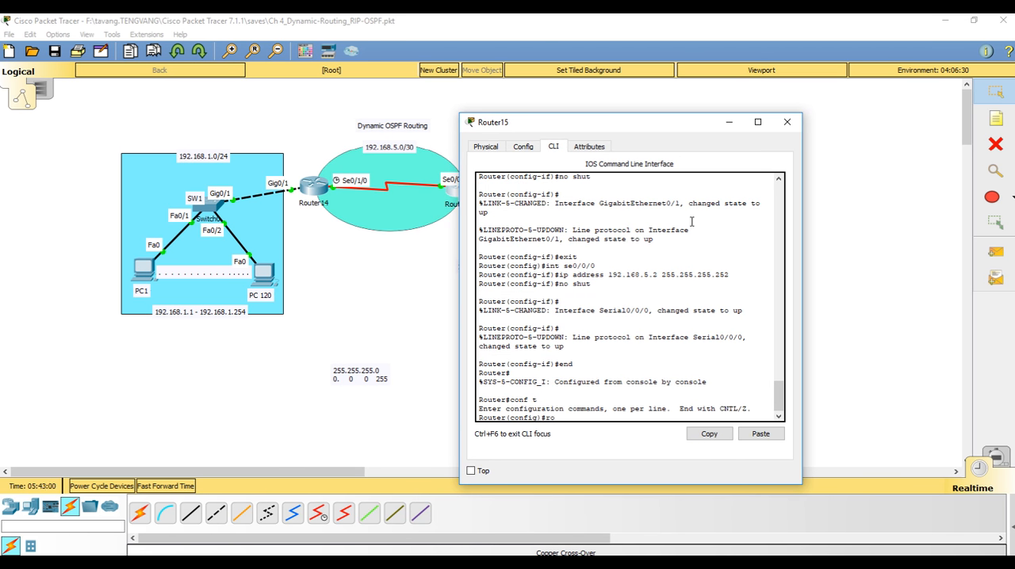
type("spf 1")
key("Return")
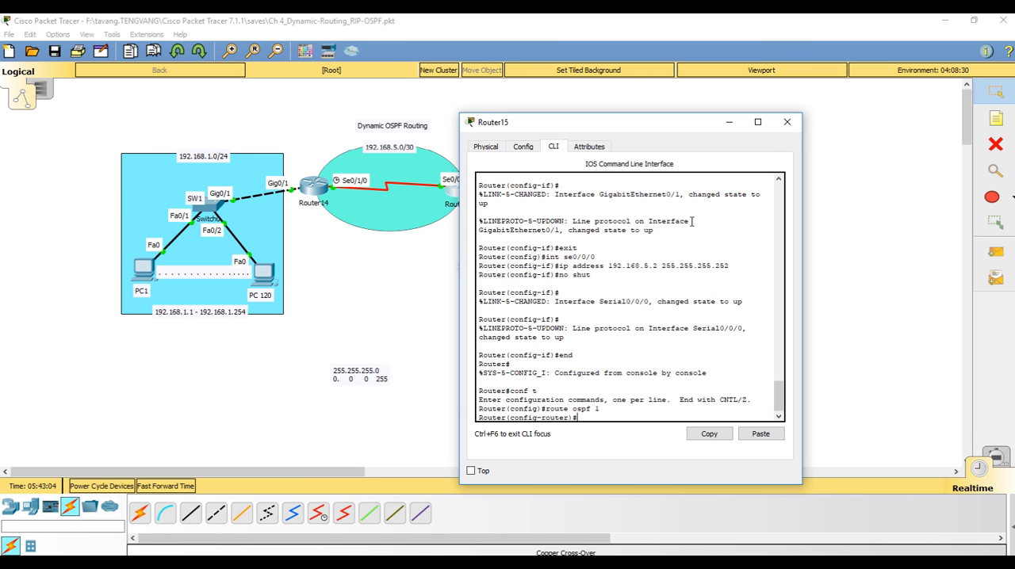
Advertise network 192.168.100.0 with wildcard mask 0.0.0.255 in area 0 on Router15
type("network 192.168.100.0 0.0.0.255 area")
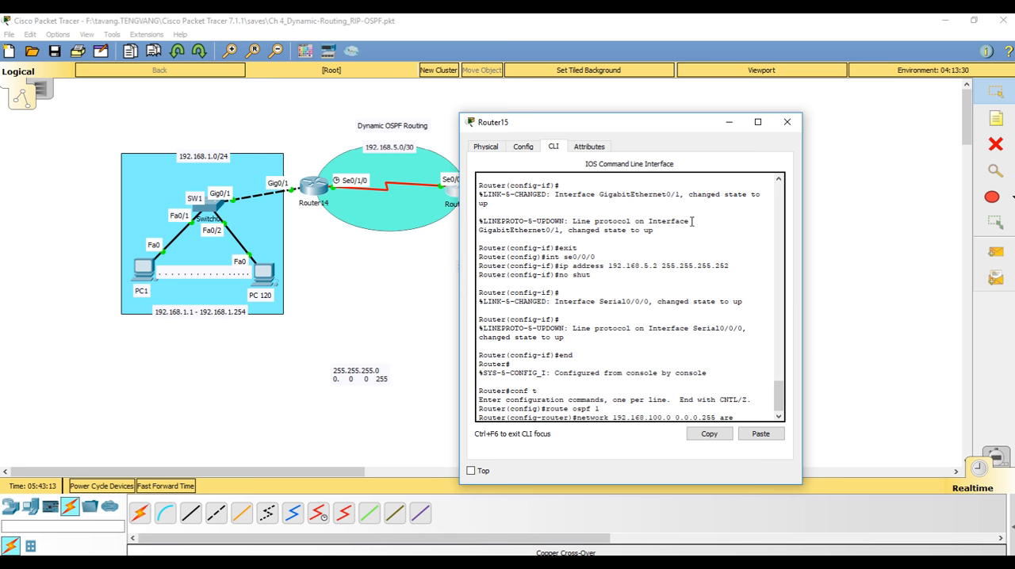
type(" 0")
key("Return")
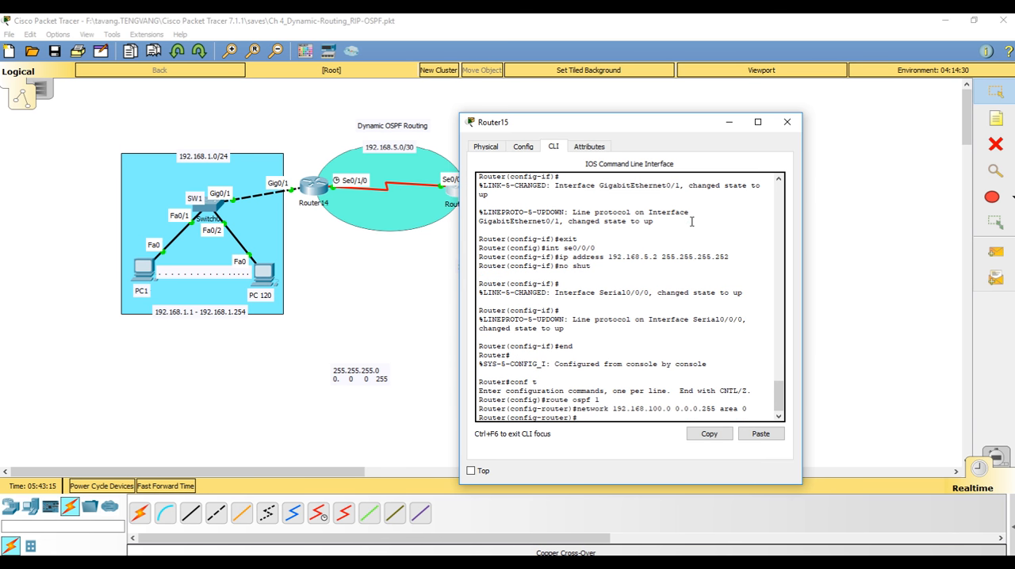
Advertise network 192.168.5.0 with wildcard mask 0.0.0.3 in area 0 on Router15 and leave configuration mode with "end"
type("network 192.168.5.0 0.0.0.3 area 0")
key("Return")
key("Return")
type("end")
key("Return")
key("Return")
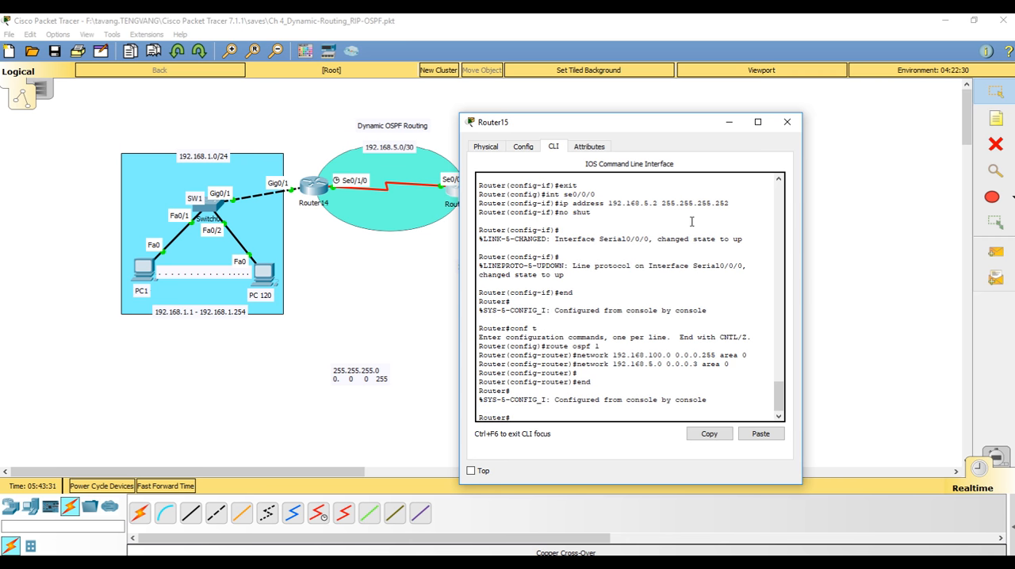
Display Router15's routing table with "show ip route"
key("BackSpace")
type("show ip ro")
type("ute")
key("Return")
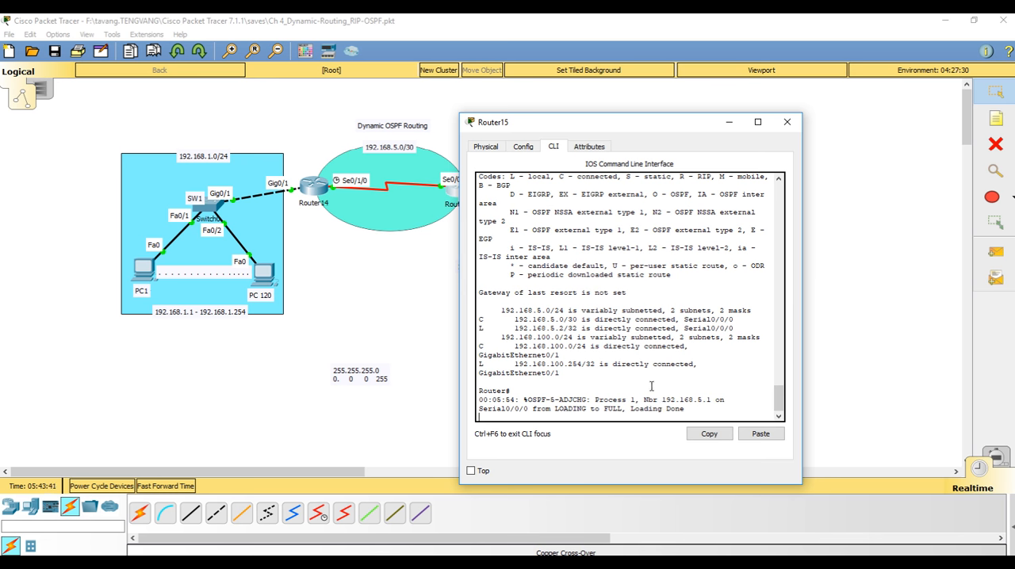
Run "show ip route" again on Router15 and examine the OSPF route to 192.168.1.0/24 and its next hop
key("Return")
type("show ip route")
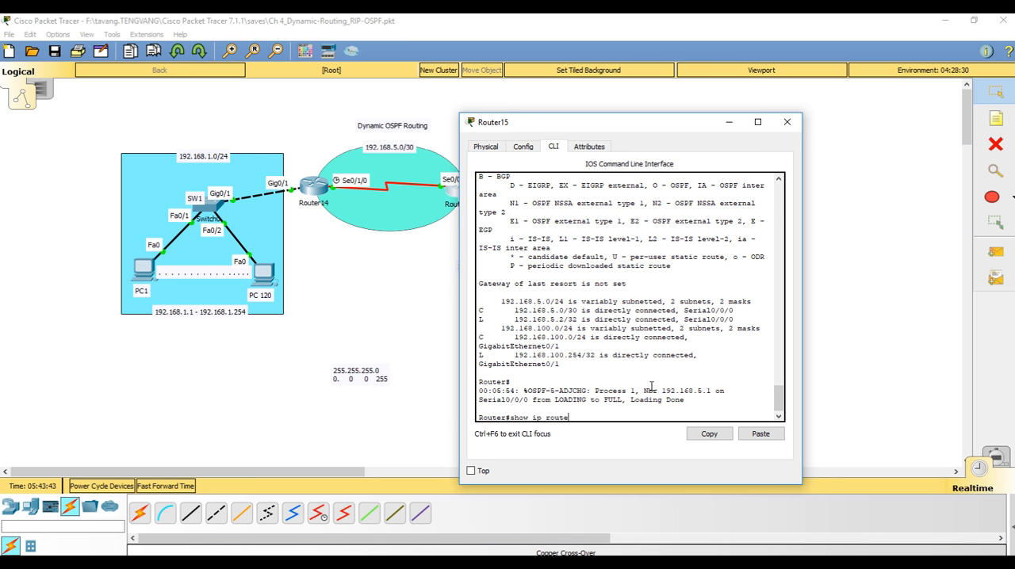
key("Return")
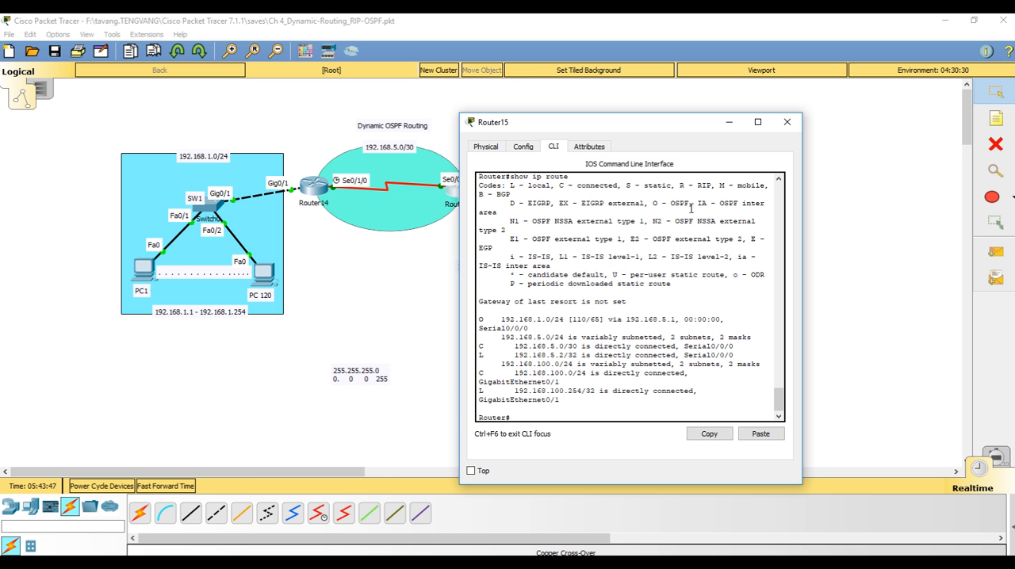
left_click_drag(653, 203, 690, 204)
left_click(526, 342)
left_click_drag(501, 316, 550, 320)
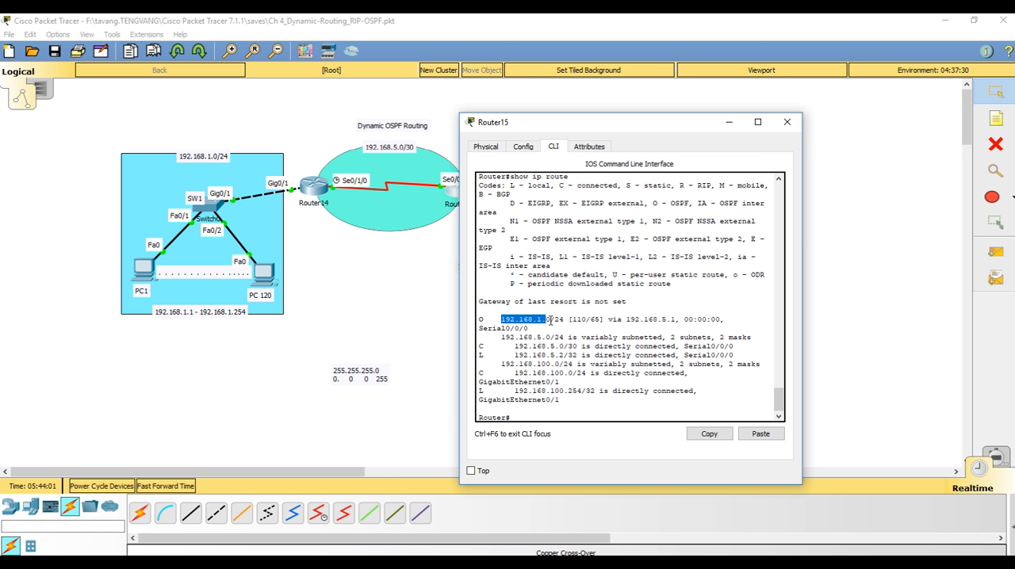
left_click(551, 320)
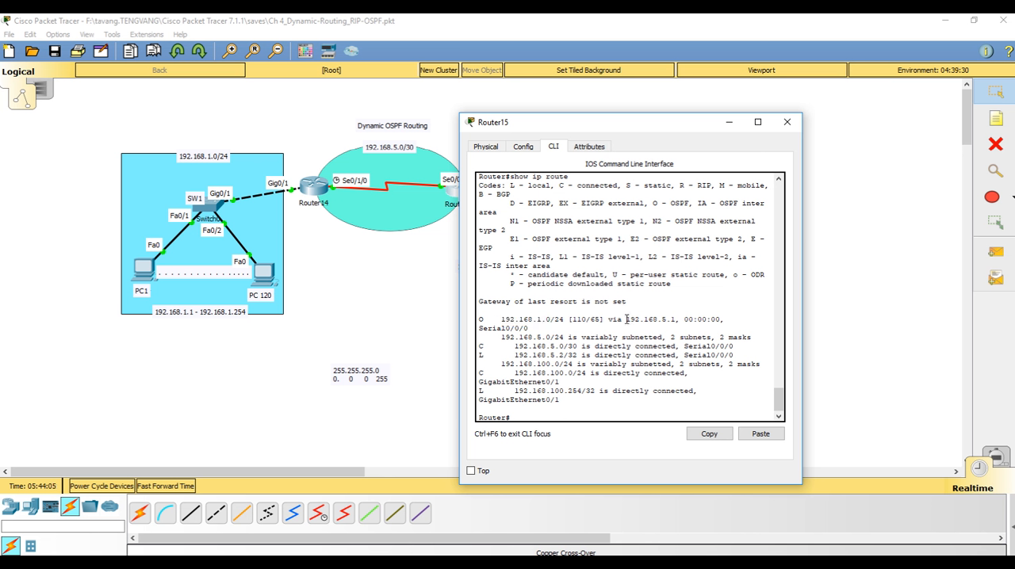
left_click_drag(627, 319, 675, 320)
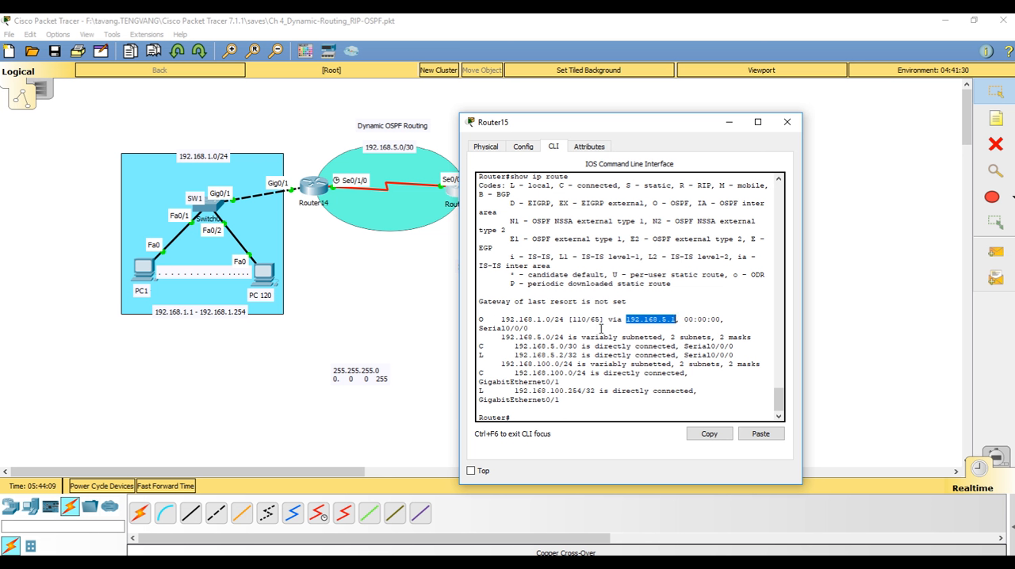
left_click(602, 329)
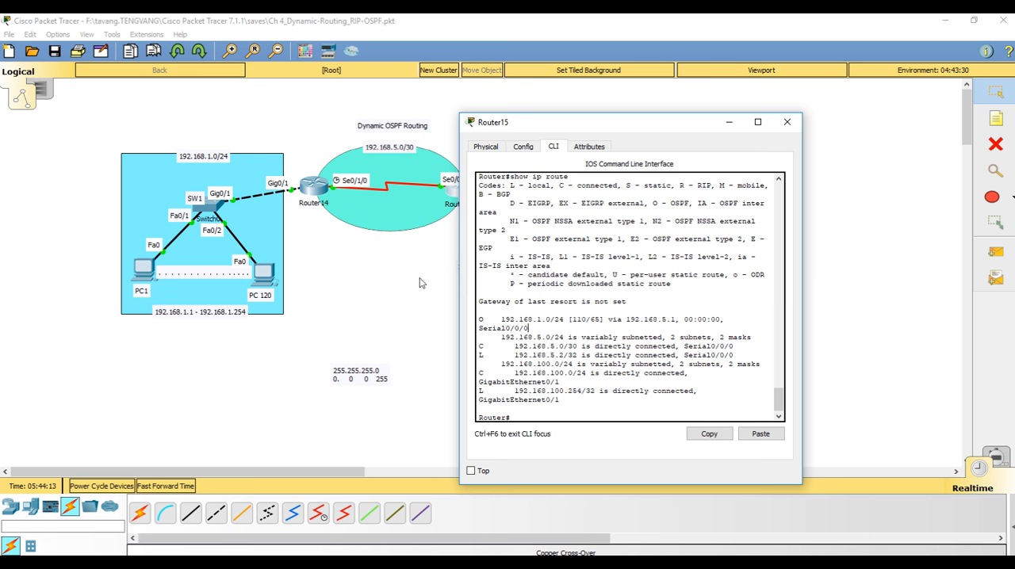
Run "show ip route" again on Router14, examine the OSPF route to 192.168.100.0/24, and close the router's window
left_click(325, 187)
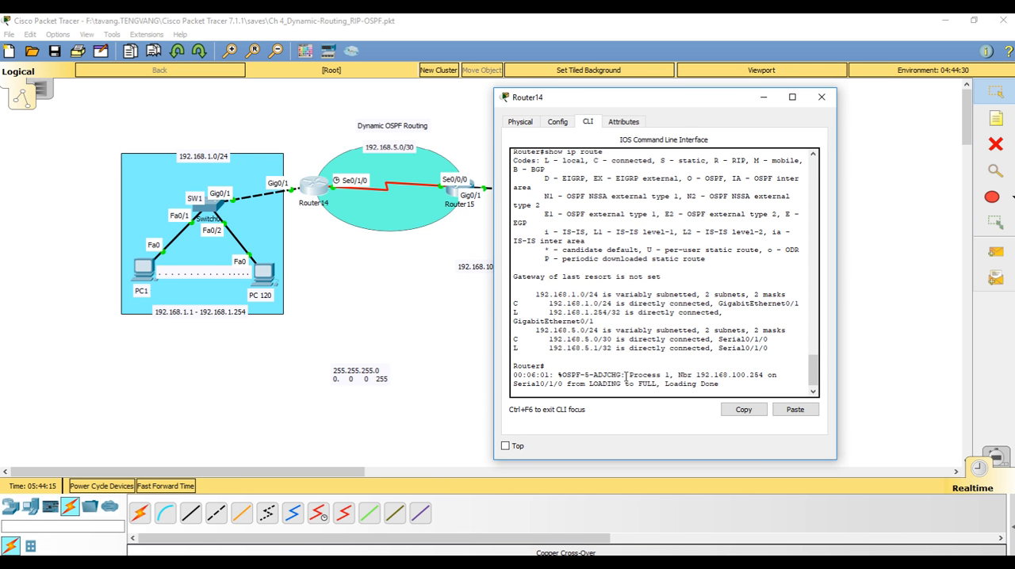
key("Return")
key("Up")
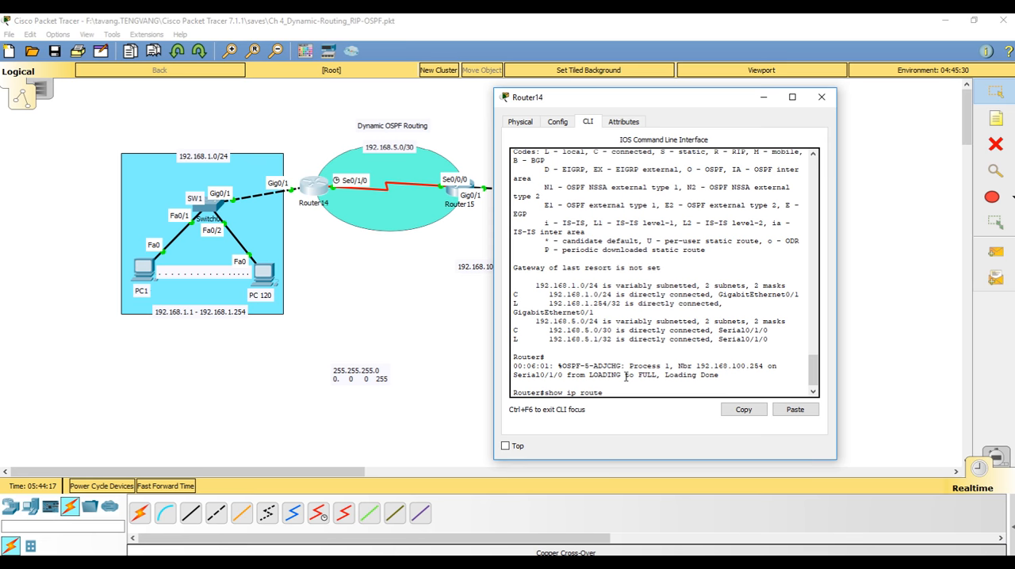
key("Return")
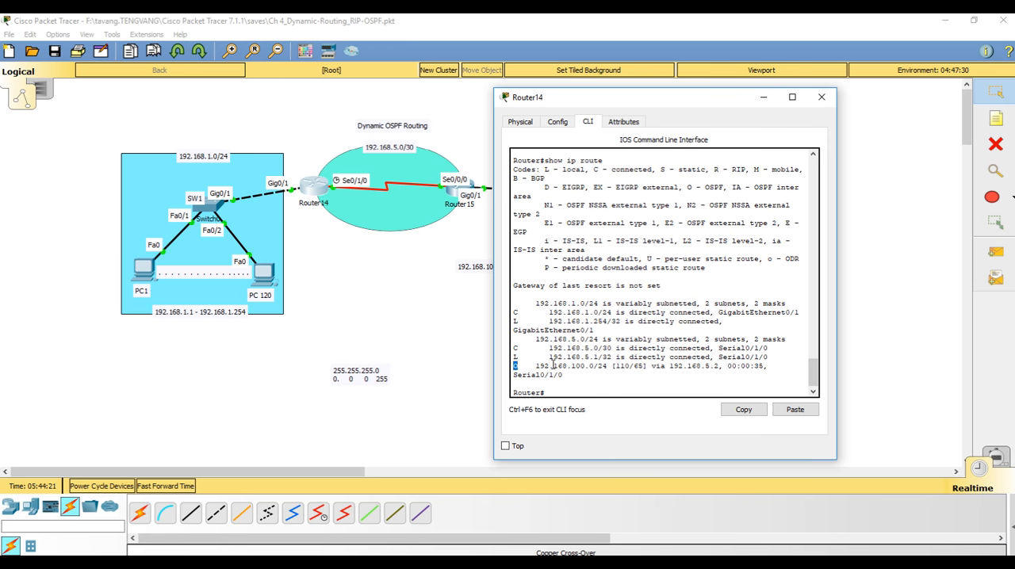
left_click_drag(536, 367, 720, 366)
left_click(702, 379)
left_click(821, 97)
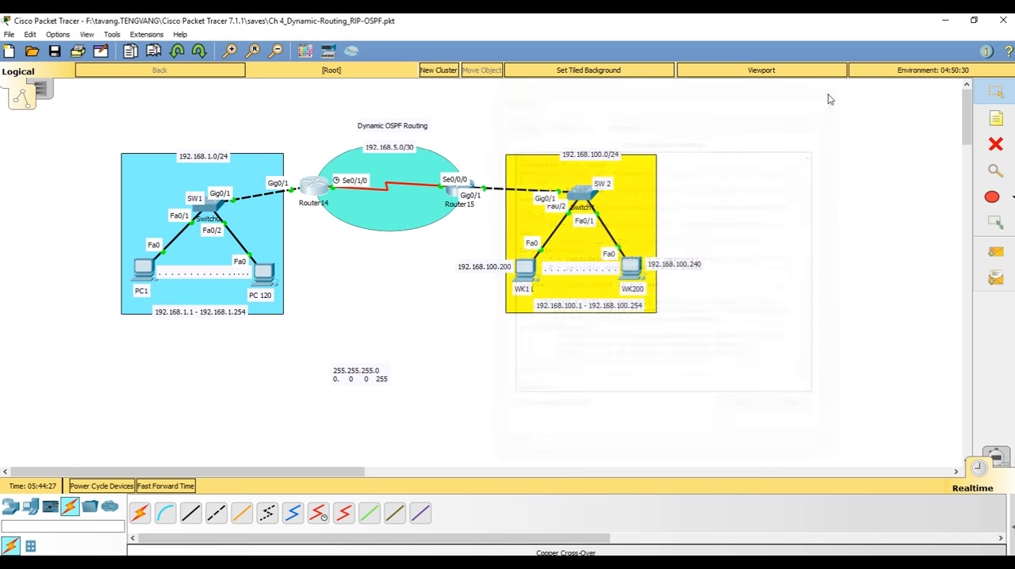
Ping the gateway 192.168.100.254 from the command prompt of workstation WK200
left_click(632, 270)
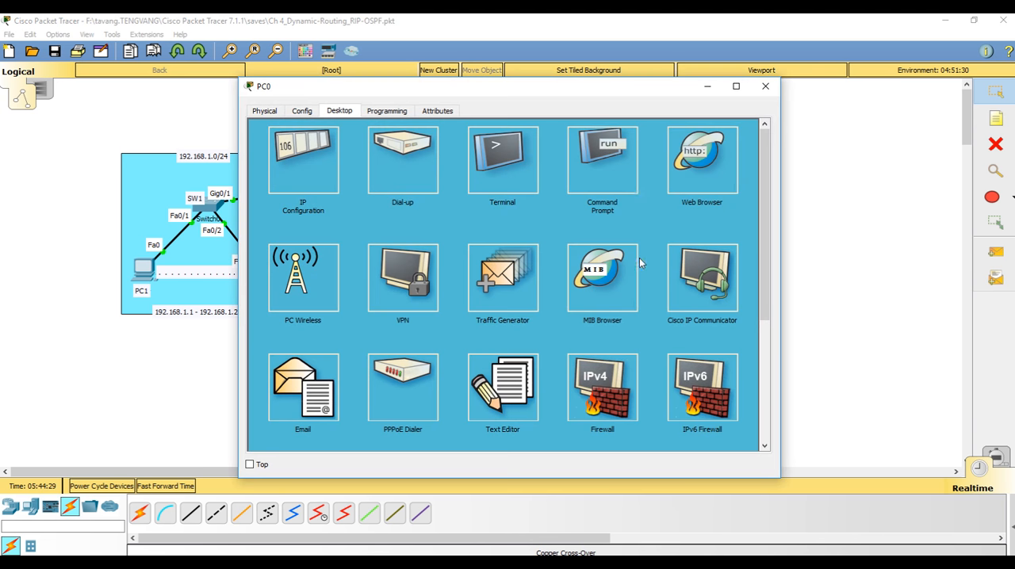
left_click(608, 156)
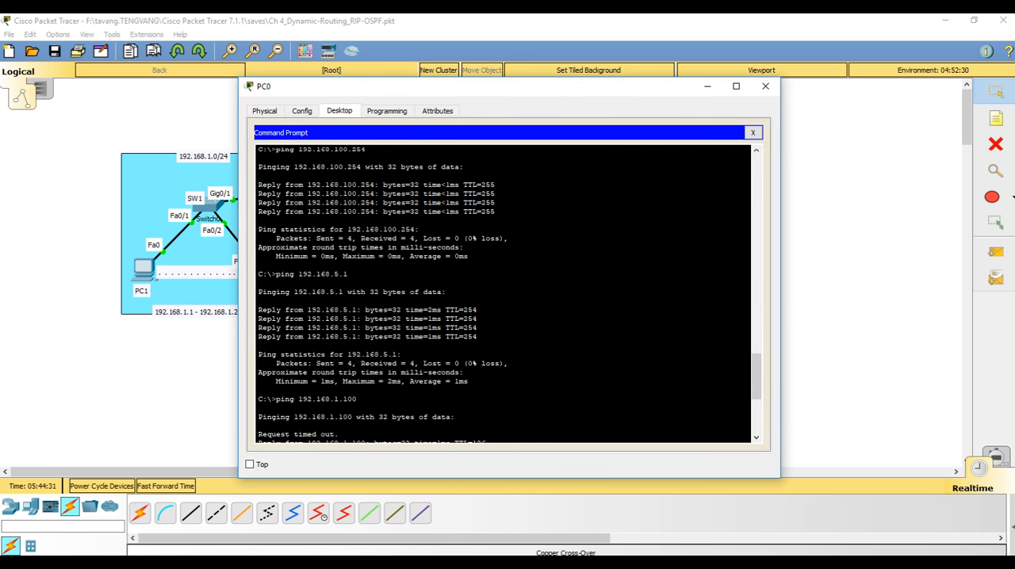
key("Up")
key("BackSpace")
key("BackSpace")
key("BackSpace")
key("BackSpace")
key("BackSpace")
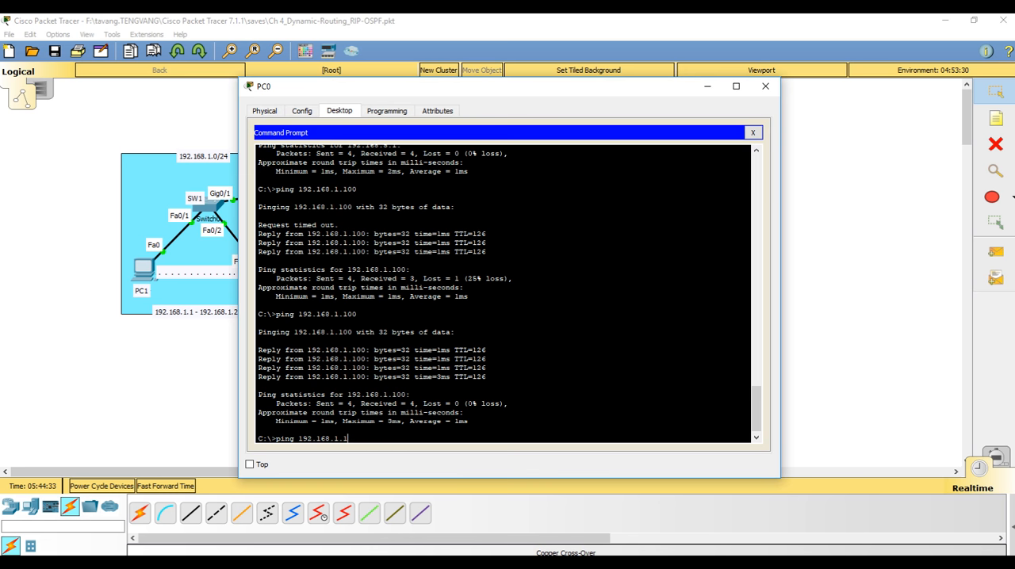
type("100.254")
key("Return")
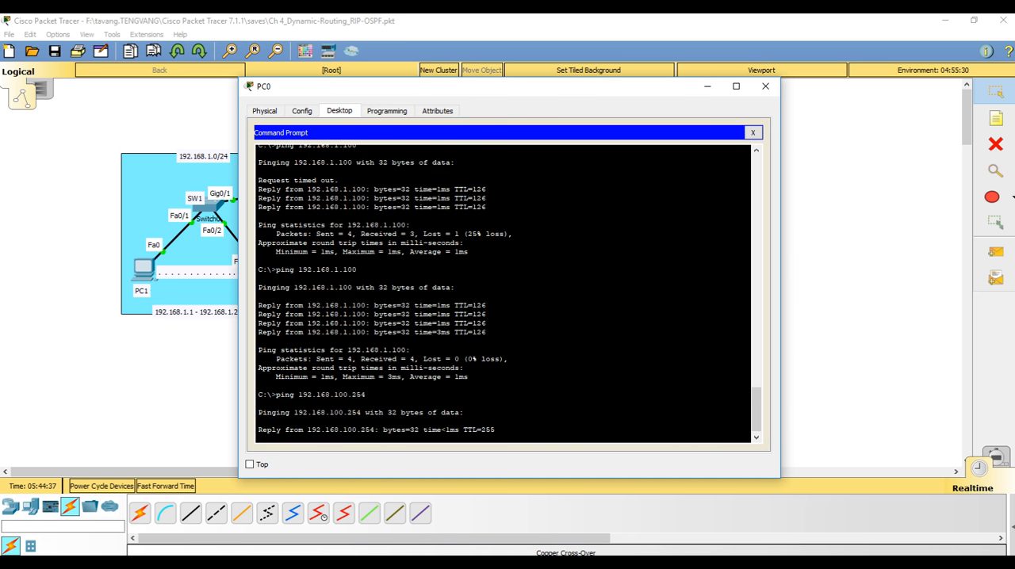
Ping Router14's serial address 192.168.5.1 from workstation WK200
left_click_drag(336, 90, 508, 51)
type("ping 192.168.")
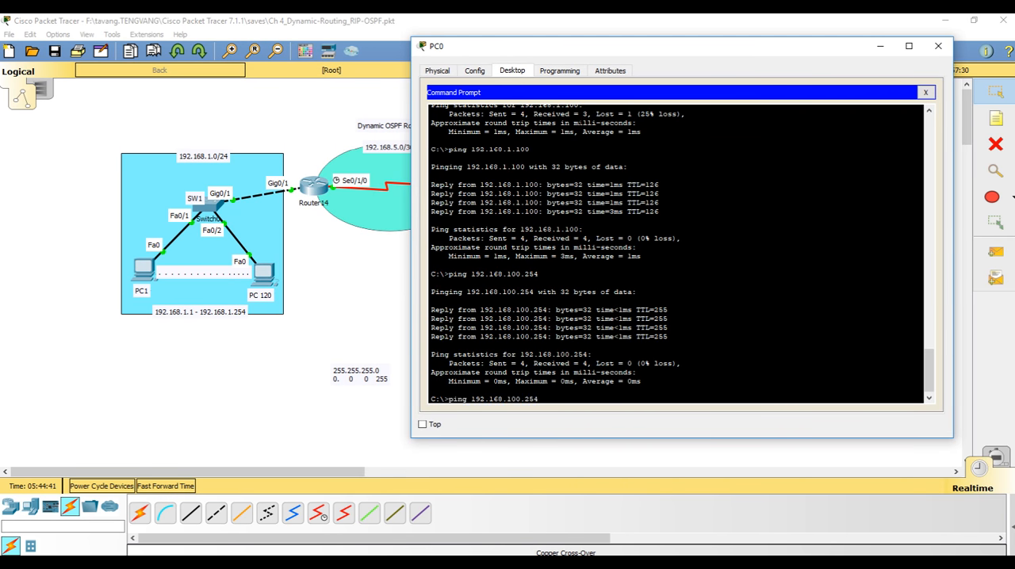
type("5.1")
key("Return")
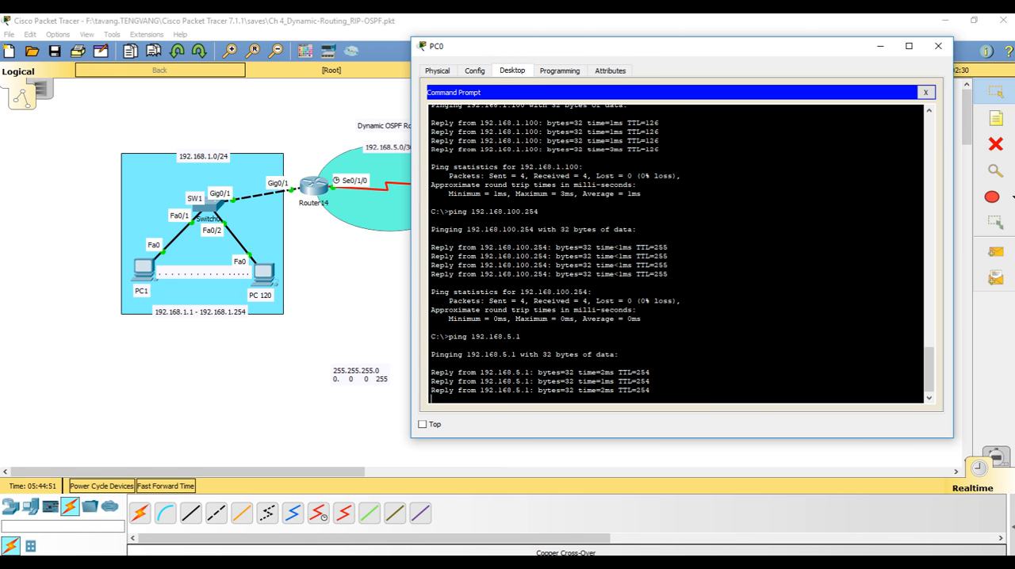
Ping host 192.168.1.100 twice from workstation WK200 and close its window
key("Up")
key("BackSpace")
key("BackSpace")
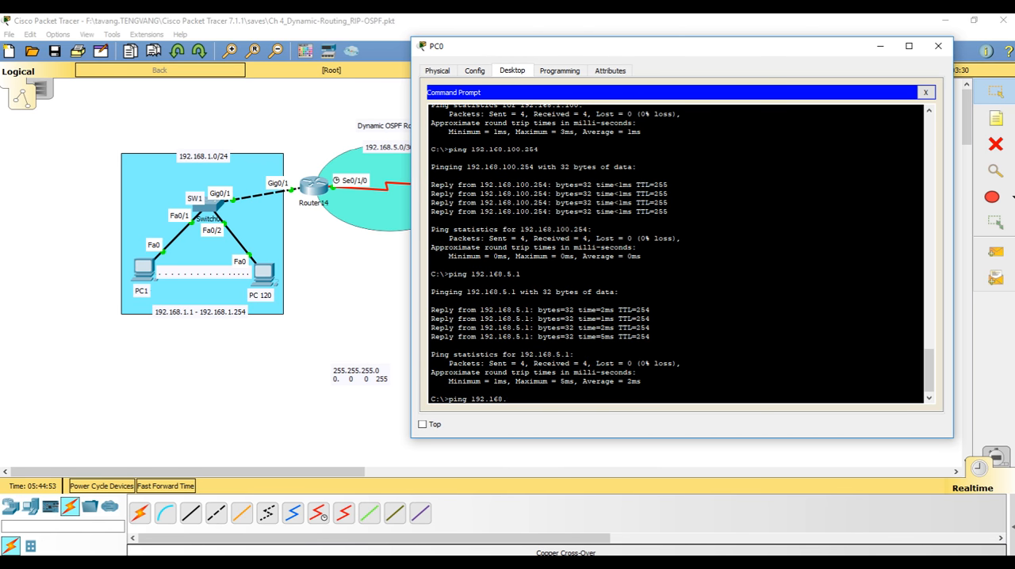
type("1.100")
key("Return")
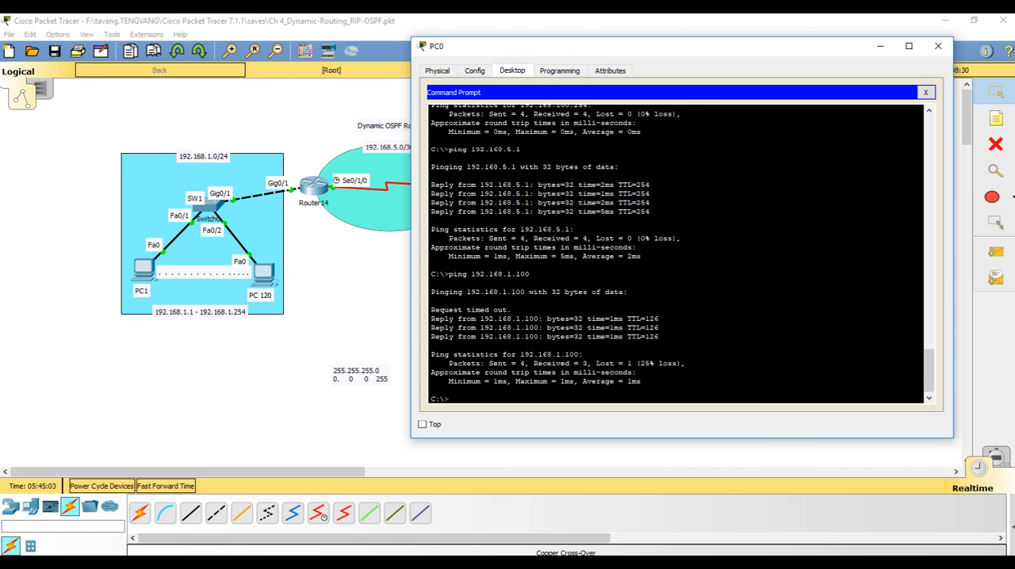
key("Up")
key("Return")
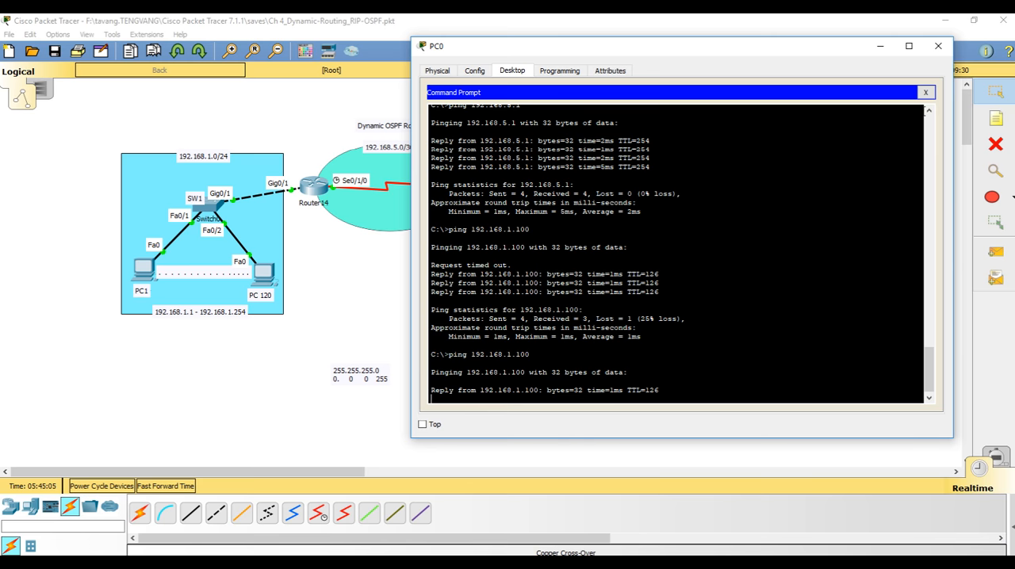
left_click(938, 49)
Ping 192.168.100.240 from PC1's command prompt and close its window
left_click(143, 274)
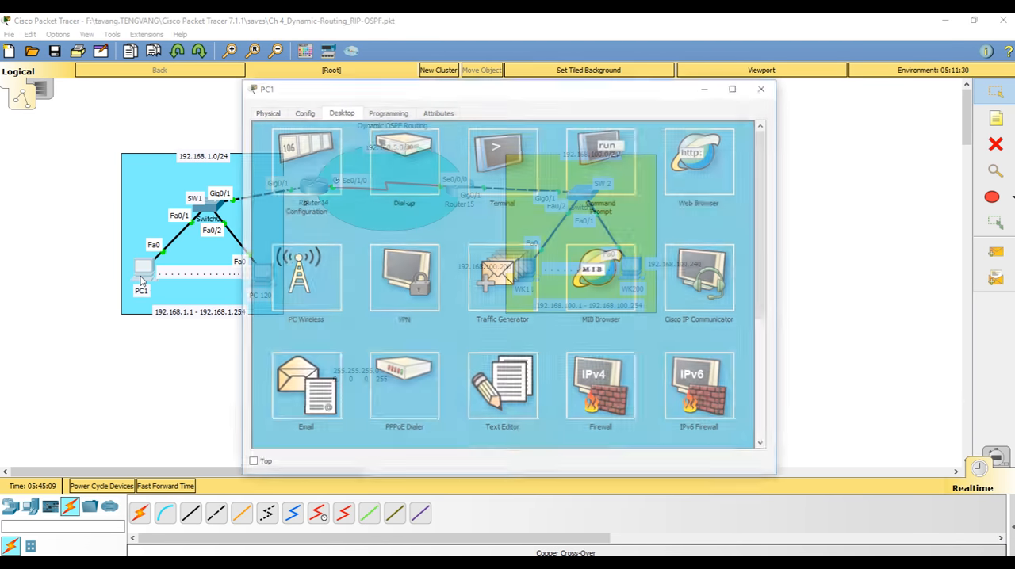
left_click(613, 161)
left_click_drag(602, 93, 420, 28)
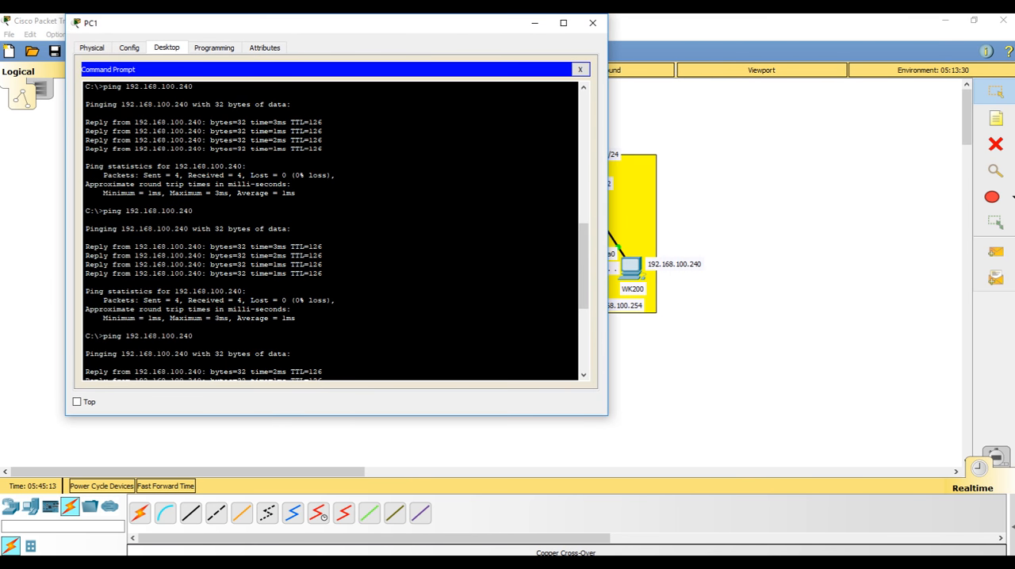
key("Up")
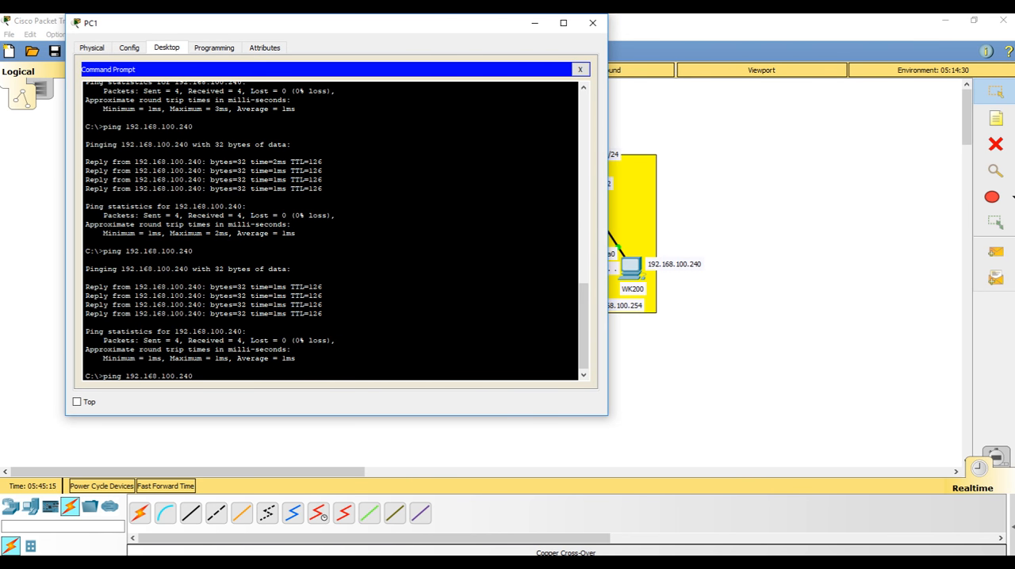
key("Return")
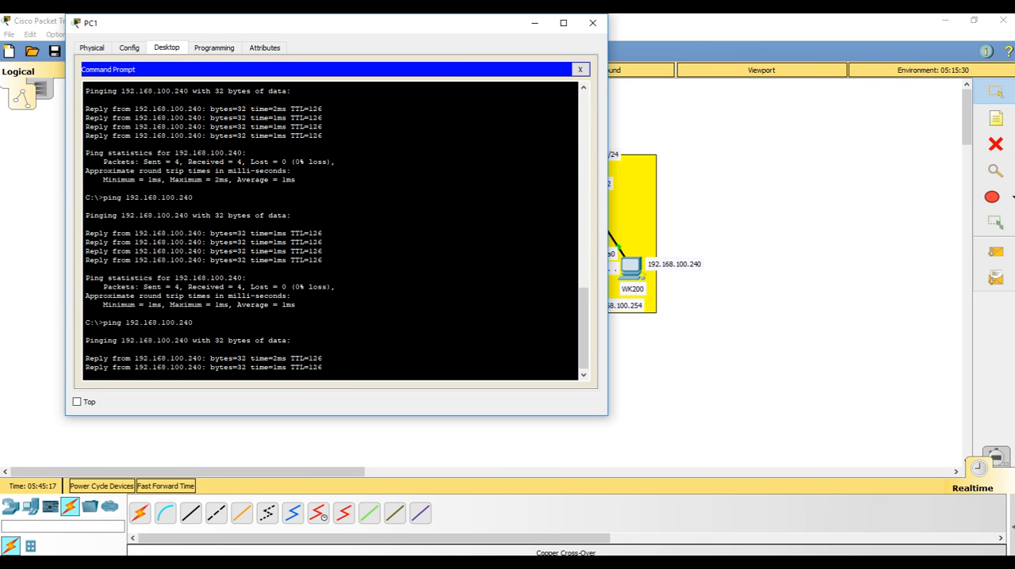
left_click(593, 24)
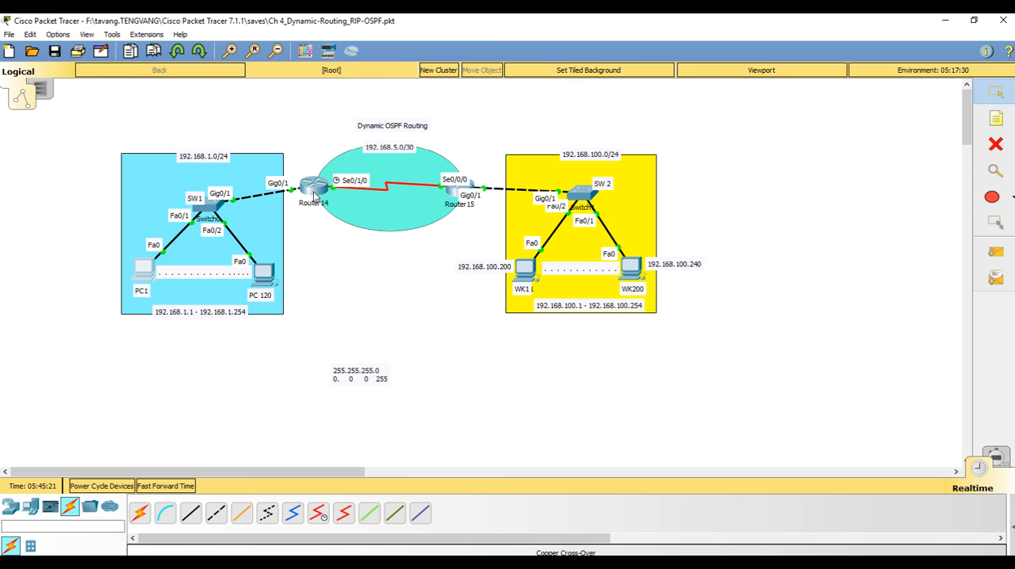
Review the OSPF process and network commands in Router14's command-line history, and close the window
left_click(314, 195)
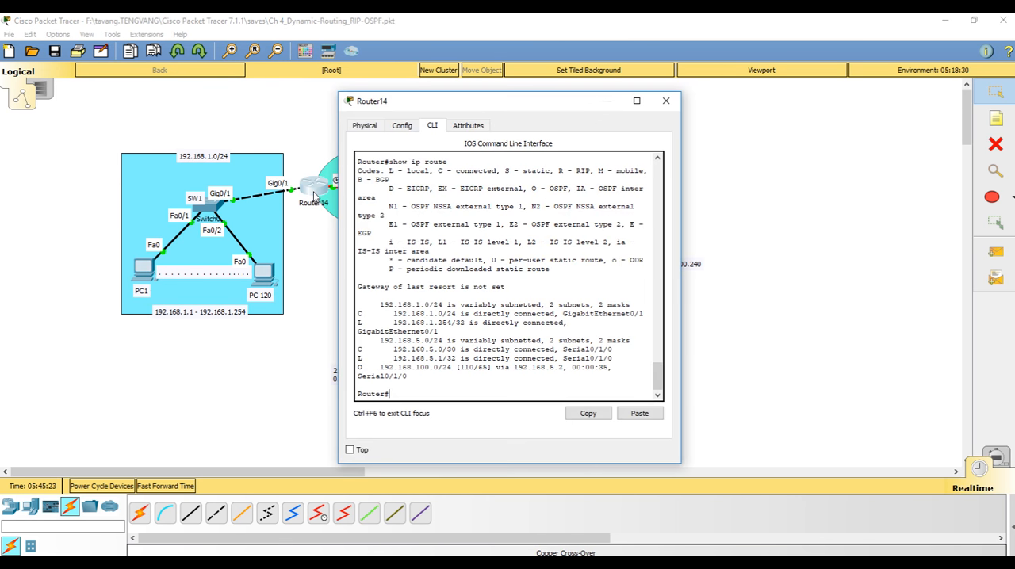
scroll(464, 349, "up", 5)
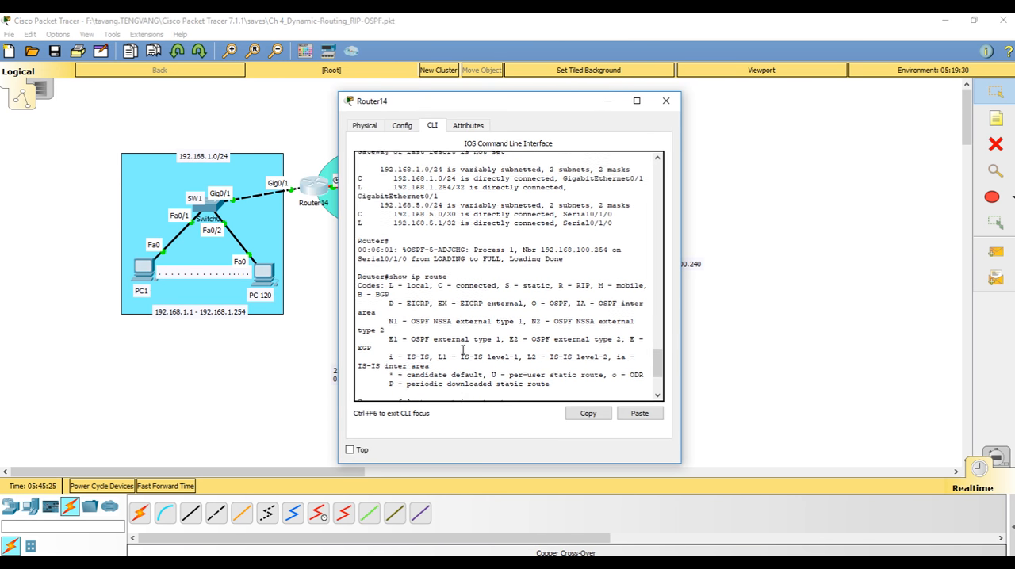
scroll(464, 349, "up", 5)
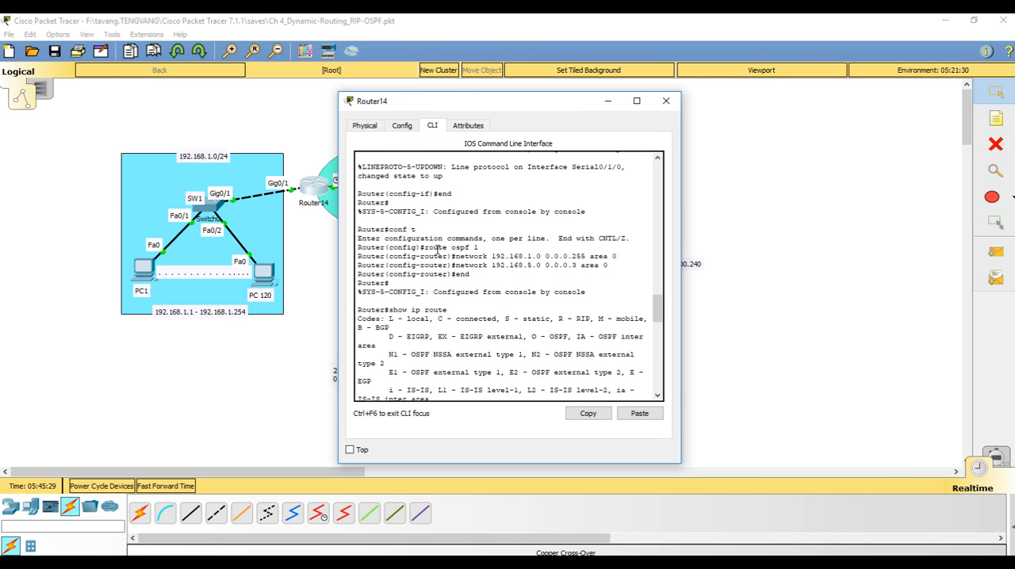
left_click_drag(425, 247, 608, 256)
left_click(479, 252)
left_click_drag(494, 103, 449, 216)
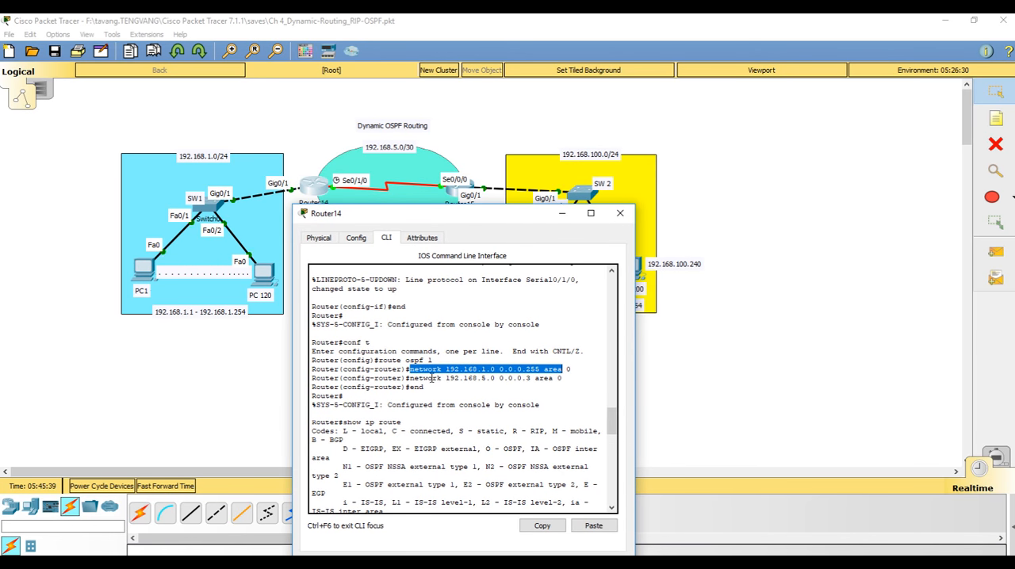
left_click_drag(413, 379, 562, 382)
left_click(563, 383)
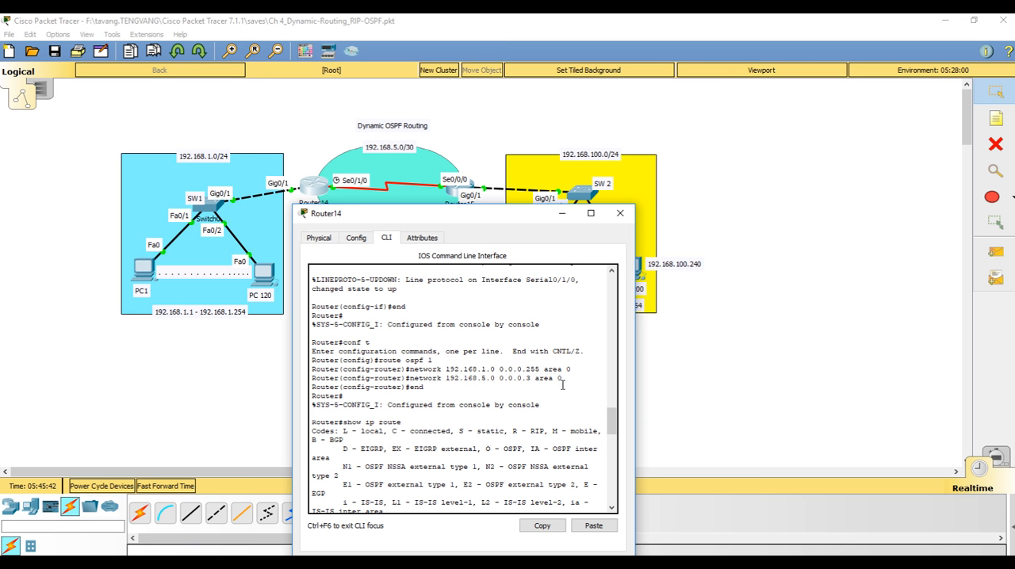
left_click(620, 213)
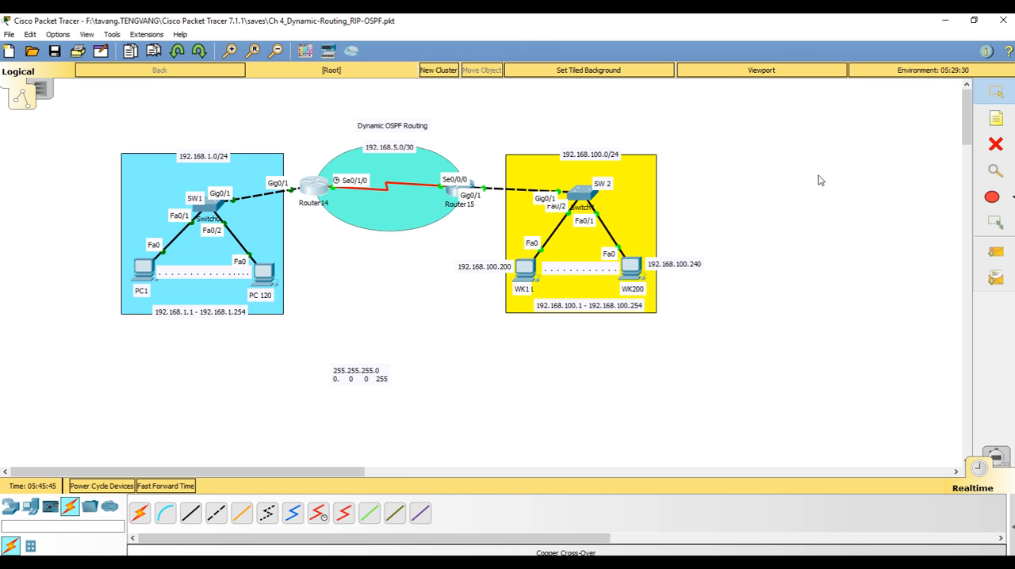